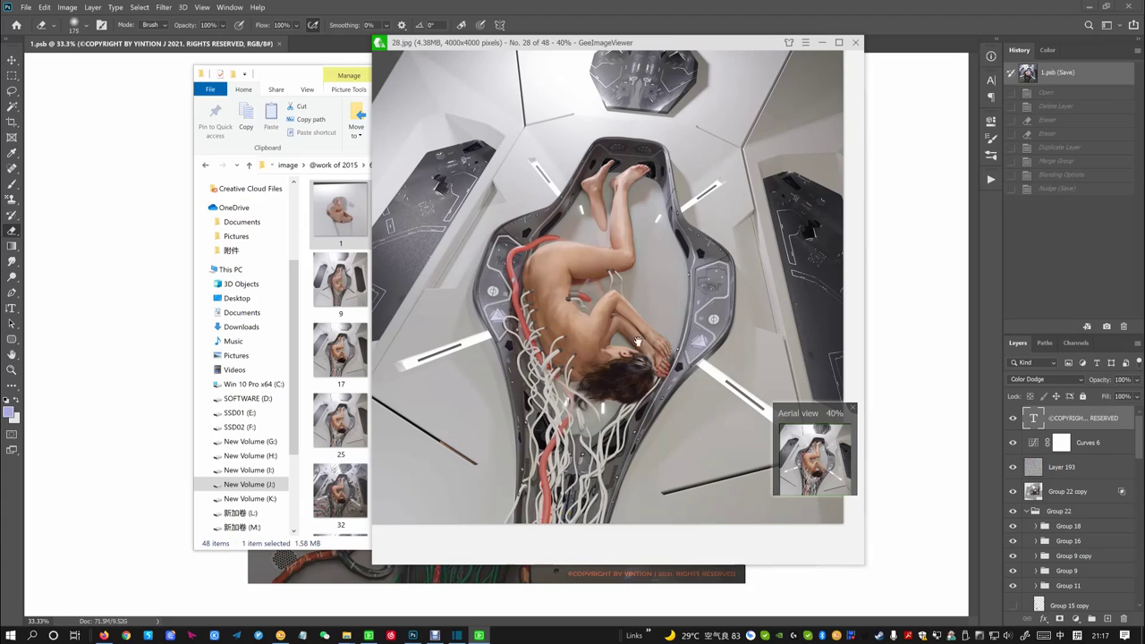
# Step: Compare progress image 28.jpg with its neighbouring versions and the empty-room render 29.jpg
pyautogui.press('Left')
pyautogui.press('Left')
pyautogui.press('Right')
pyautogui.press('Right')
pyautogui.scroll(-1, 636, 338)
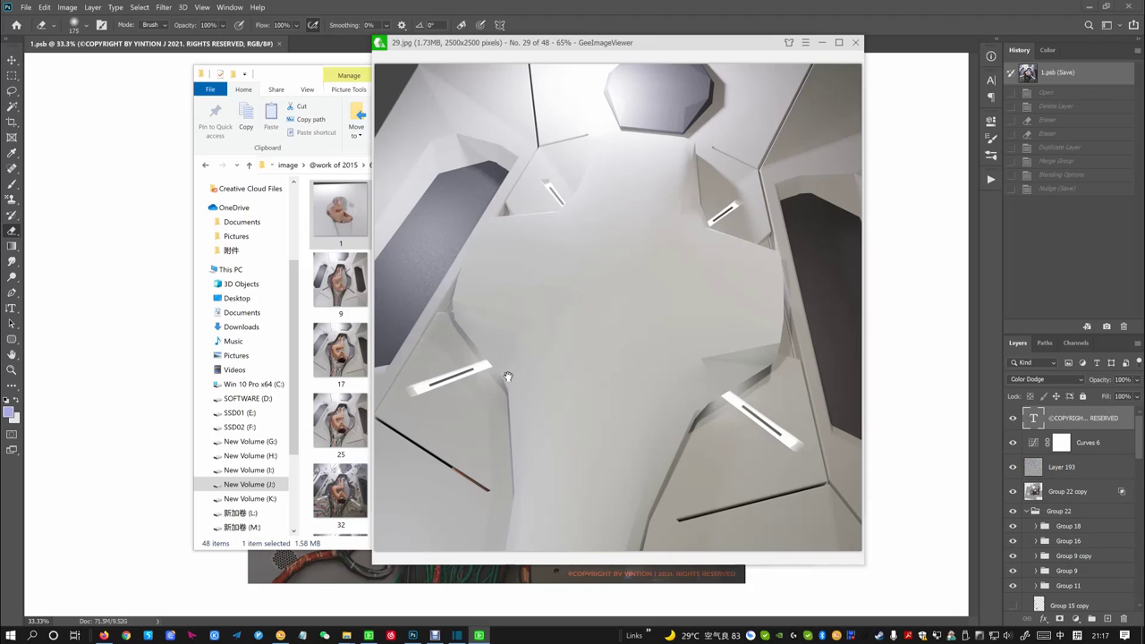
pyautogui.moveTo(526, 453)
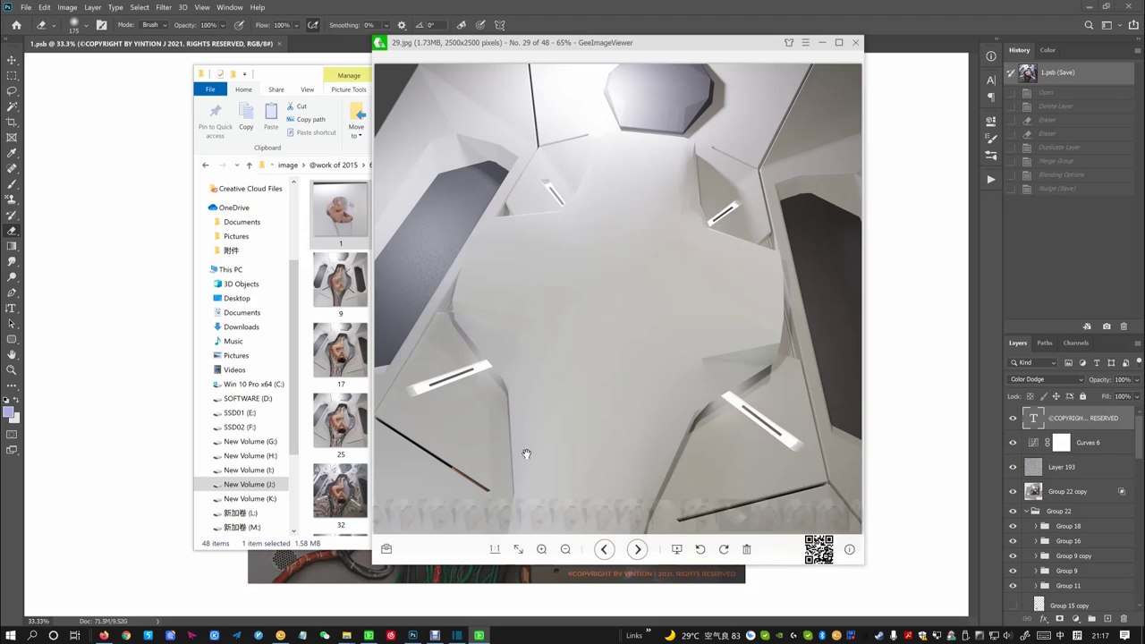
# Step: Compare the painted version 30.jpg with the angled 3D scene render 30.png by alternating between them
pyautogui.scroll(-1, 647, 230)
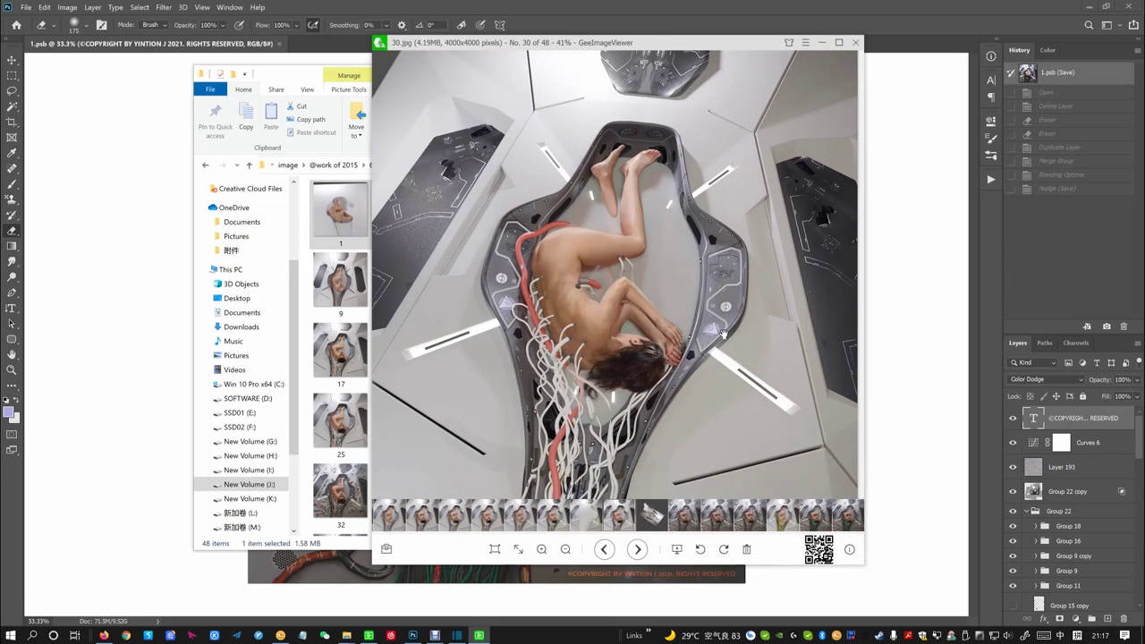
pyautogui.scroll(-1, 643, 288)
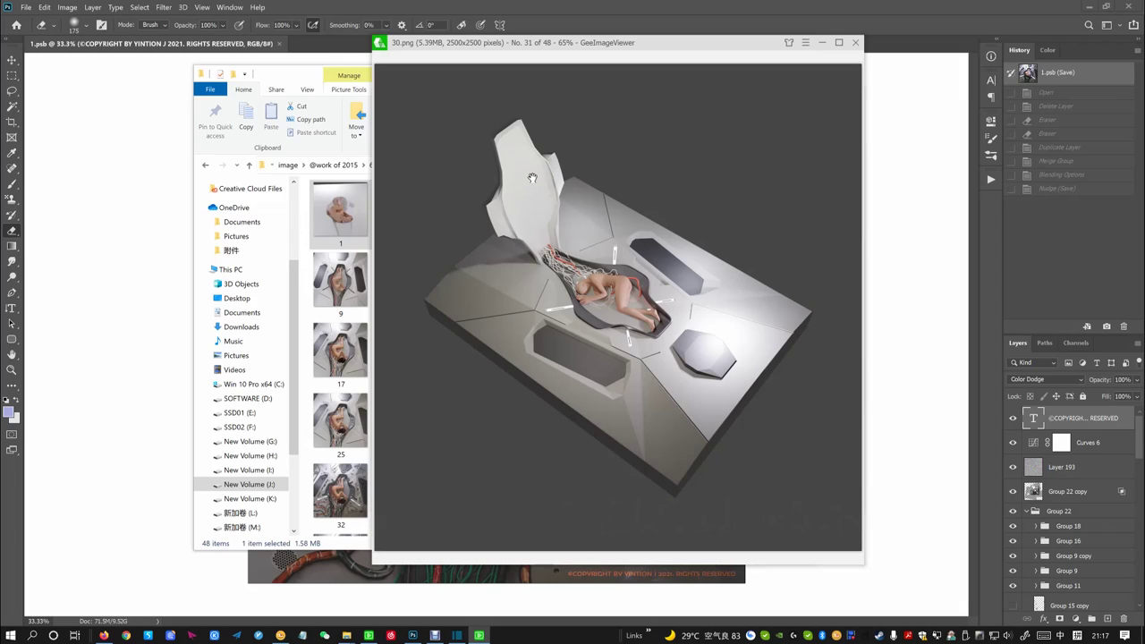
pyautogui.scroll(1, 653, 238)
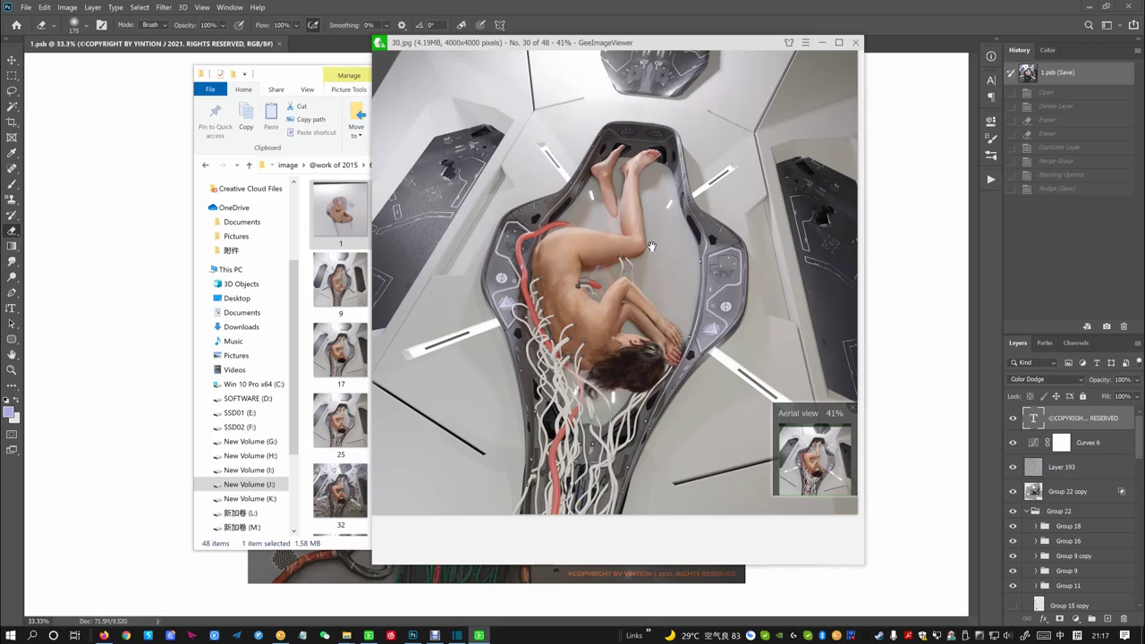
pyautogui.scroll(-1, 651, 246)
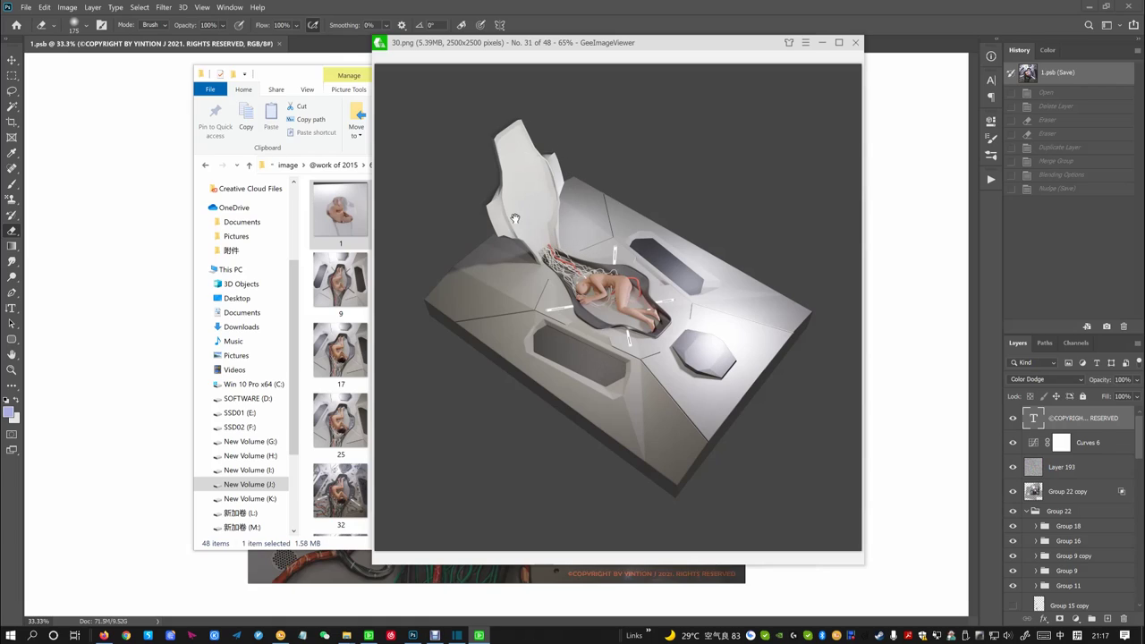
pyautogui.press('Left')
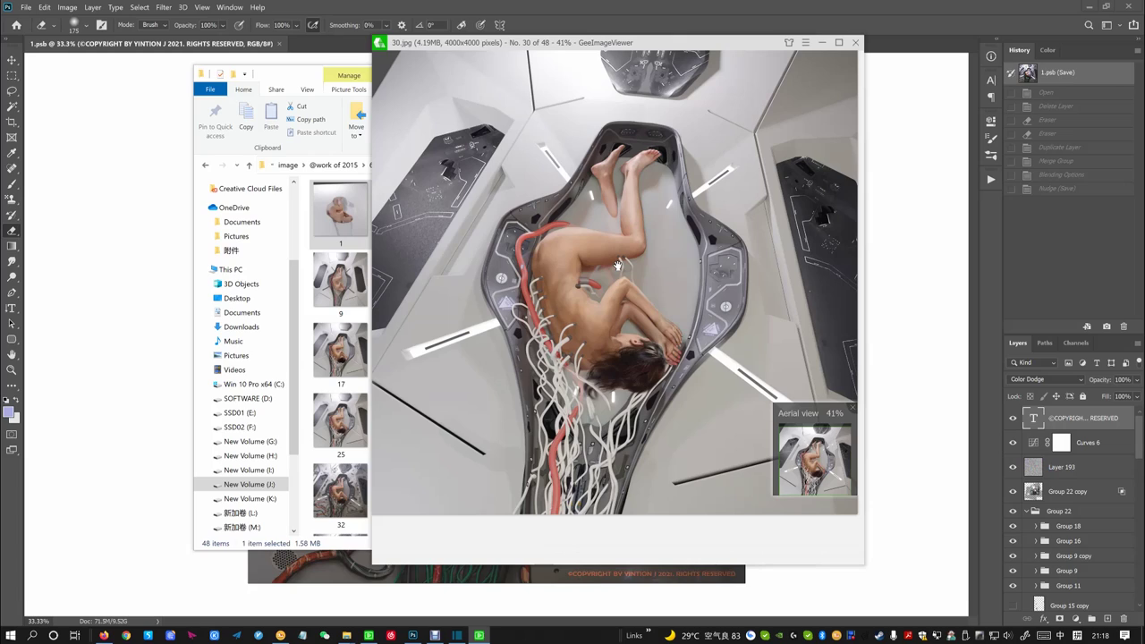
pyautogui.scroll(-1, 616, 267)
pyautogui.scroll(1, 616, 267)
pyautogui.scroll(-1, 615, 267)
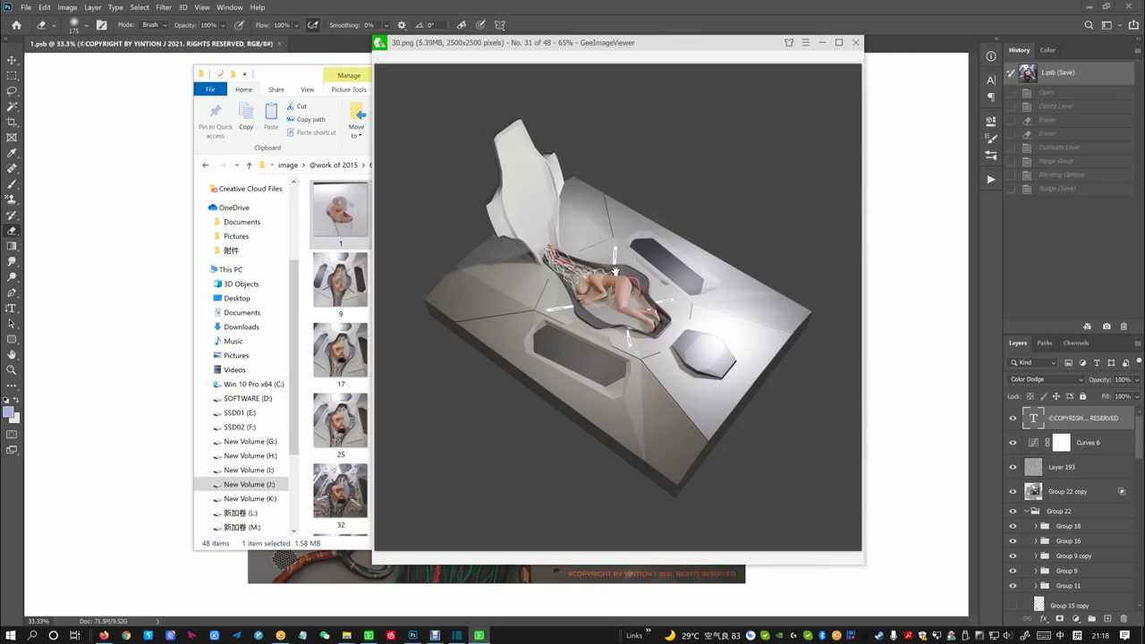
pyautogui.scroll(1, 615, 257)
pyautogui.scroll(-1, 606, 254)
pyautogui.scroll(1, 600, 253)
pyautogui.scroll(-1, 598, 253)
pyautogui.scroll(-1, 596, 250)
pyautogui.scroll(1, 574, 240)
# Step: Review the earlier version 28.jpg again and return to the 3D scene render 30.png
pyautogui.scroll(3, 608, 298)
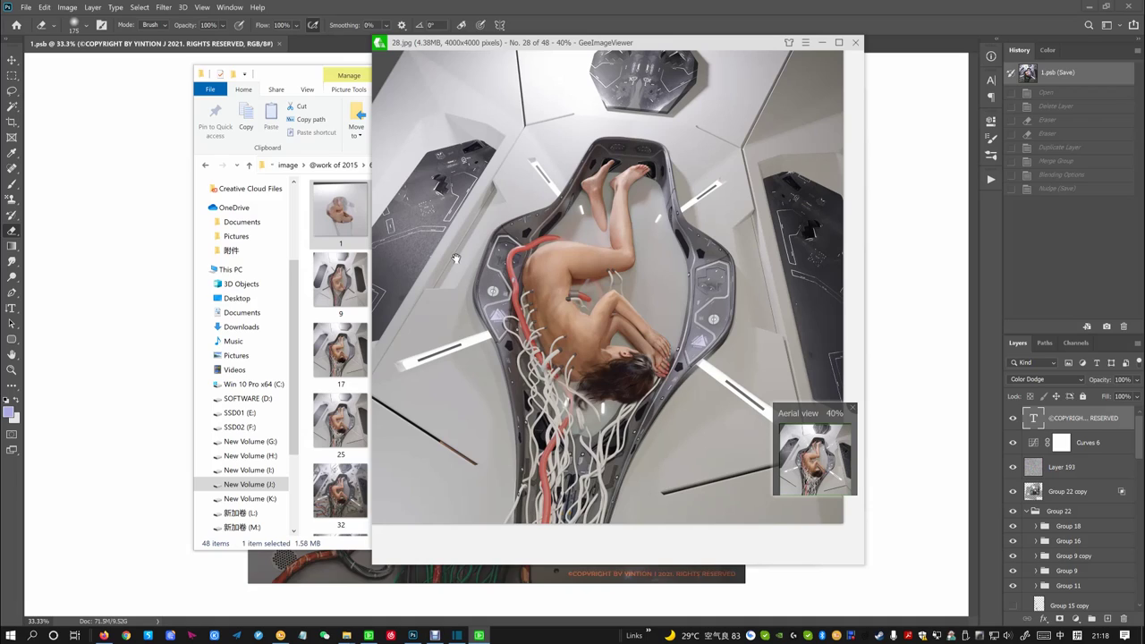
pyautogui.press('Right')
pyautogui.scroll(1, 670, 179)
pyautogui.scroll(-3, 537, 290)
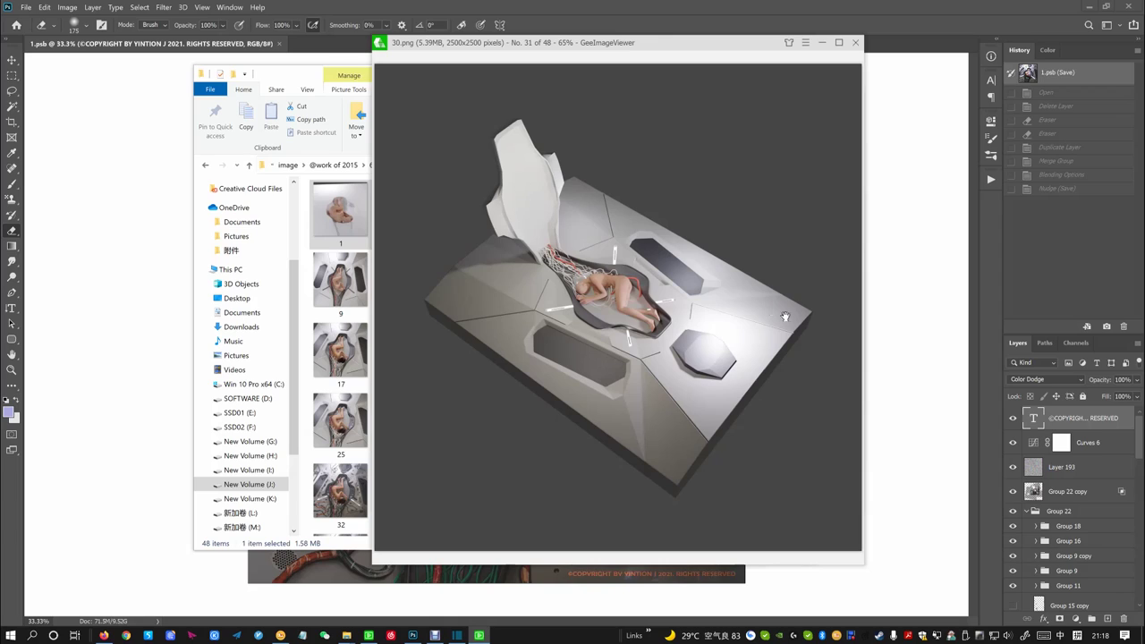
# Step: Examine the progress images from 31.jpg to 33.jpg, comparing the mechanical detailing and the red cable
pyautogui.scroll(-3, 667, 322)
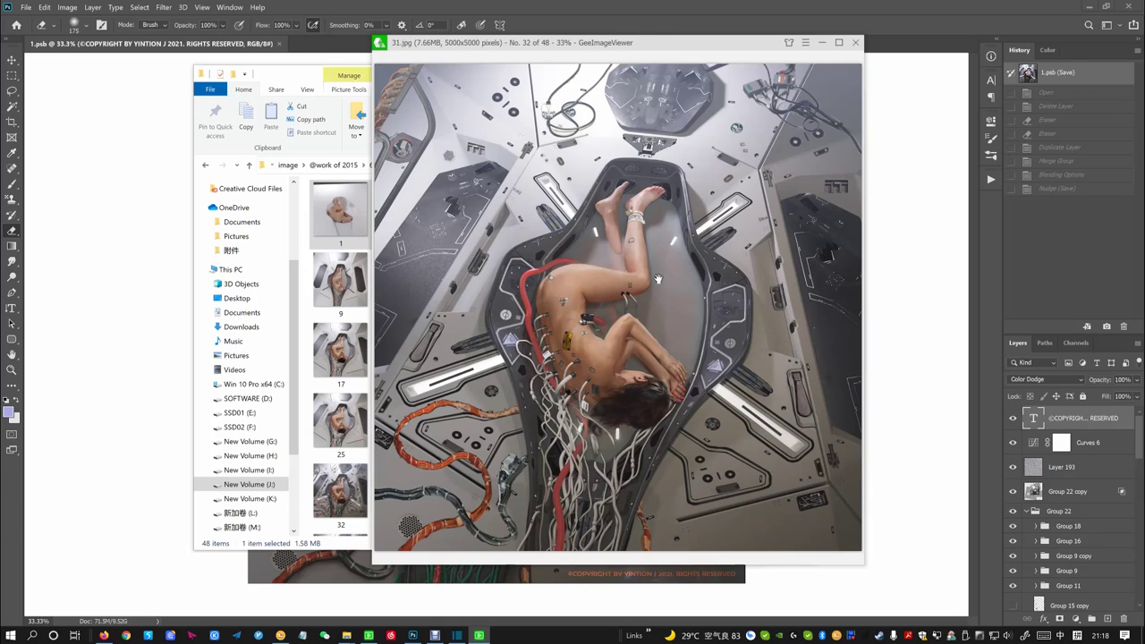
pyautogui.scroll(-1, 649, 271)
pyautogui.scroll(1, 648, 273)
pyautogui.scroll(-1, 644, 275)
pyautogui.scroll(1, 598, 325)
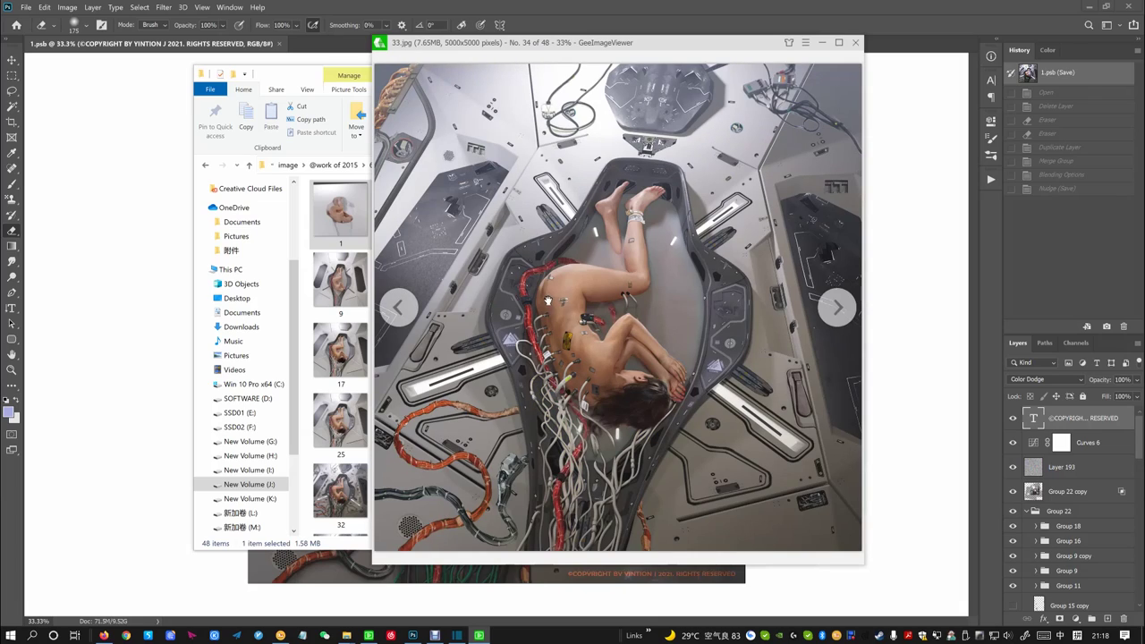
pyautogui.moveTo(547, 309); pyautogui.dragTo(546, 296)
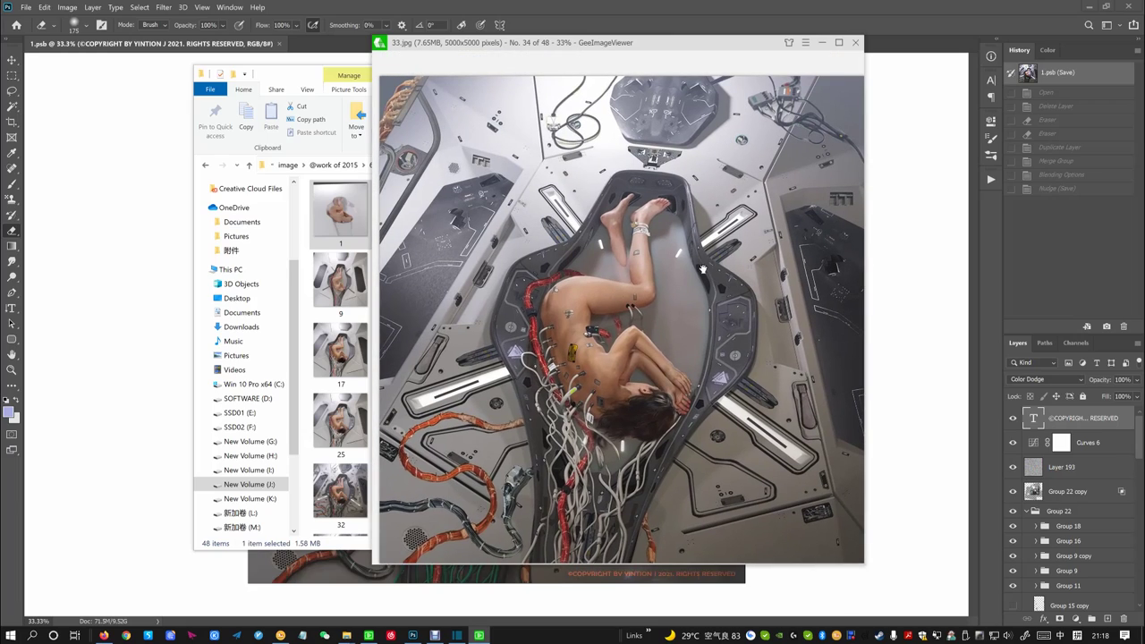
# Step: Compare the detailed paintover 33.jpg with the yellow-cable 3D render 34.jpg by alternating between them
pyautogui.scroll(-1, 692, 259)
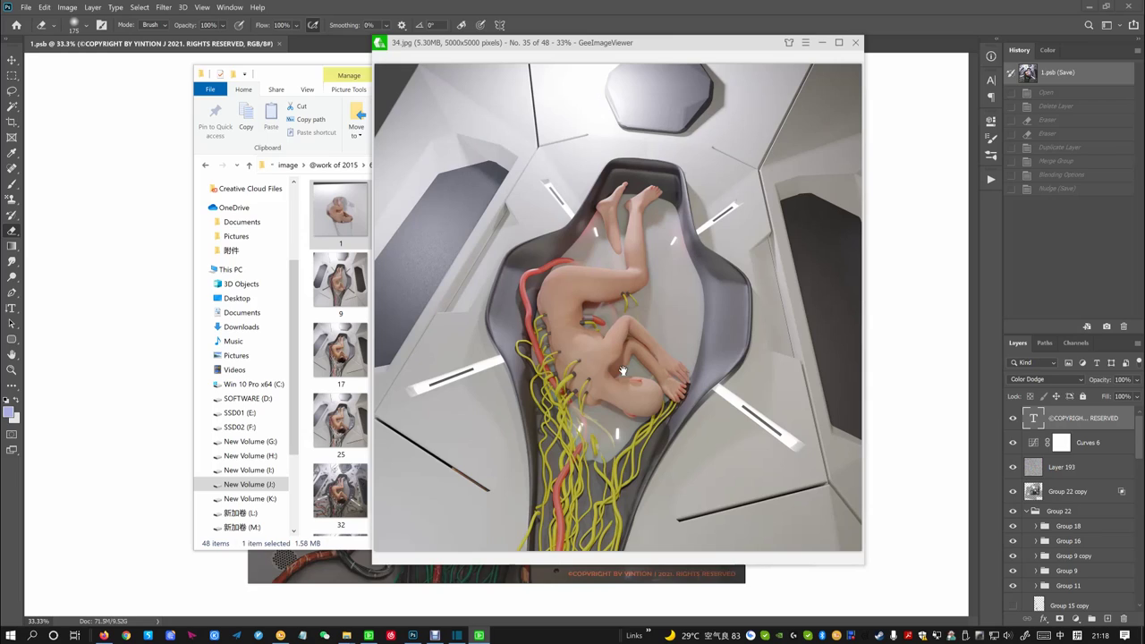
pyautogui.scroll(1, 623, 370)
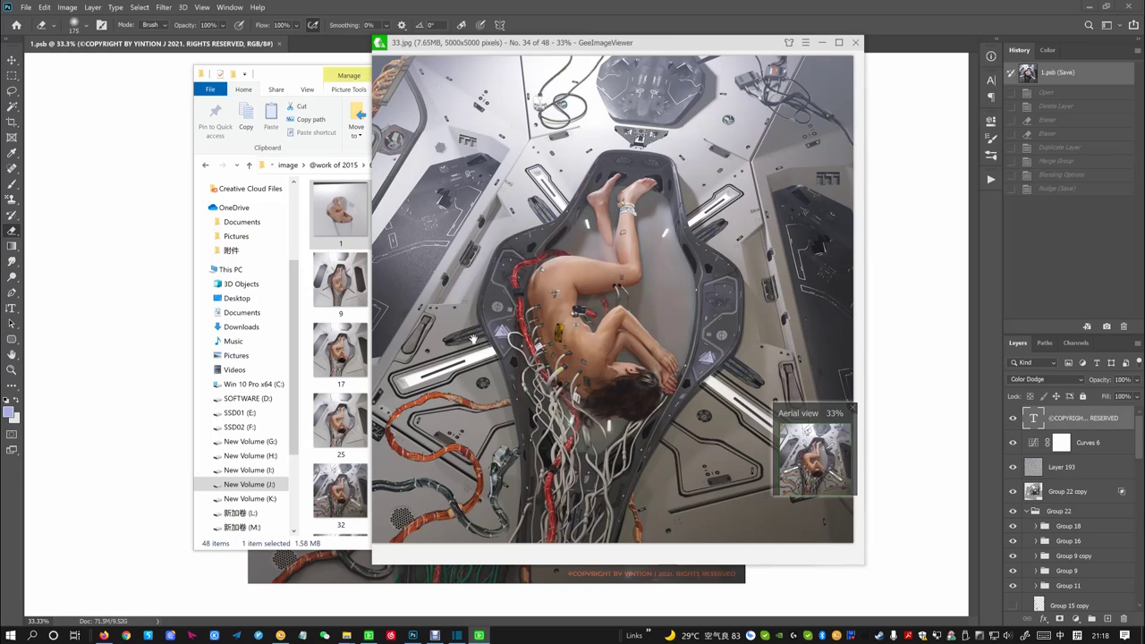
pyautogui.moveTo(515, 501)
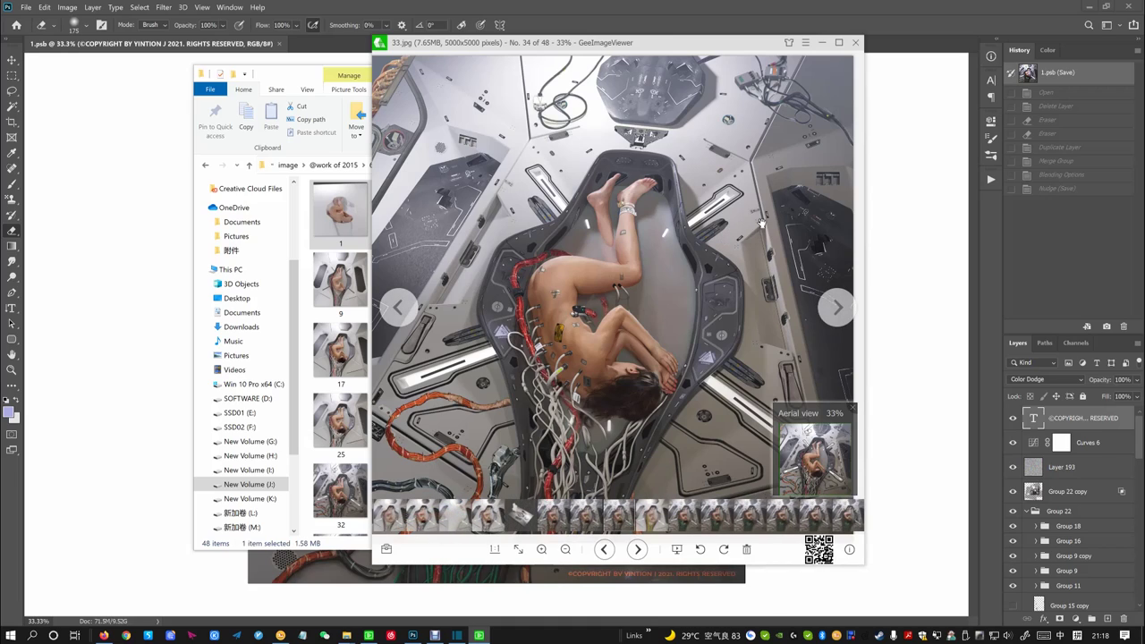
pyautogui.click(836, 307)
pyautogui.scroll(-1, 657, 255)
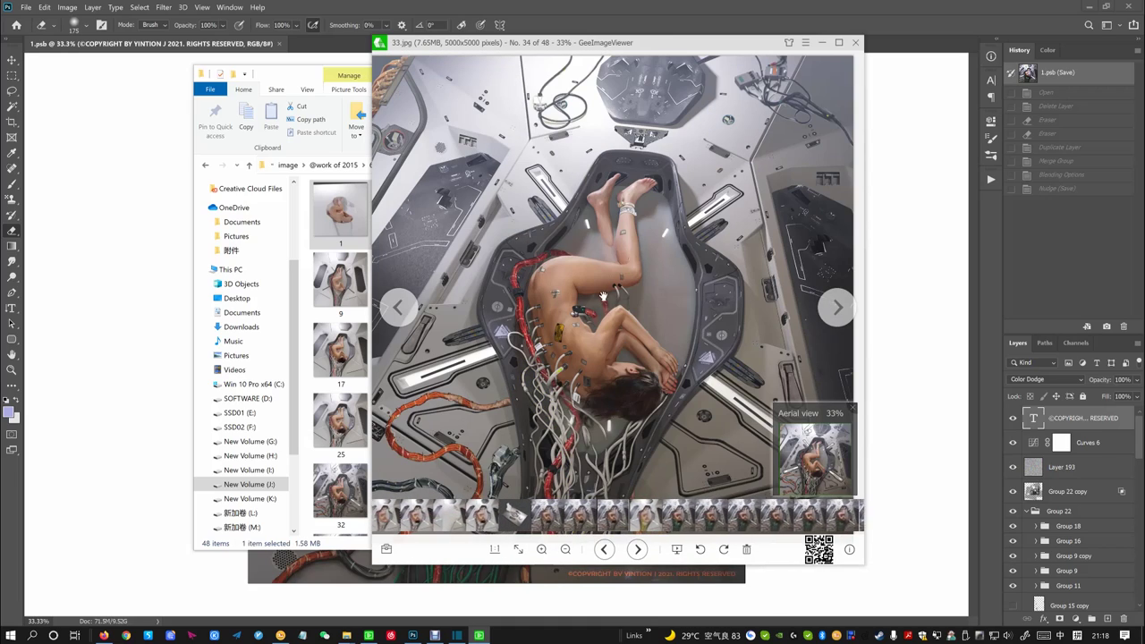
pyautogui.scroll(1, 654, 219)
pyautogui.scroll(1, 632, 277)
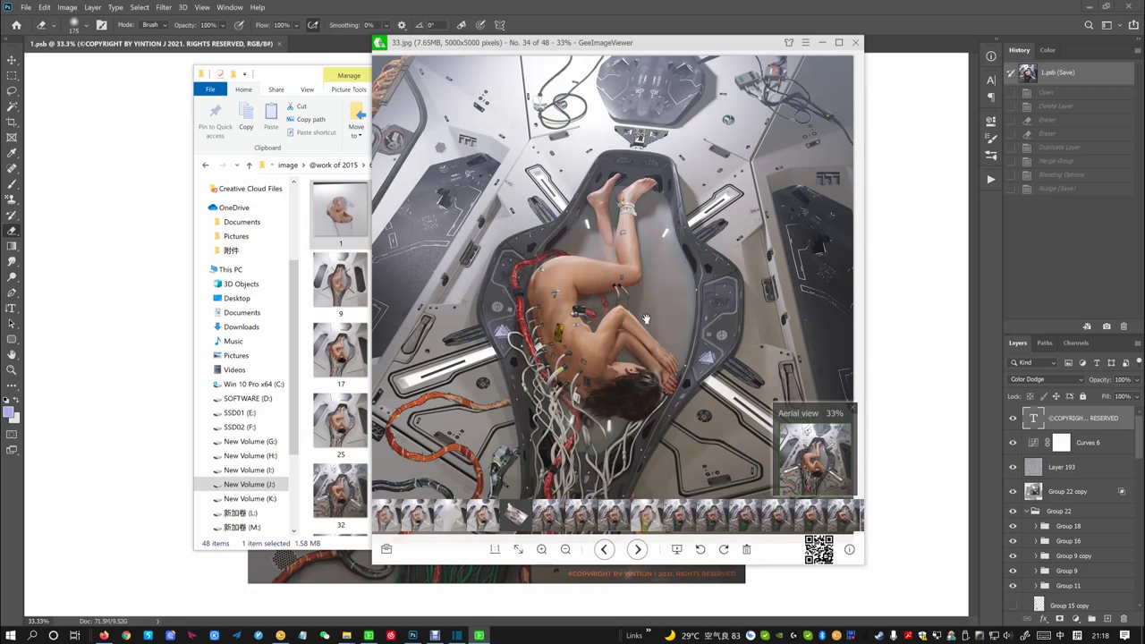
pyautogui.scroll(-1, 692, 369)
pyautogui.scroll(1, 640, 399)
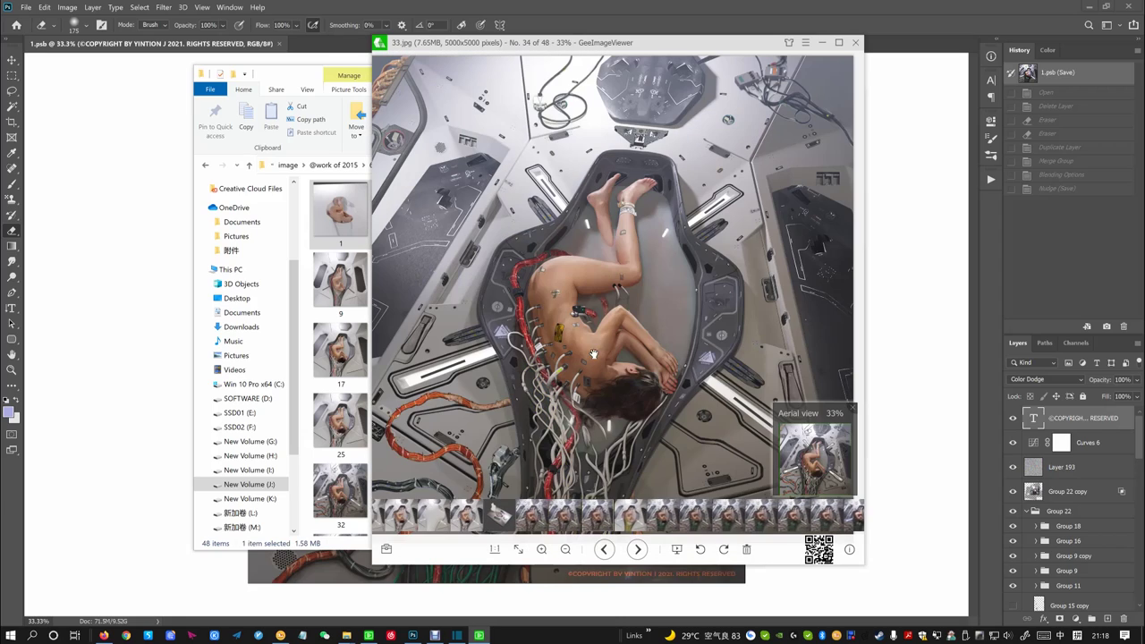
pyautogui.scroll(-1, 624, 320)
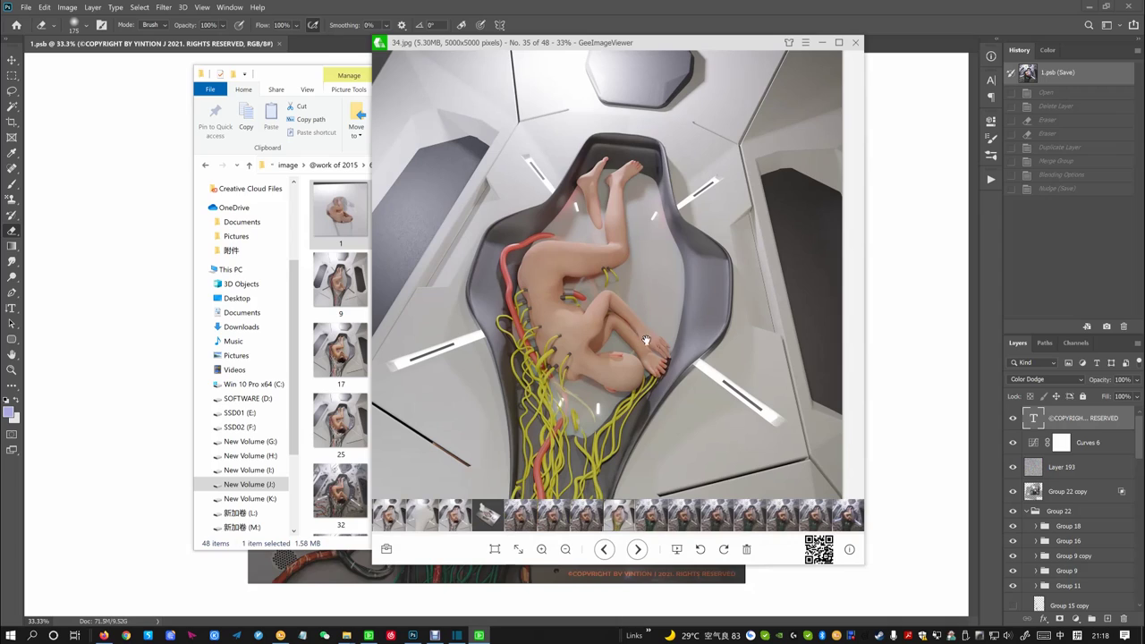
pyautogui.scroll(1, 578, 295)
pyautogui.scroll(-1, 577, 323)
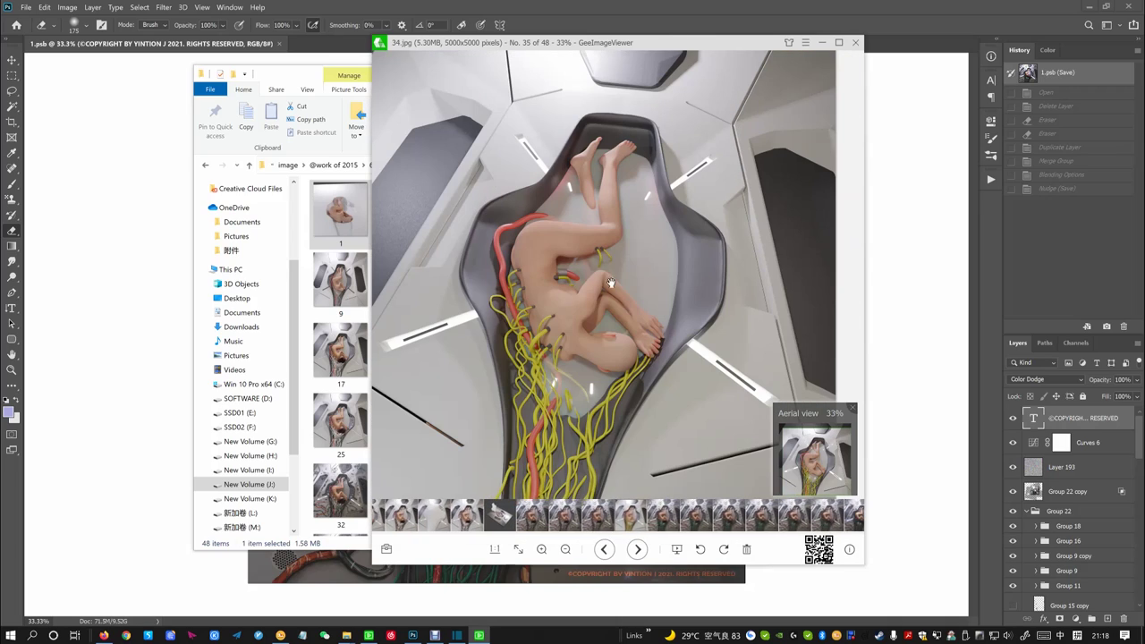
# Step: Examine the cables behind the figure in both 34.jpg and 33.jpg, ending on 34.jpg
pyautogui.scroll(-1, 576, 358)
pyautogui.moveTo(576, 370); pyautogui.dragTo(522, 314)
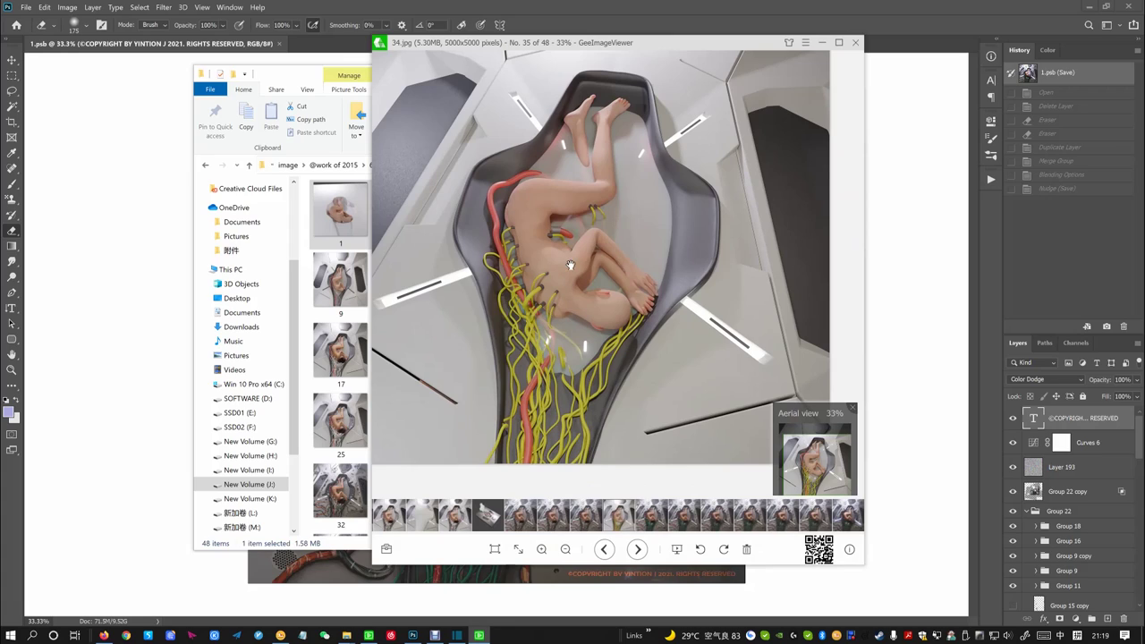
pyautogui.press('Left')
pyautogui.moveTo(603, 345); pyautogui.dragTo(580, 319)
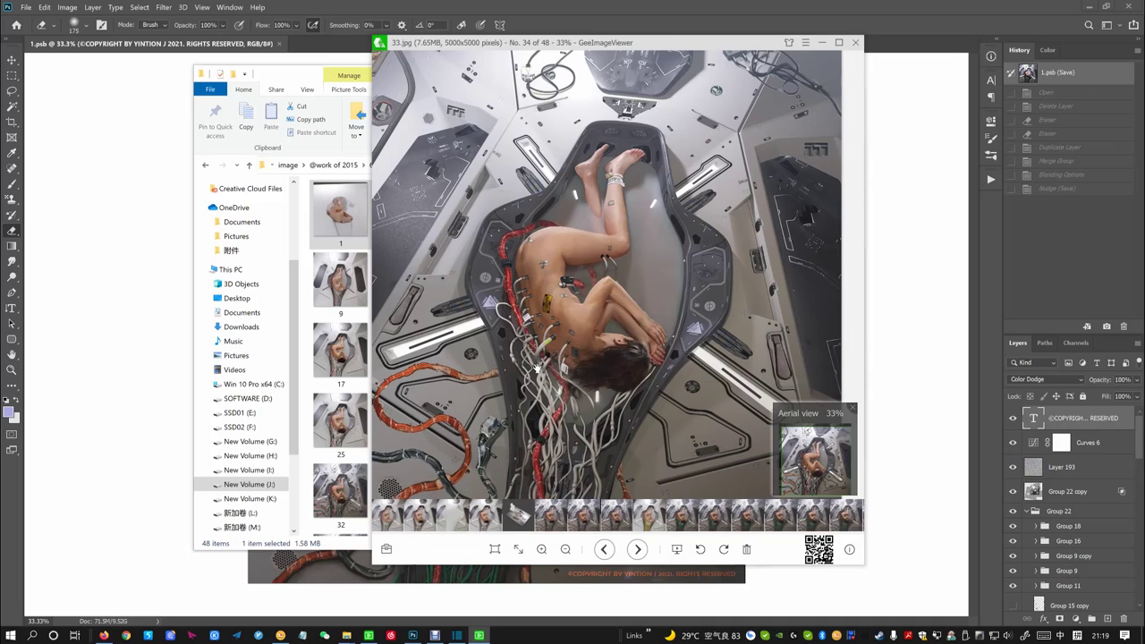
pyautogui.moveTo(568, 372); pyautogui.dragTo(560, 340)
pyautogui.scroll(-1, 581, 336)
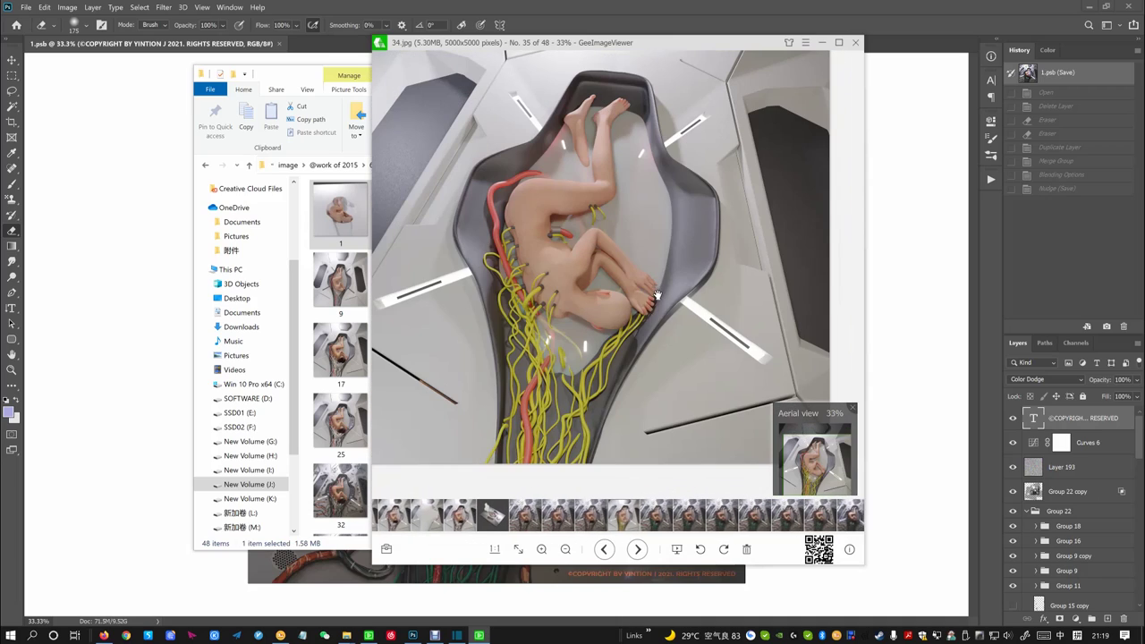
# Step: View 35.jpg through 37.jpg, comparing the green cables and the figure's hair across the versions
pyautogui.scroll(-1, 579, 353)
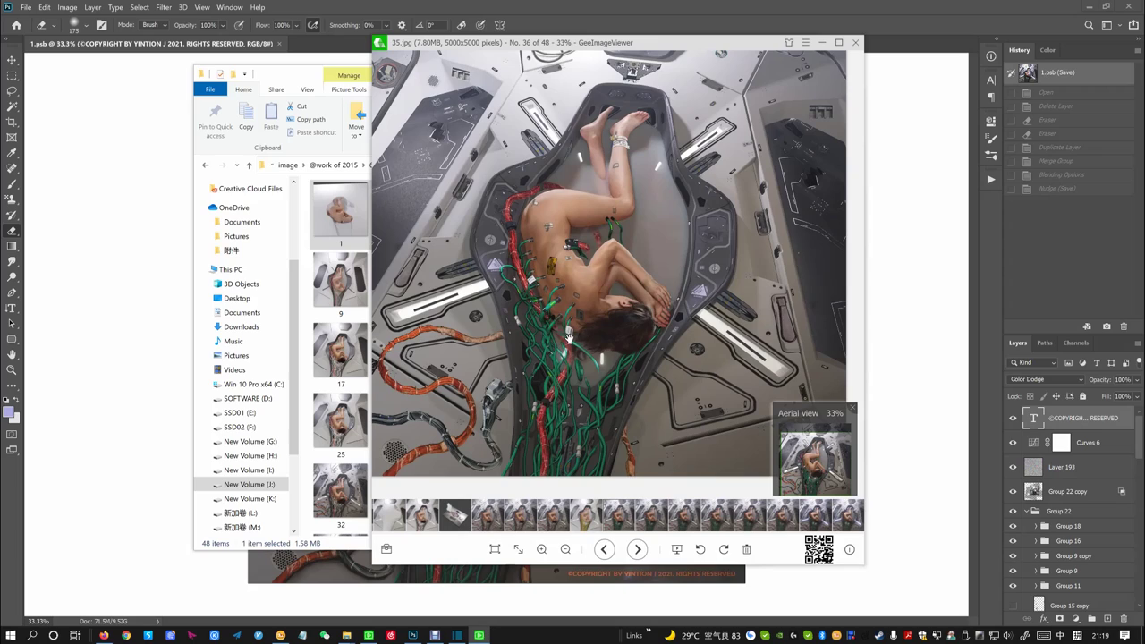
pyautogui.moveTo(587, 220); pyautogui.dragTo(599, 197)
pyautogui.scroll(-1, 568, 313)
pyautogui.scroll(1, 568, 318)
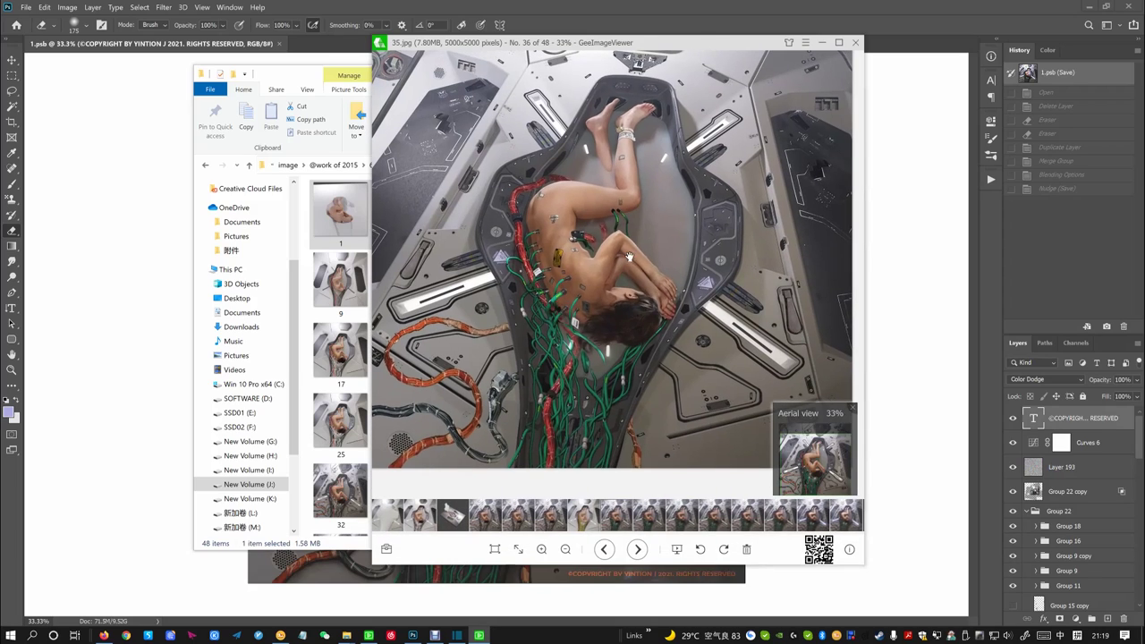
pyautogui.scroll(-2, 631, 257)
pyautogui.scroll(1, 639, 300)
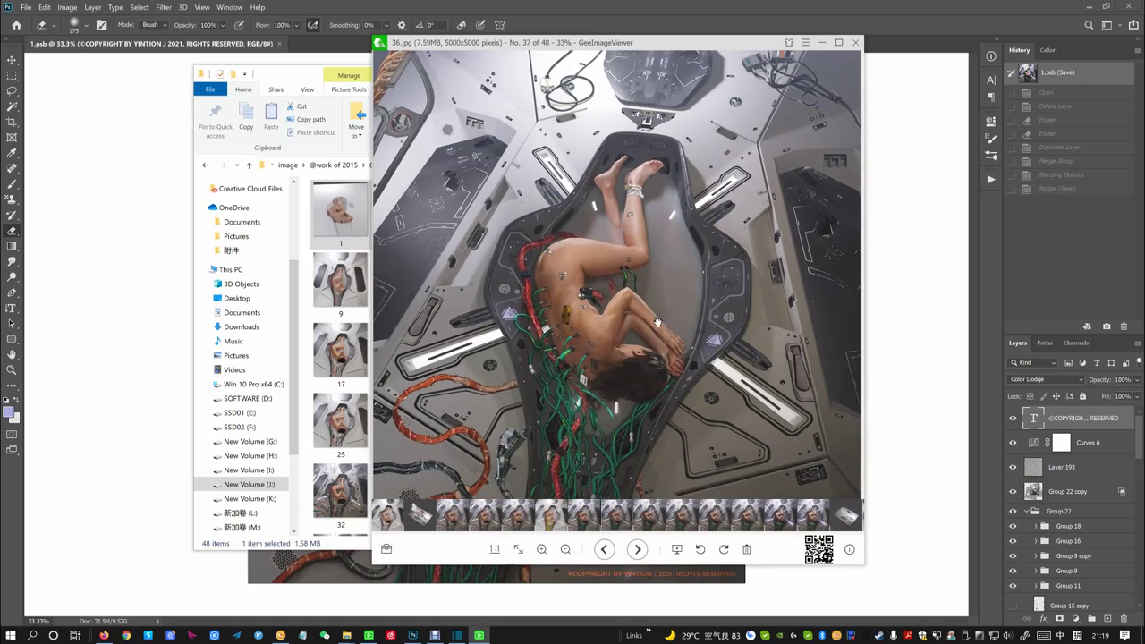
pyautogui.scroll(-1, 651, 337)
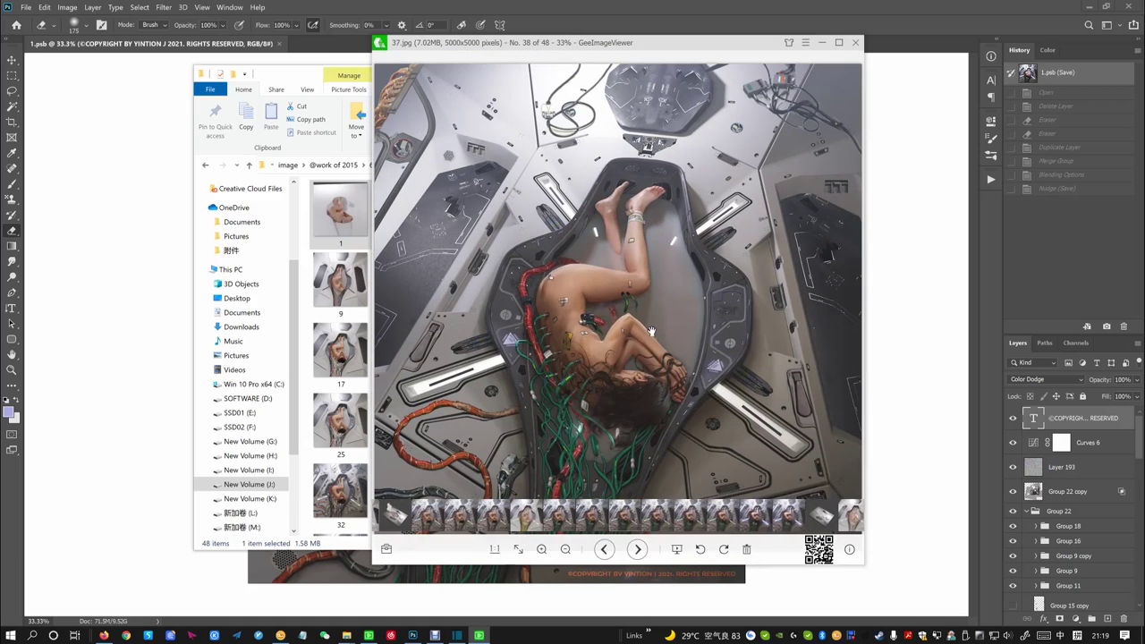
# Step: Inspect the hair strands, hands and cable connectors of 37.jpg up close at 150% zoom
pyautogui.scroll(3, 602, 349)
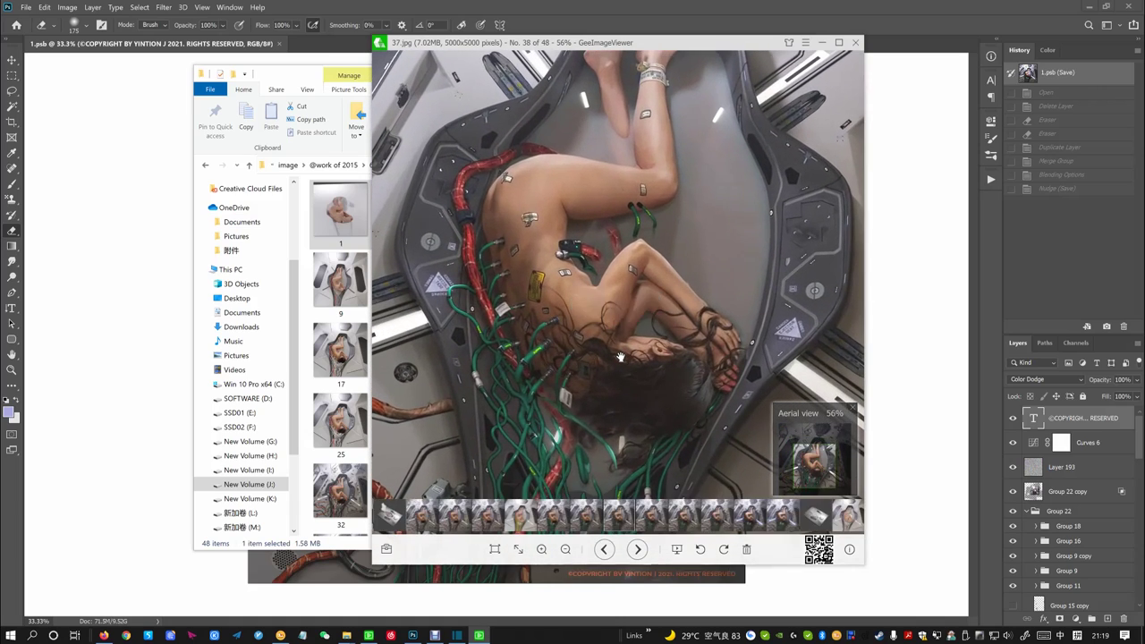
pyautogui.scroll(4, 722, 340)
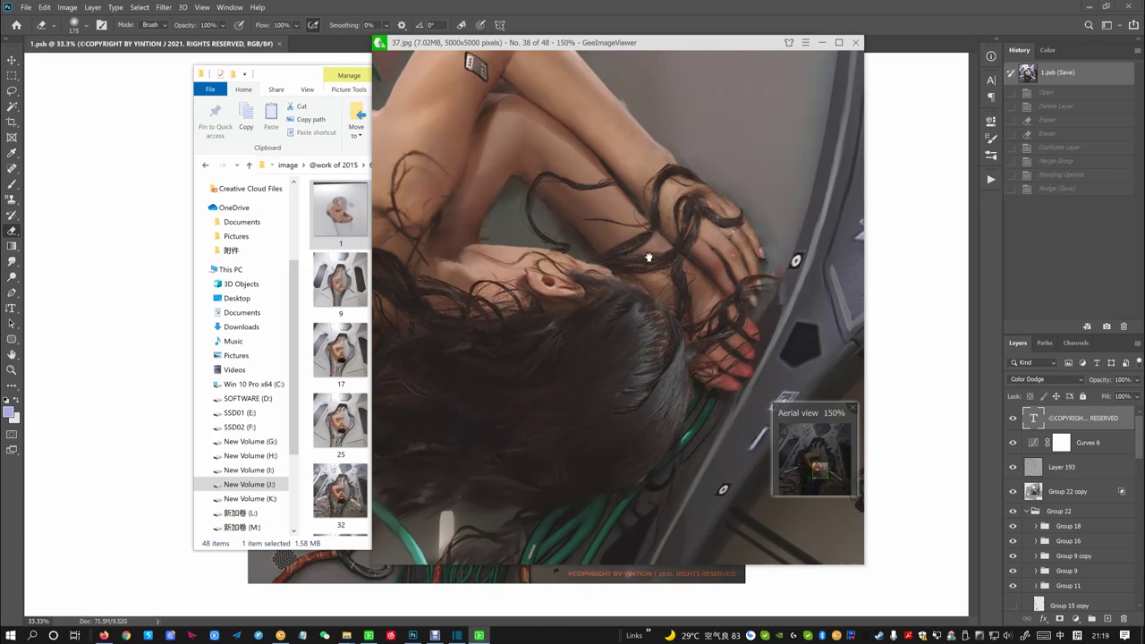
pyautogui.moveTo(650, 257); pyautogui.dragTo(797, 240)
pyautogui.moveTo(636, 235); pyautogui.dragTo(739, 243)
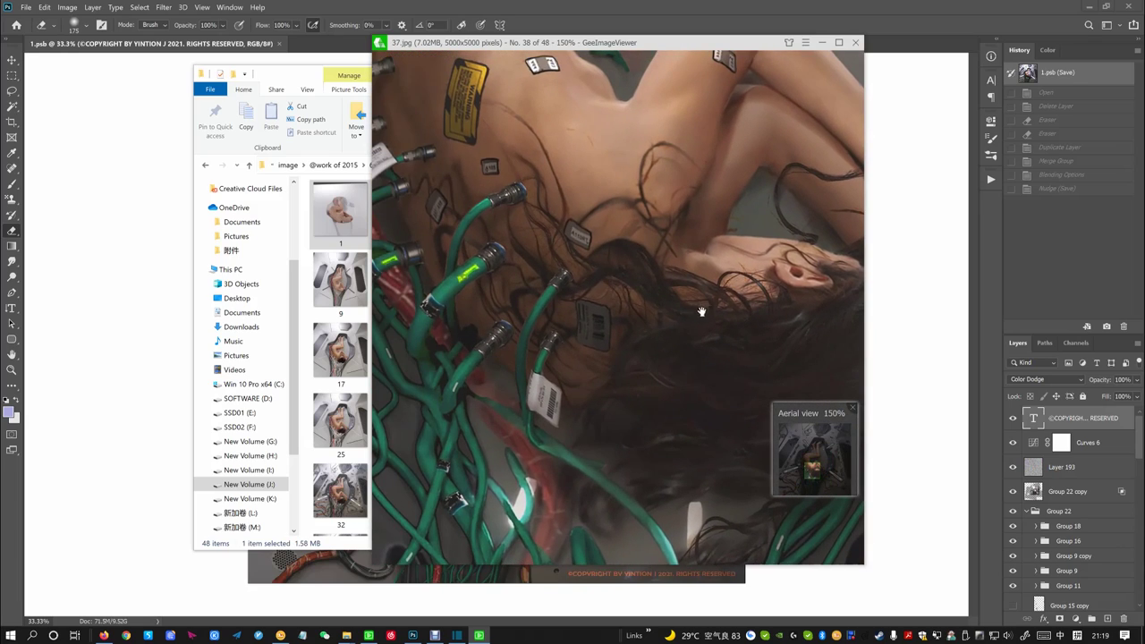
pyautogui.scroll(-3, 701, 311)
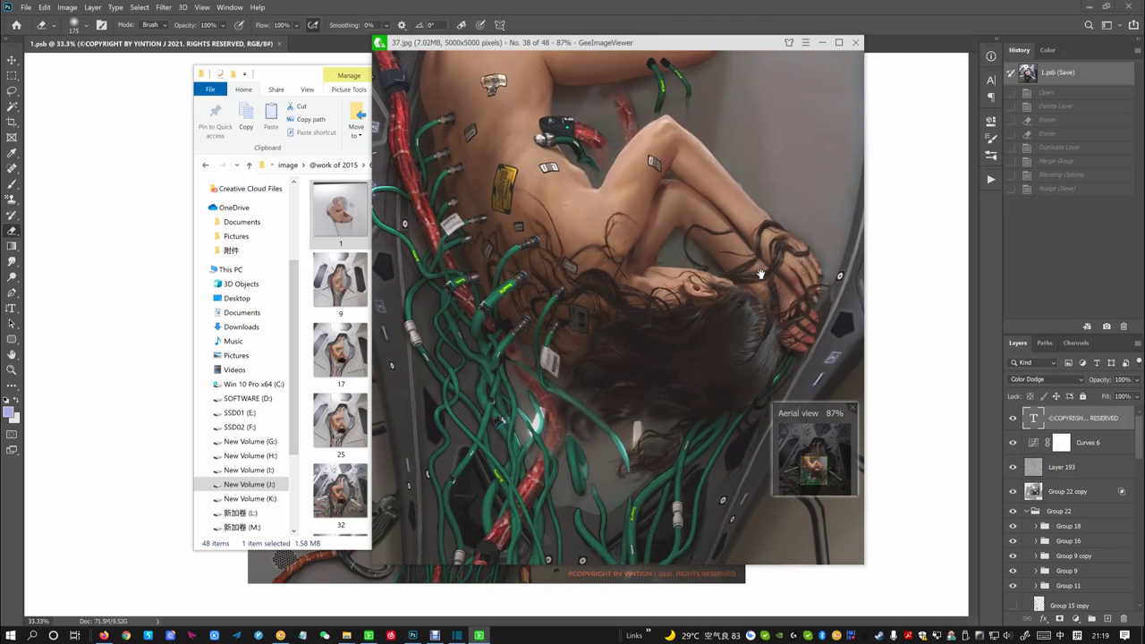
pyautogui.scroll(-2, 725, 255)
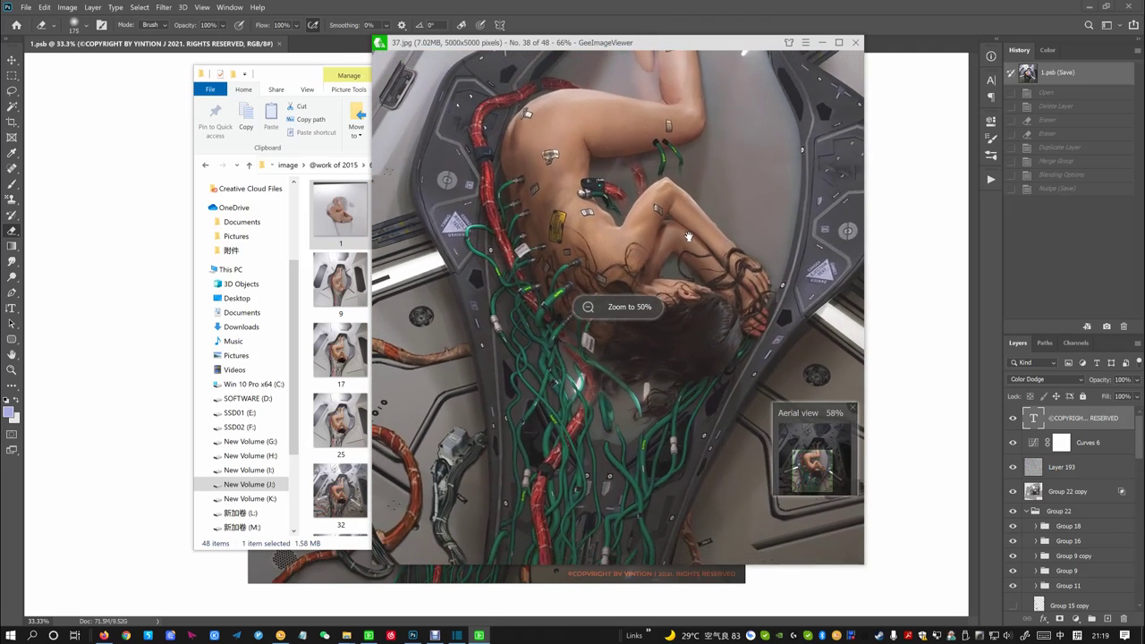
# Step: Compare 38.jpg with the progress images that follow it and return to 38.jpg
pyautogui.scroll(-1, 689, 237)
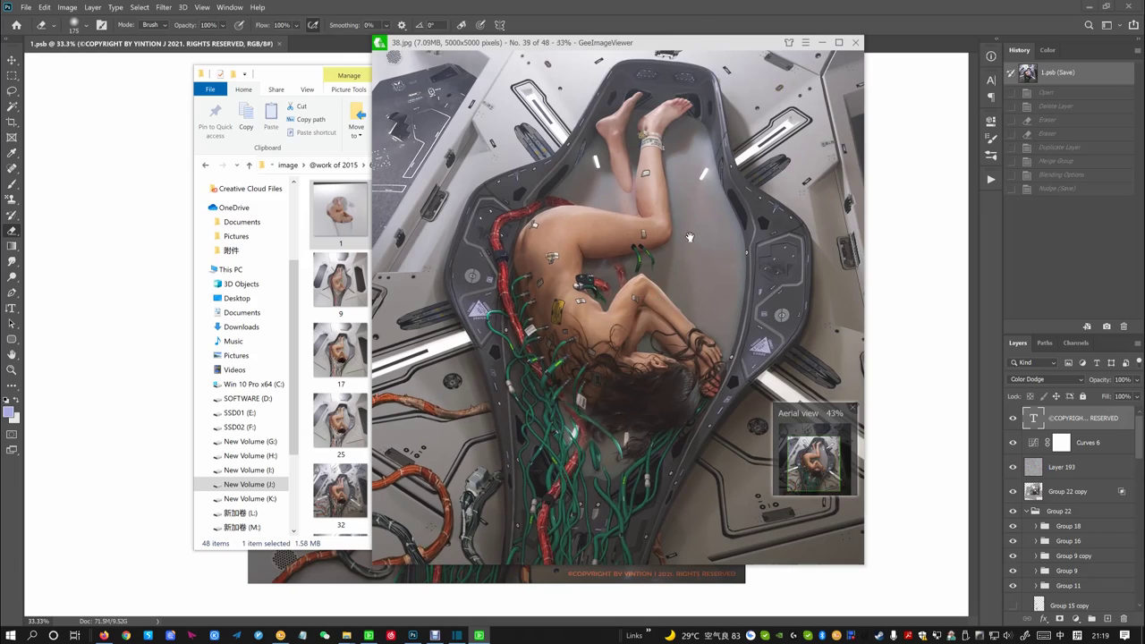
pyautogui.press('Right')
pyautogui.press('Right')
pyautogui.press('Right')
pyautogui.press('Left')
pyautogui.press('Left')
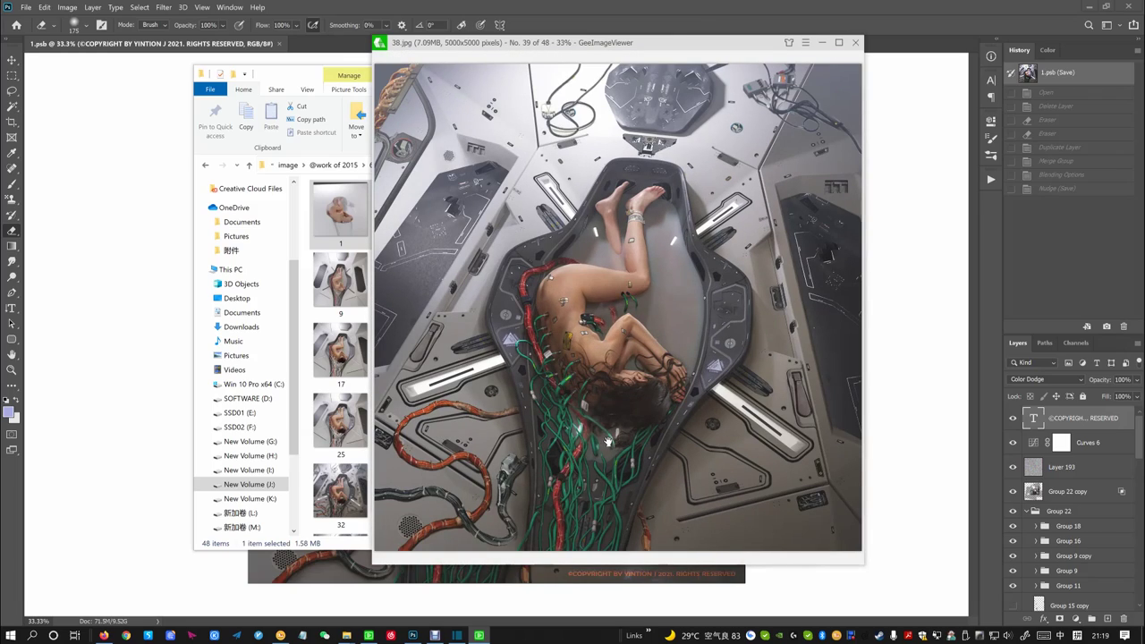
# Step: Inspect the figure, hair and green cables of 39.jpg up close at up to 76% zoom
pyautogui.scroll(2, 609, 438)
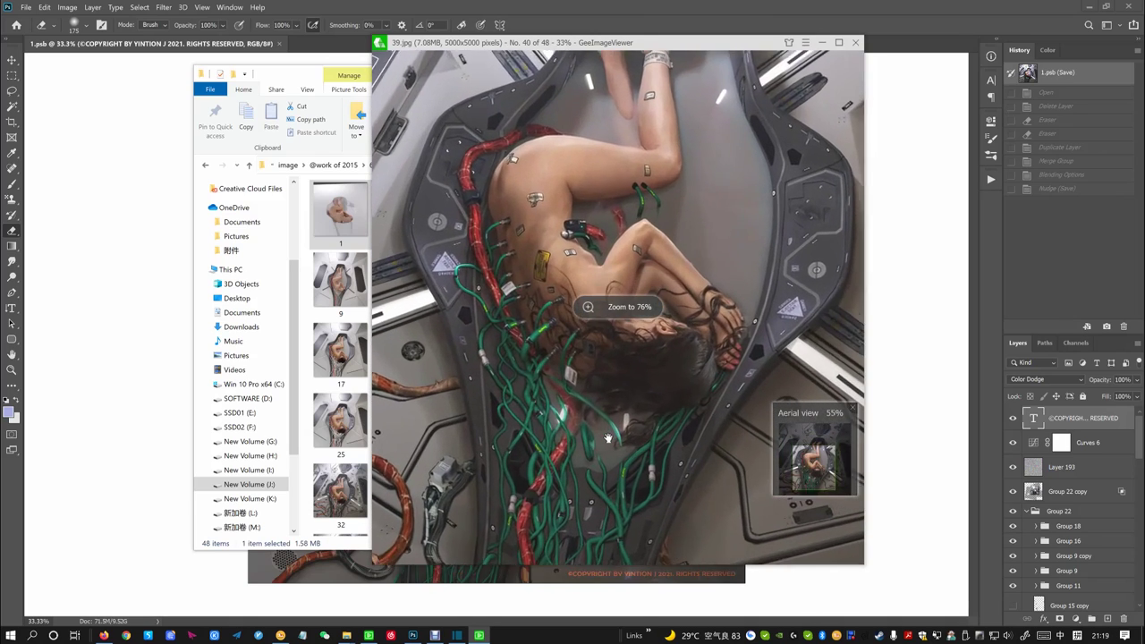
pyautogui.scroll(-2, 612, 434)
pyautogui.press('Right')
pyautogui.scroll(2, 612, 434)
pyautogui.scroll(-1, 632, 384)
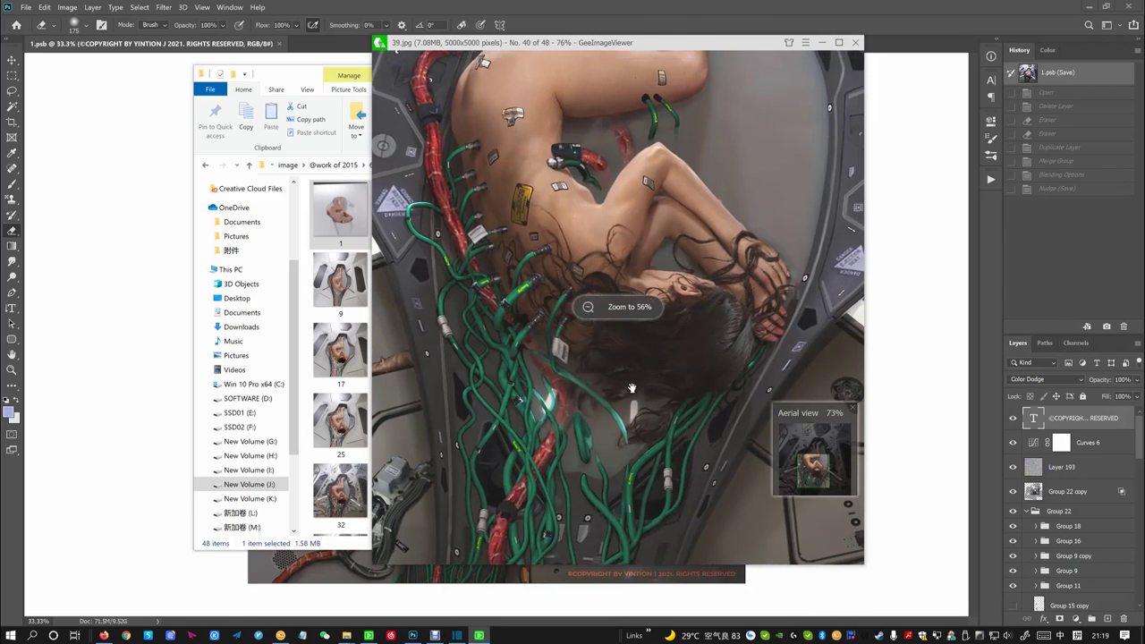
# Step: View 40.jpg through 42.jpg in full, examining the light strips around the pod
pyautogui.press('Right')
pyautogui.press('Right')
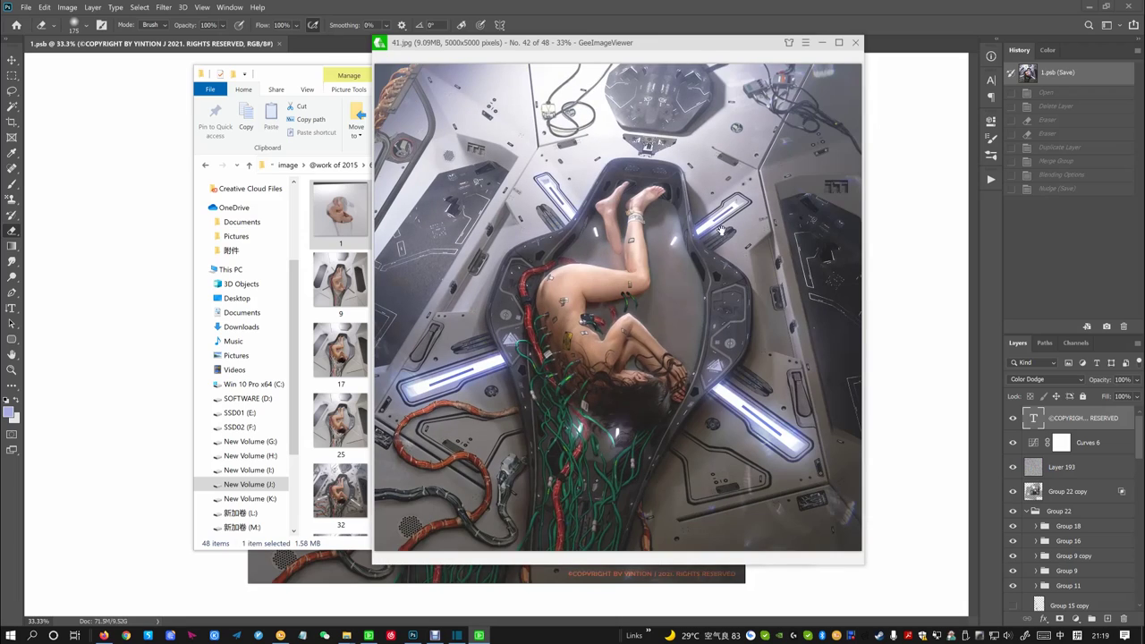
pyautogui.press('Right')
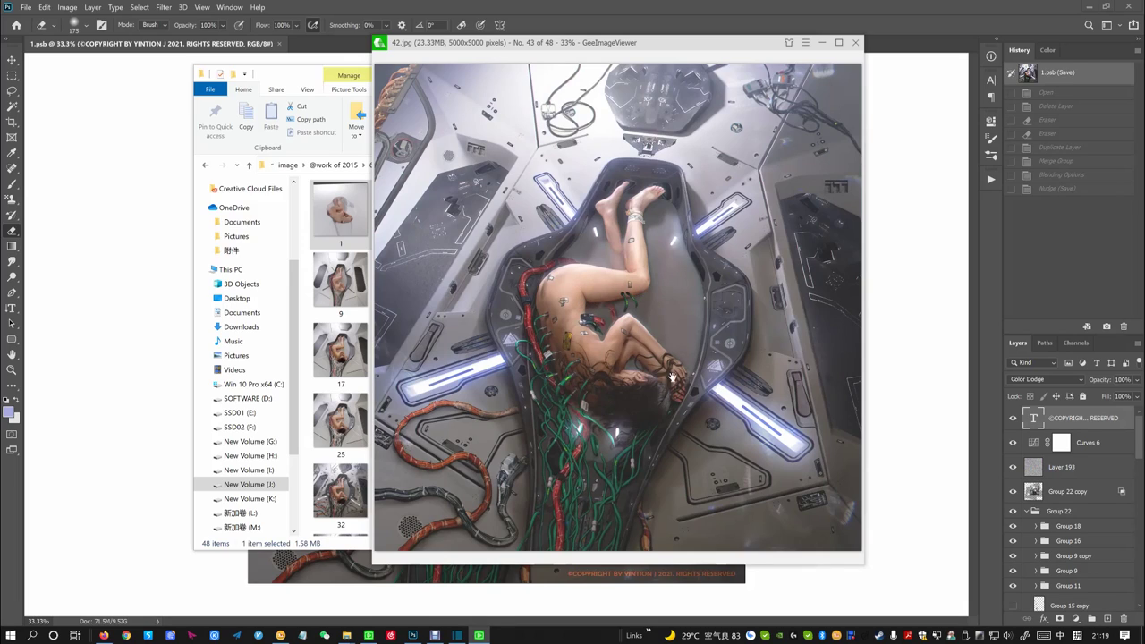
# Step: Compare the painted image 42.jpg with the 3D renders 43.jpg and 44.jpg, ending on 44.jpg
pyautogui.press('Right')
pyautogui.press('Left')
pyautogui.press('Right')
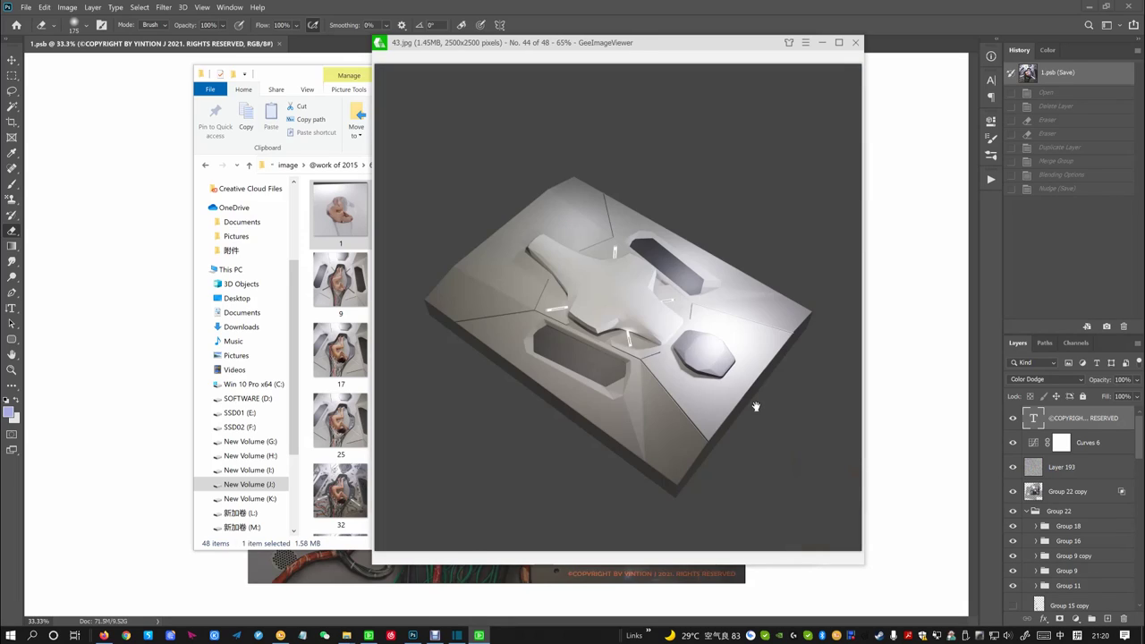
pyautogui.press('Right')
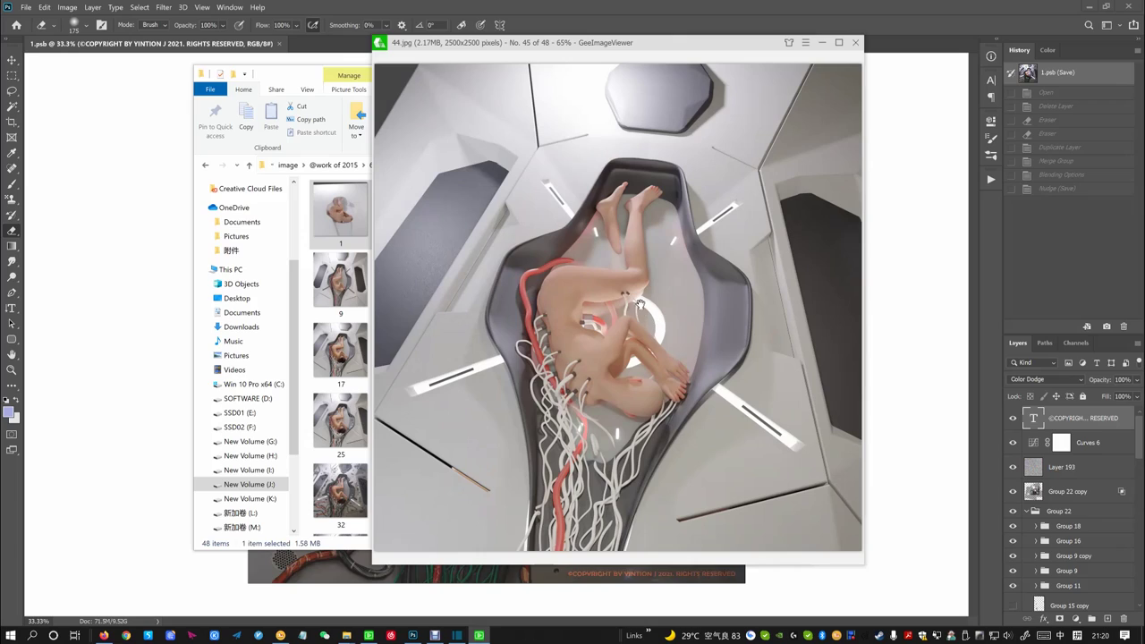
pyautogui.press('Left')
pyautogui.press('Left')
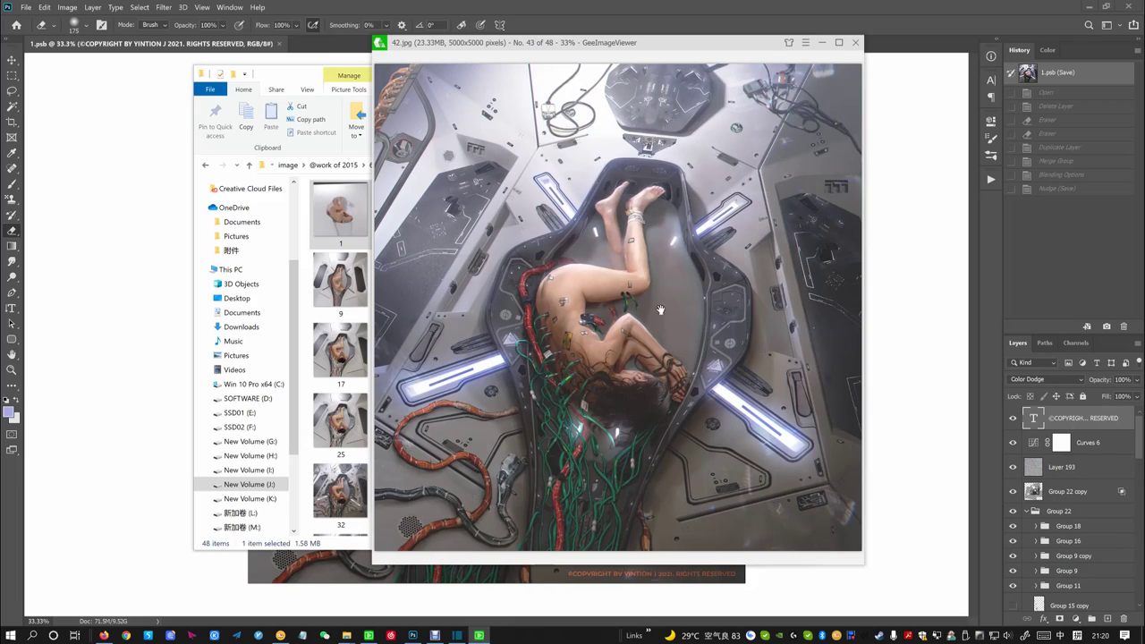
pyautogui.press('Right')
pyautogui.press('Right')
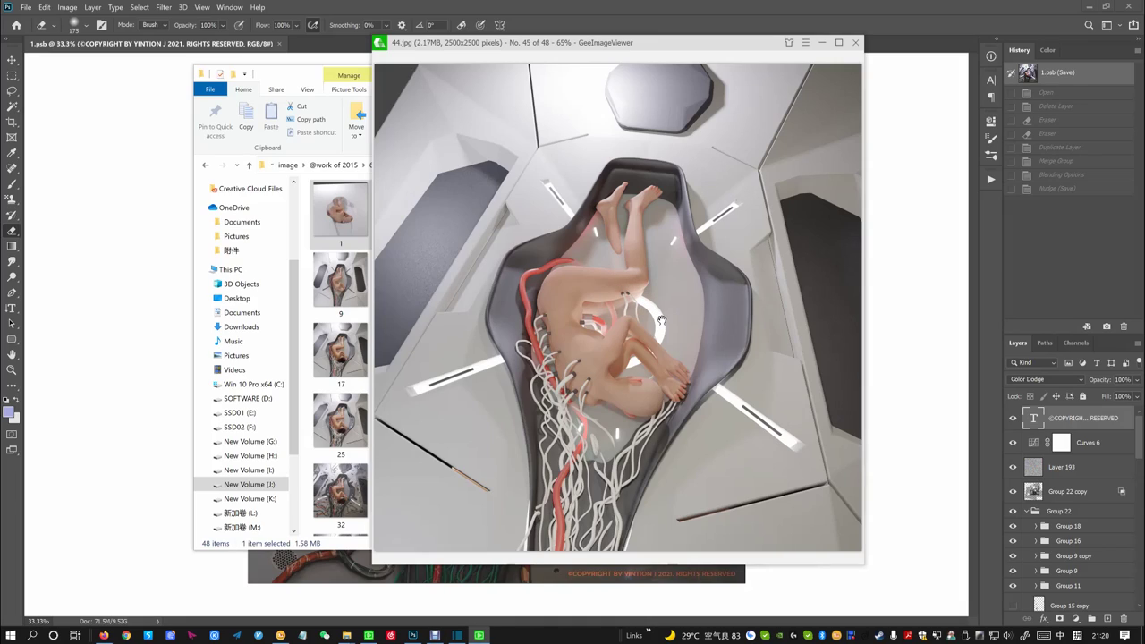
# Step: Compare the ring light behind the figure in renders 45.jpg and 46.jpg with the finished artwork 47.jpg
pyautogui.press('Right')
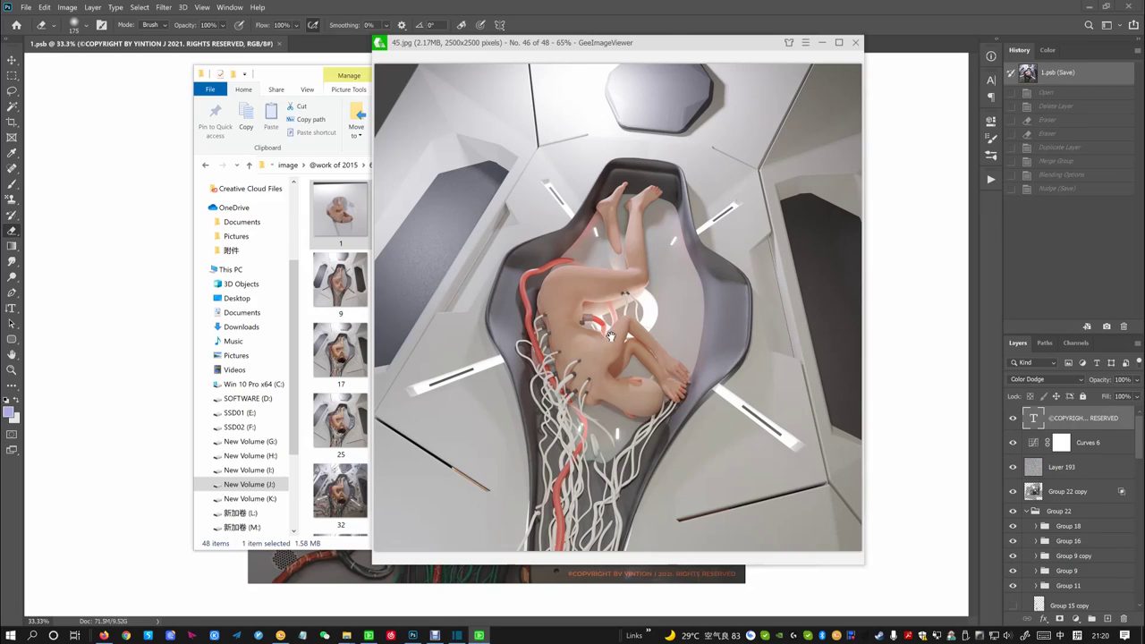
pyautogui.scroll(-1, 658, 315)
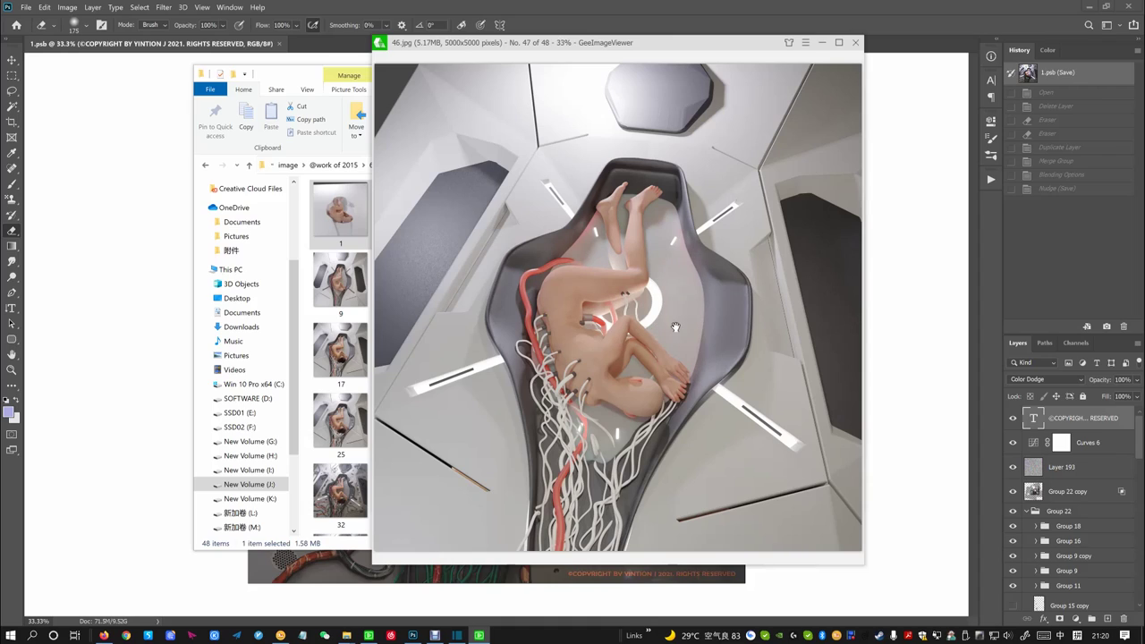
pyautogui.scroll(1, 666, 307)
pyautogui.scroll(-1, 664, 315)
pyautogui.scroll(-1, 663, 308)
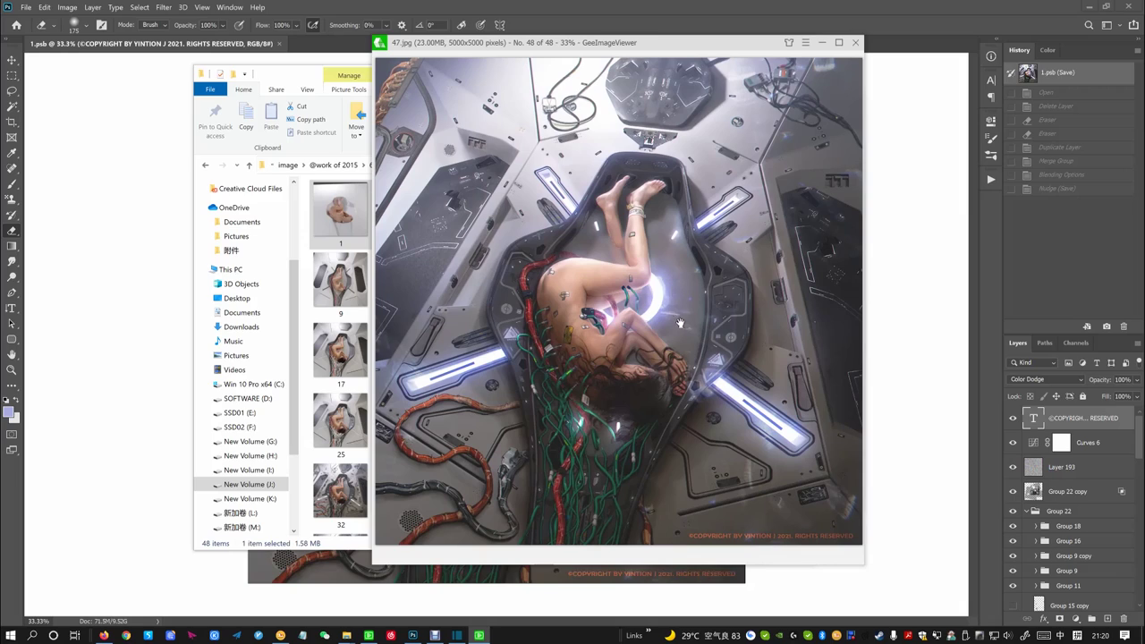
pyautogui.scroll(-1, 682, 304)
pyautogui.scroll(1, 677, 304)
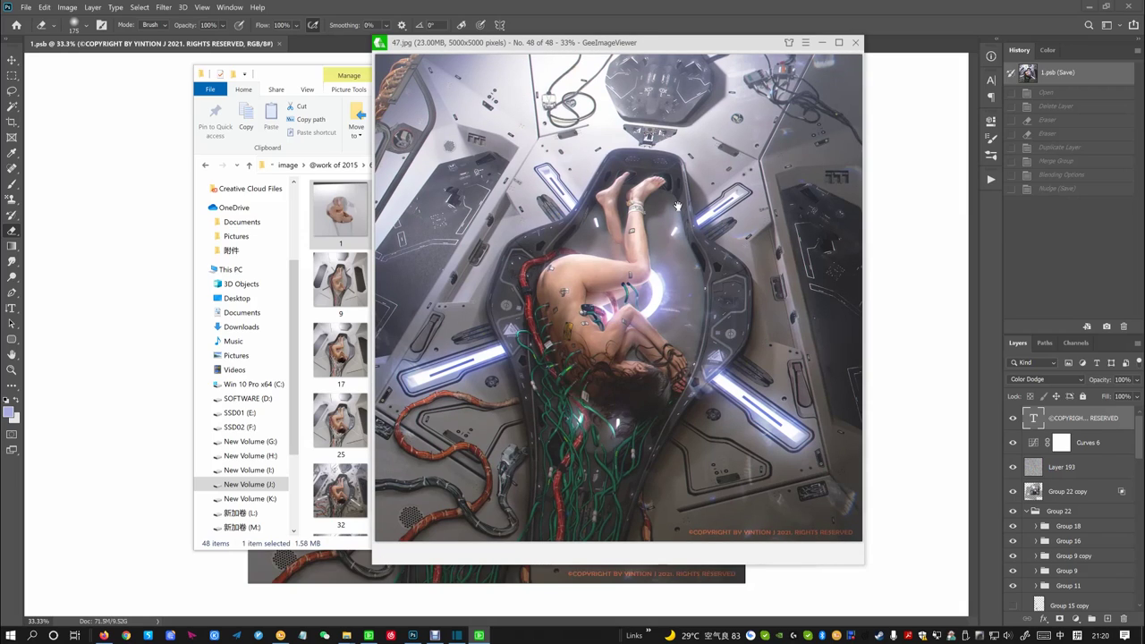
pyautogui.moveTo(678, 206)
pyautogui.mouseDown()
pyautogui.moveTo(666, 215)
pyautogui.moveTo(676, 200)
pyautogui.mouseUp()
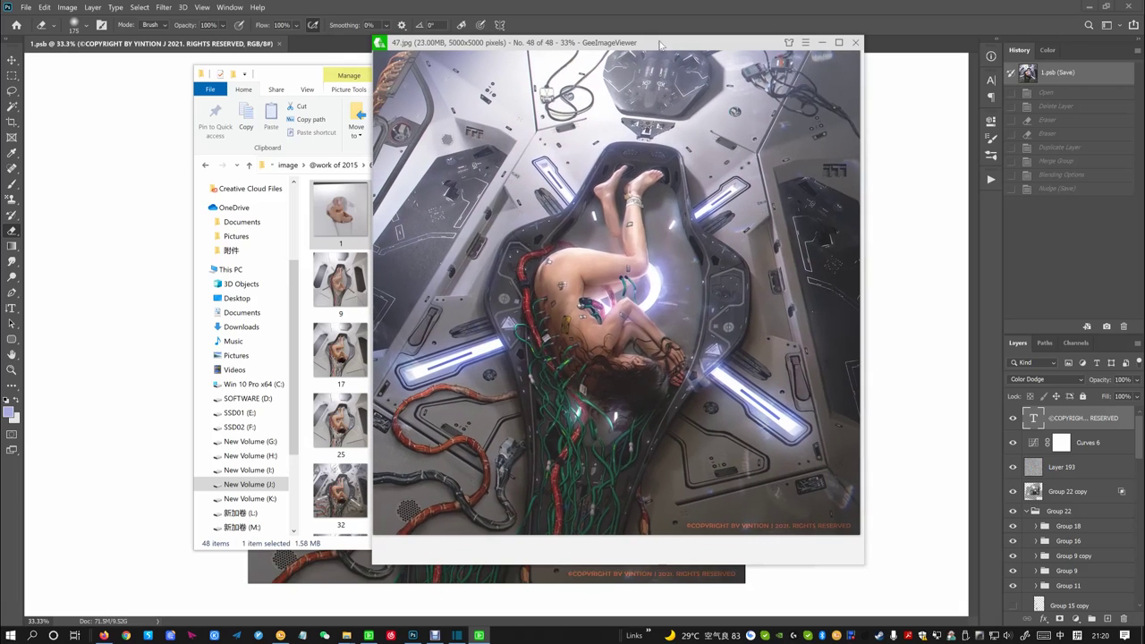
# Step: Switch to Photoshop and toggle the Curves 6 adjustment layer to compare the artwork with and without it, leaving it hidden
pyautogui.click(660, 27)
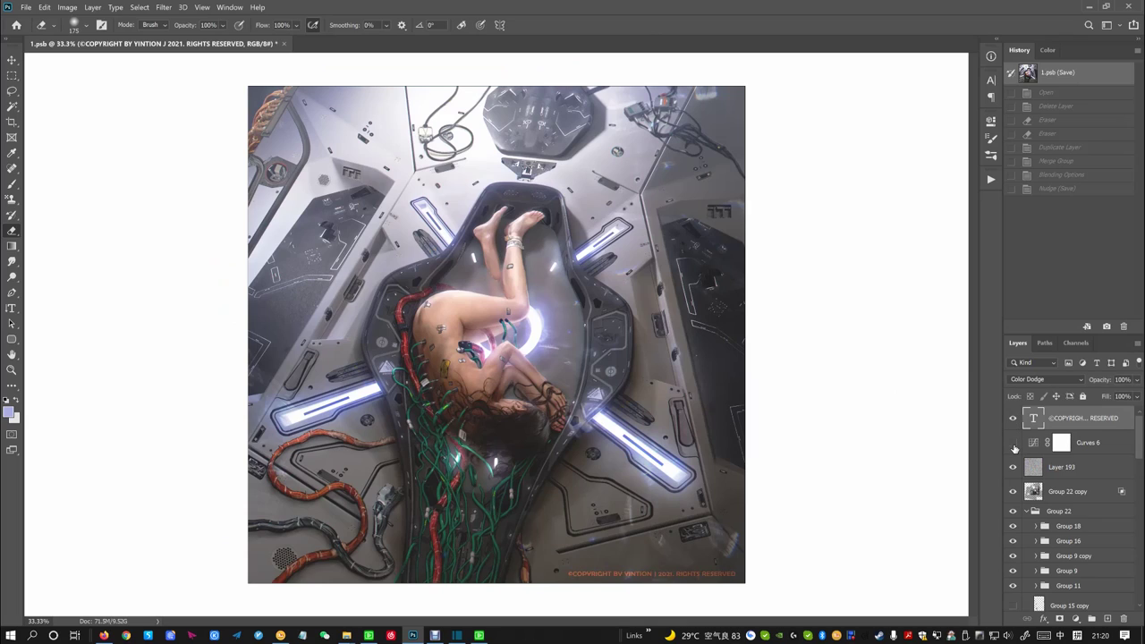
pyautogui.click(1014, 446)
pyautogui.click(1014, 445)
pyautogui.click(1014, 446)
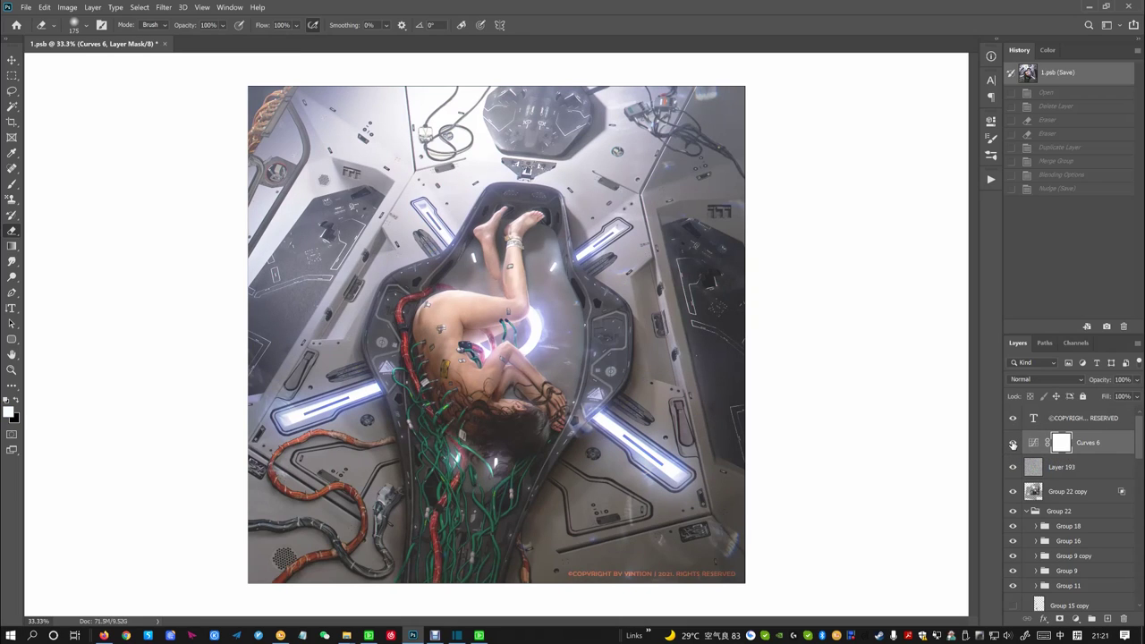
pyautogui.click(1014, 445)
pyautogui.click(1033, 444)
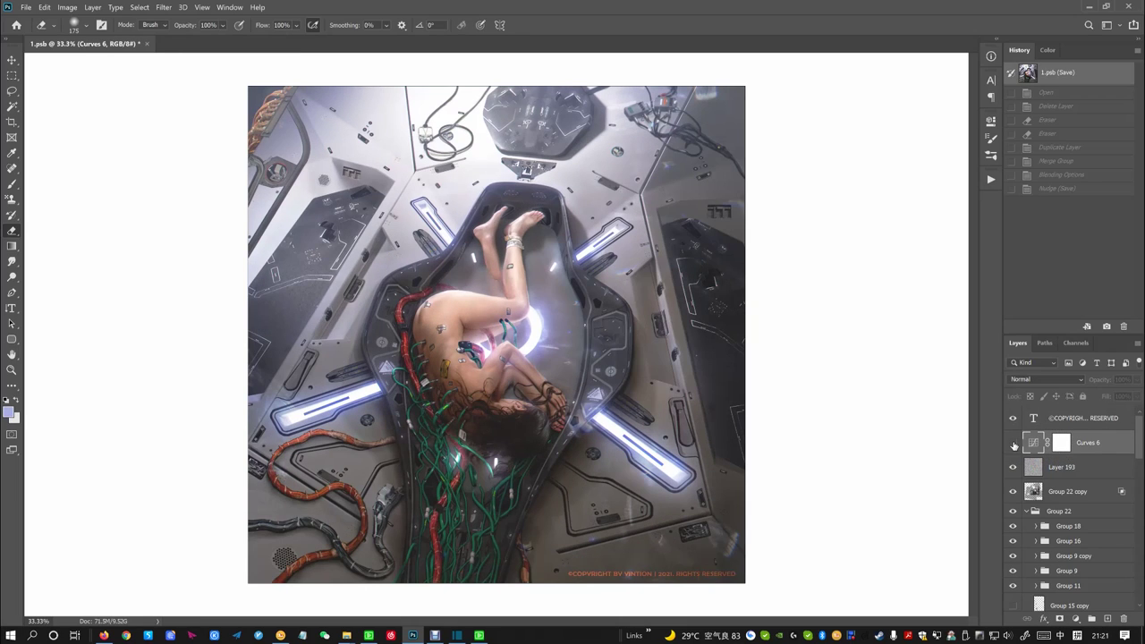
pyautogui.click(1013, 445)
pyautogui.click(1013, 444)
pyautogui.click(1014, 444)
# Step: Hide Layer 193 and select Group 22 copy, toggling its visibility to compare its effect on the figure at 100% zoom
pyautogui.click(1012, 470)
pyautogui.click(1035, 490)
pyautogui.hotkey('ctrl', '+')
pyautogui.hotkey('ctrl', '+')
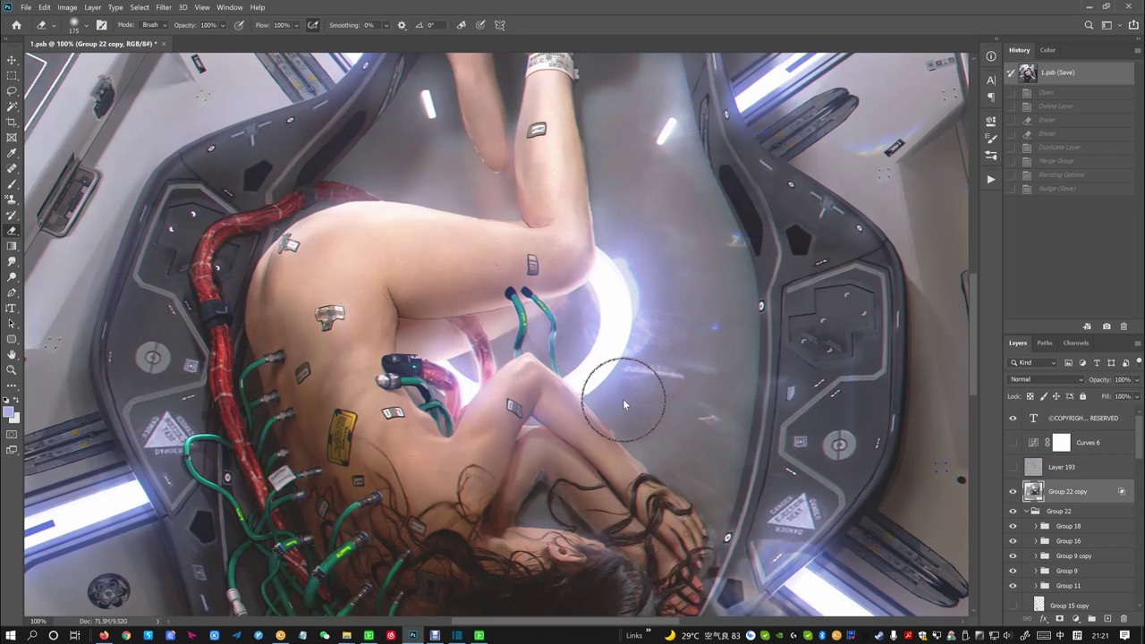
pyautogui.click(1014, 491)
pyautogui.click(1014, 492)
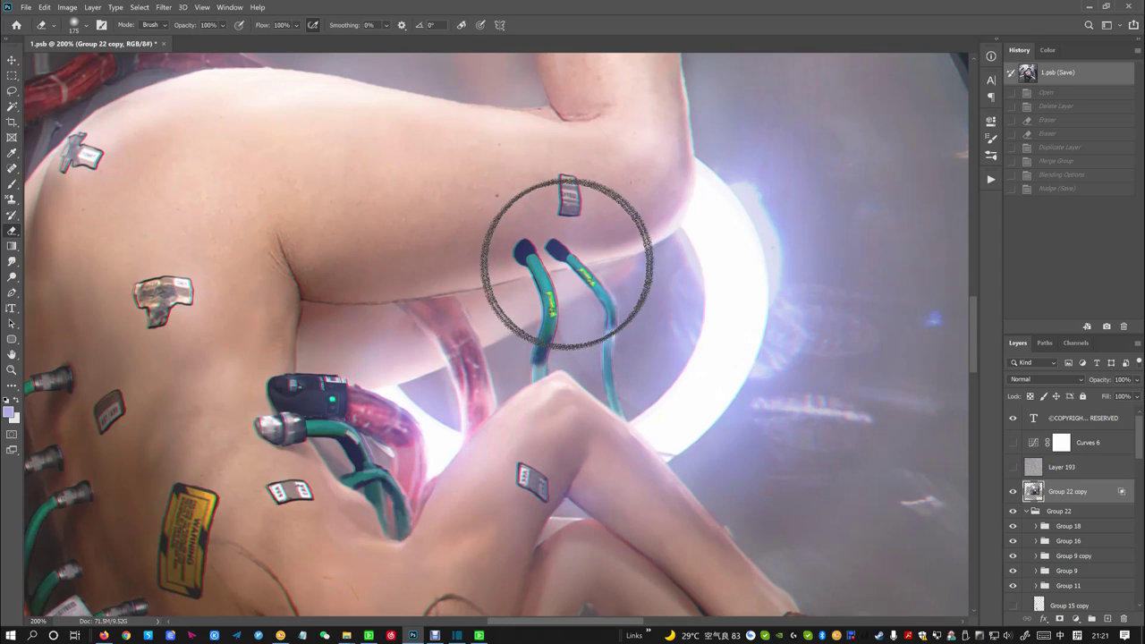
# Step: Examine the edges of the cables, connectors and skin labels with Group 22 copy visible, at up to 200% zoom
pyautogui.hotkey('ctrl', '-')
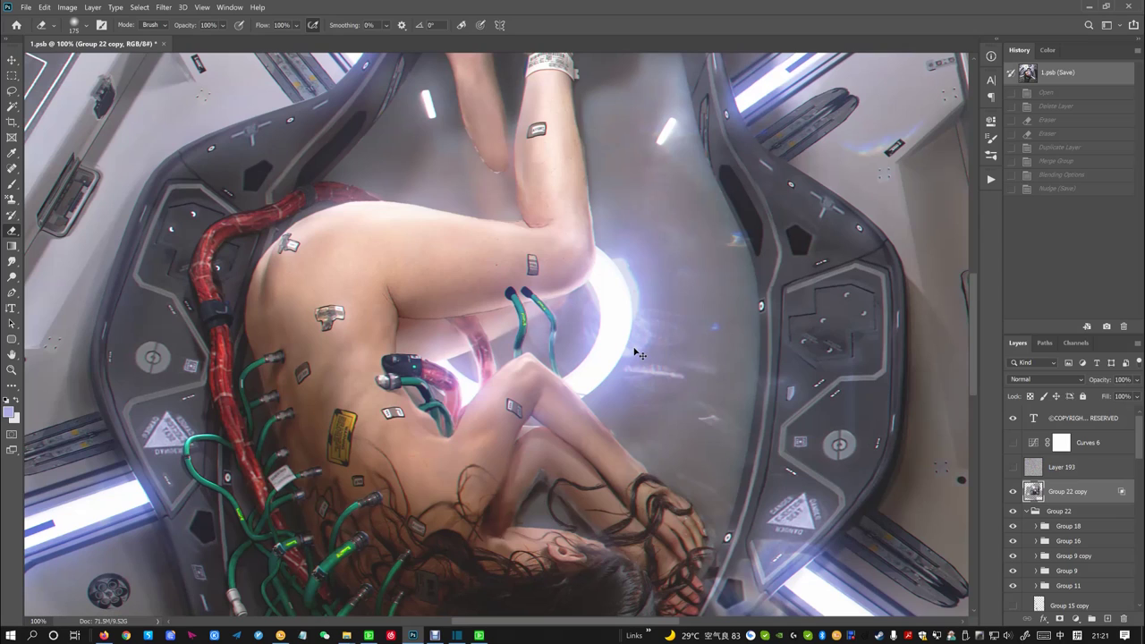
pyautogui.hotkey('ctrl', '+')
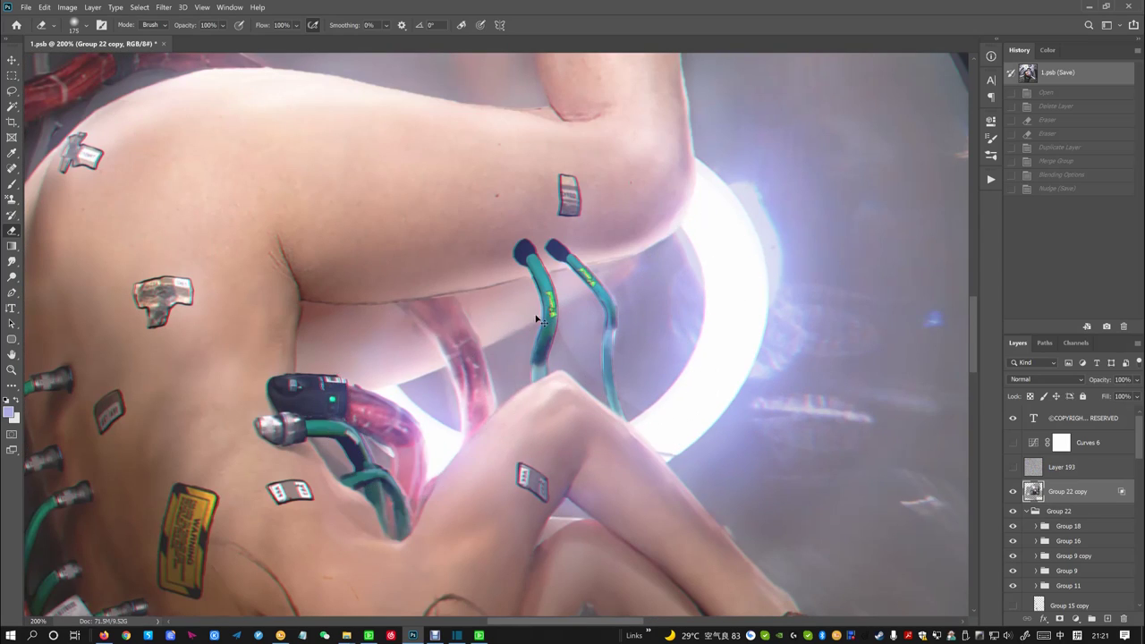
pyautogui.hotkey('ctrl', '-')
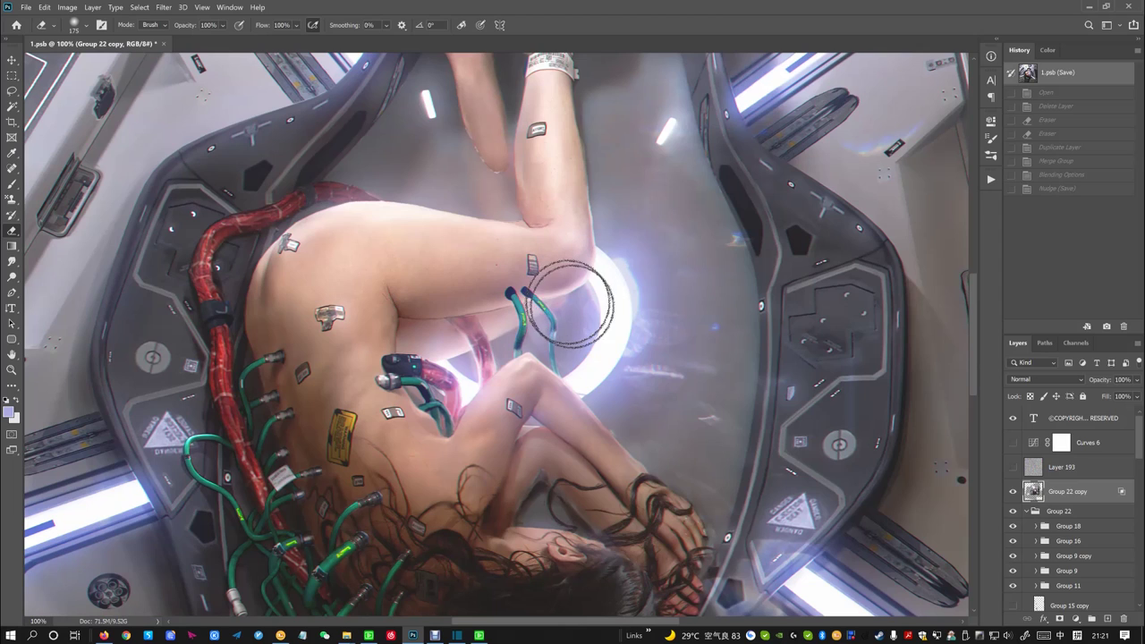
pyautogui.hotkey('ctrl', '-')
pyautogui.hotkey('ctrl', '+')
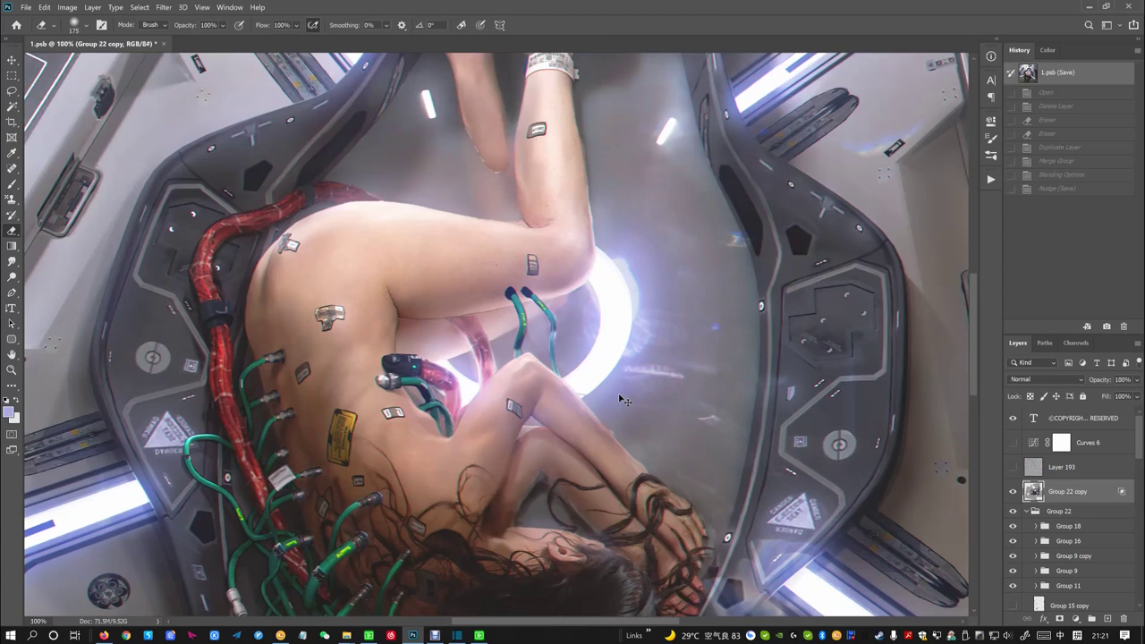
pyautogui.hotkey('ctrl', '-')
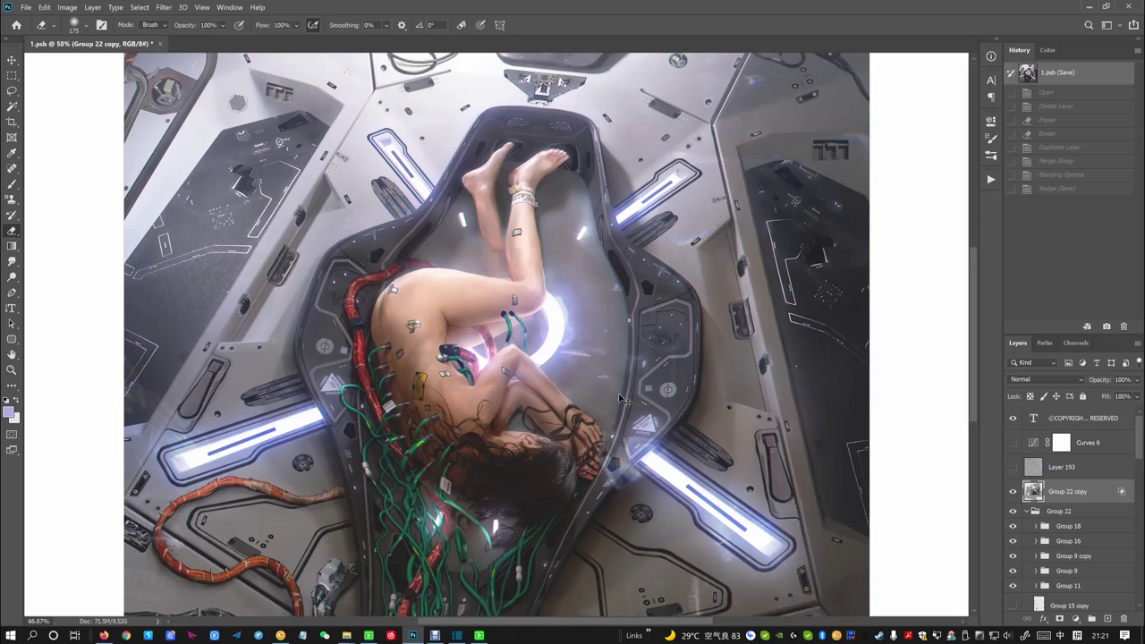
pyautogui.hotkey('ctrl', '+')
pyautogui.moveTo(591, 391)
pyautogui.mouseDown()
pyautogui.moveTo(644, 297)
pyautogui.moveTo(631, 293)
pyautogui.mouseUp()
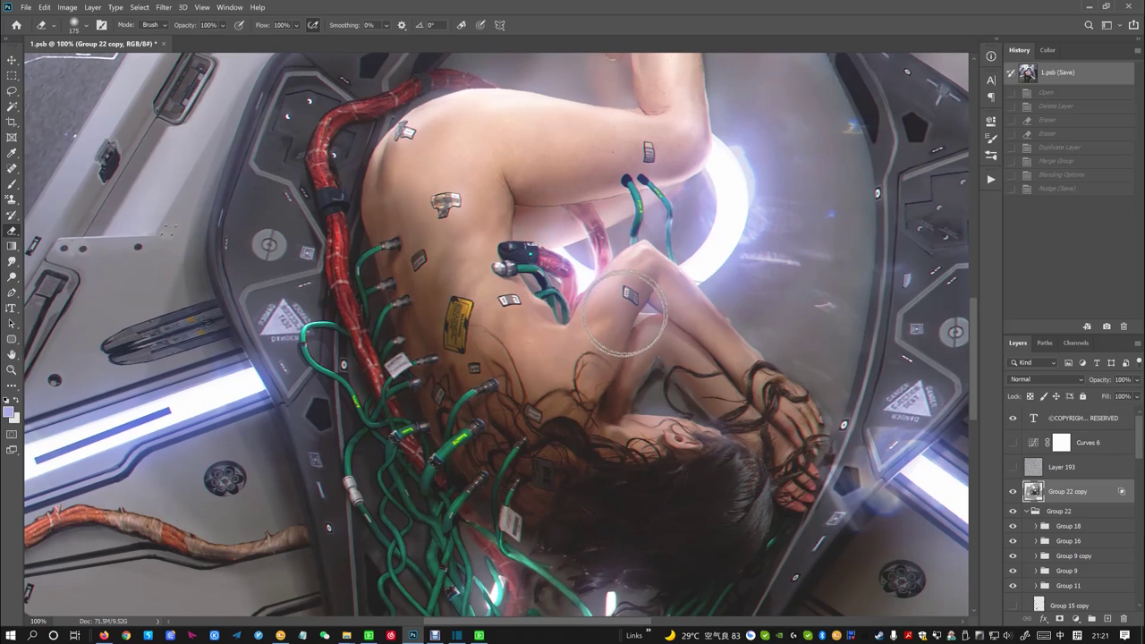
pyautogui.hotkey('ctrl', '+')
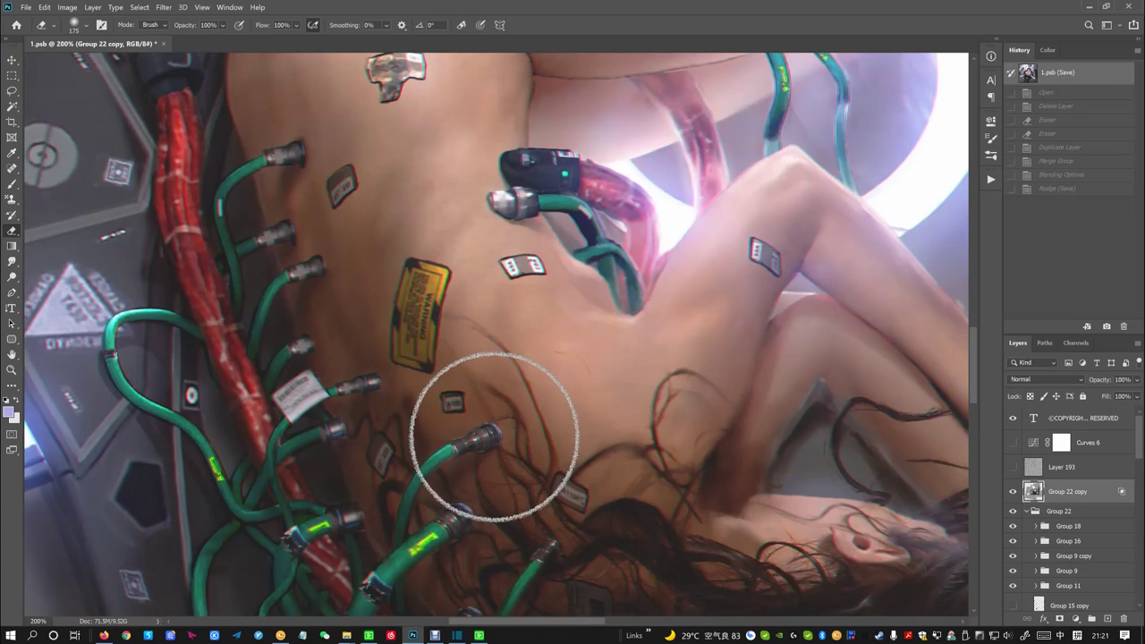
# Step: Toggle Group 22 copy to compare the label and cable edges on the figure's back, leaving the layer hidden
pyautogui.click(1013, 492)
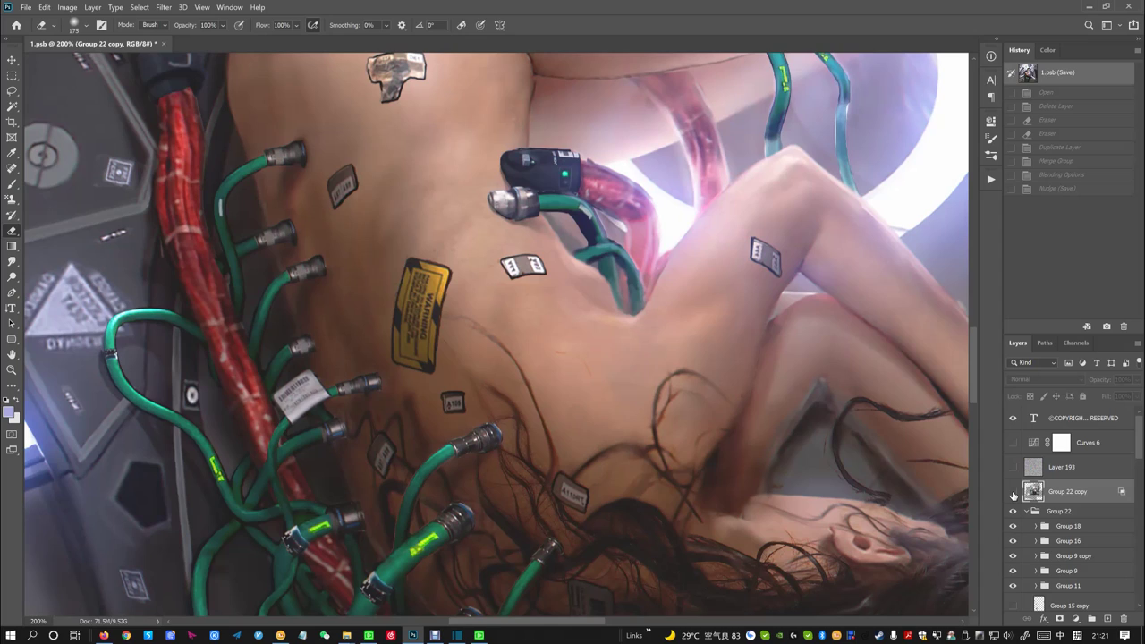
pyautogui.click(1012, 493)
pyautogui.click(1013, 493)
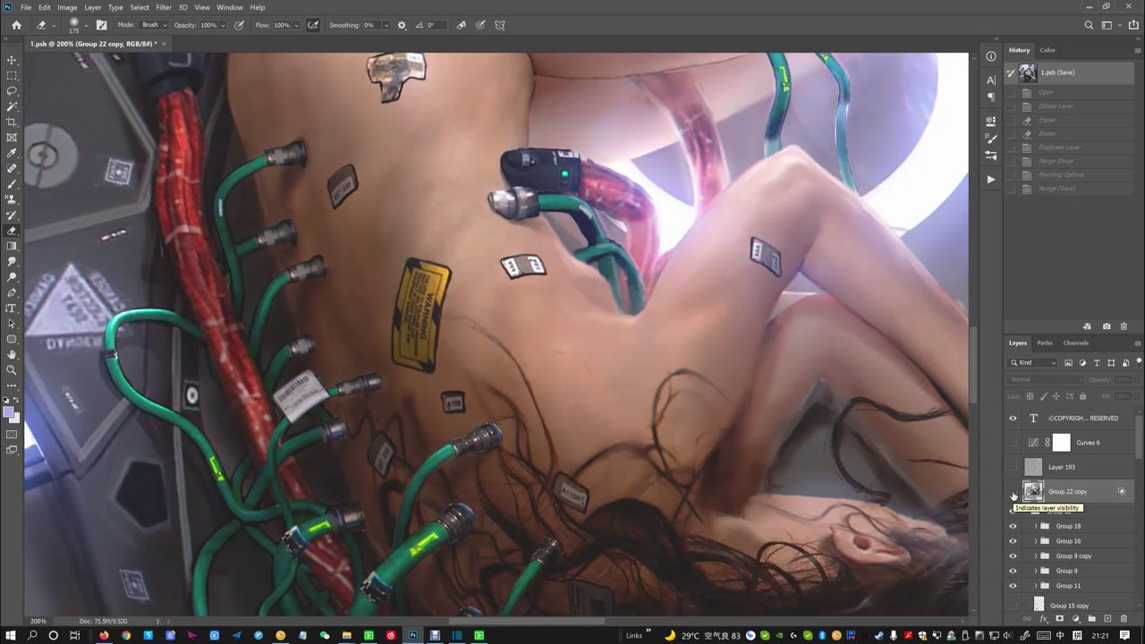
pyautogui.click(1013, 493)
pyautogui.click(1013, 493)
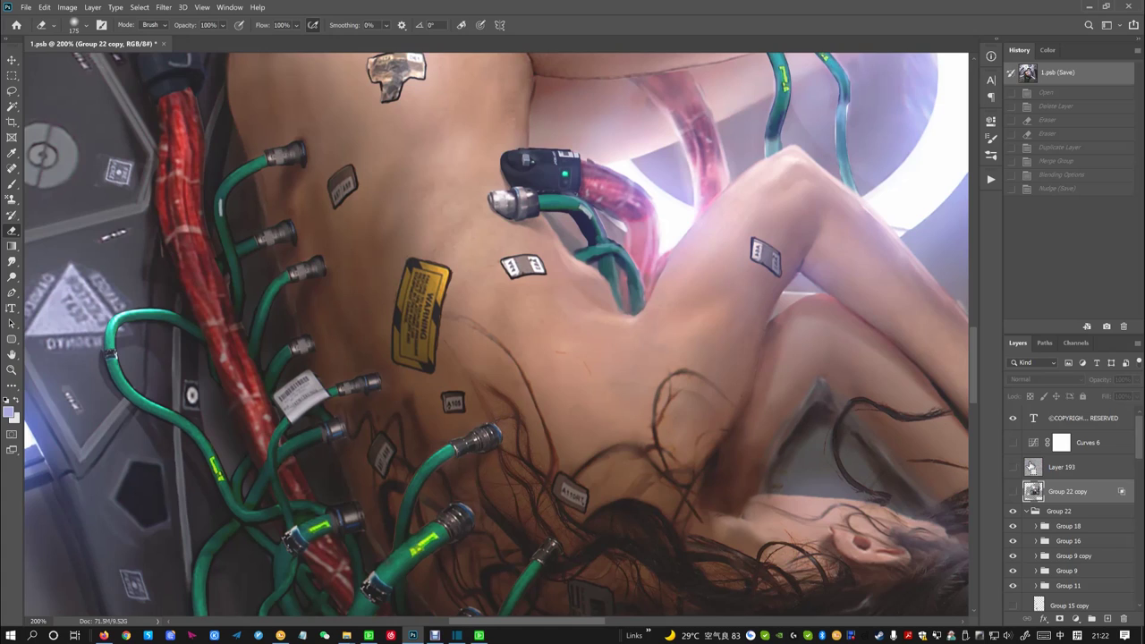
# Step: Show Layer 193 to examine its effect on the figure at 200% and 100% zoom, and hide it again
pyautogui.click(1011, 467)
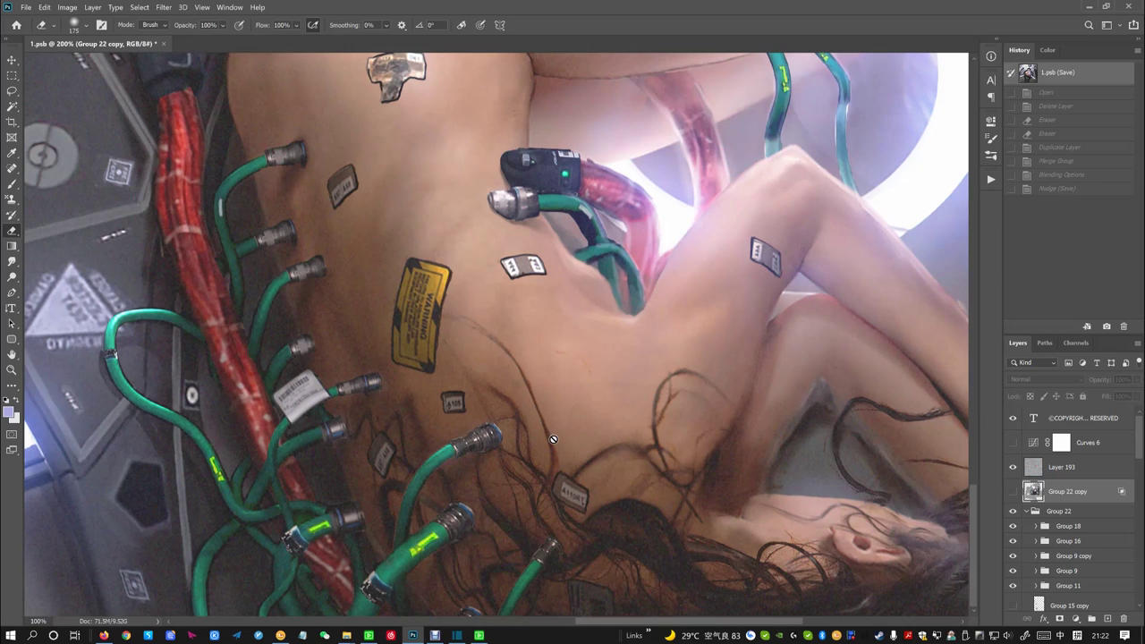
pyautogui.hotkey('ctrl', '-')
pyautogui.hotkey('ctrl', '+')
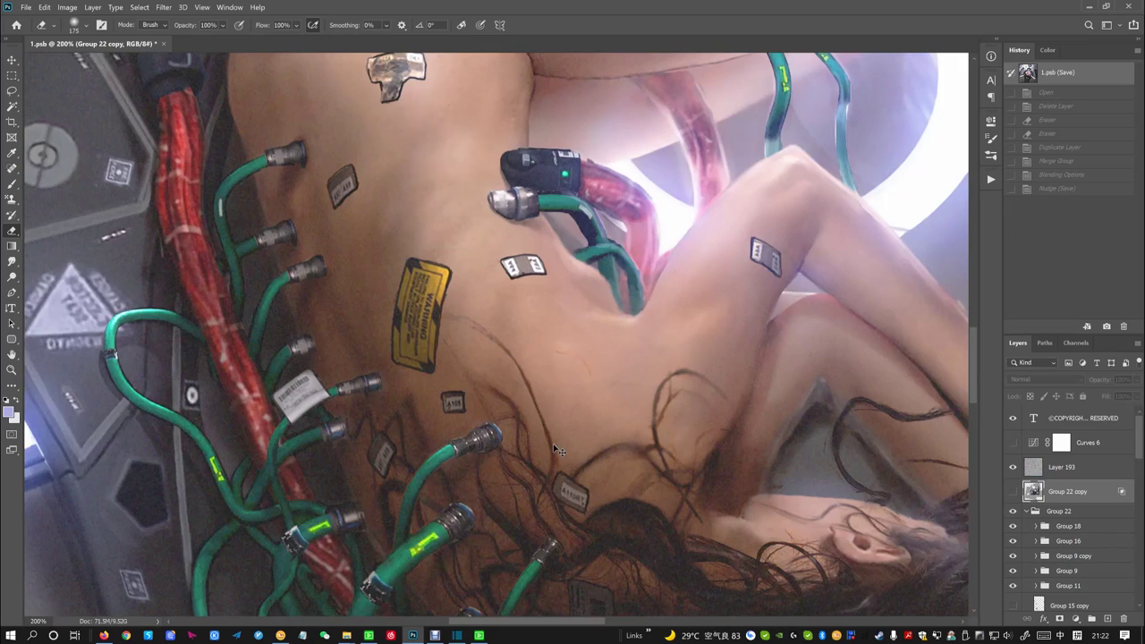
pyautogui.hotkey('ctrl', '-')
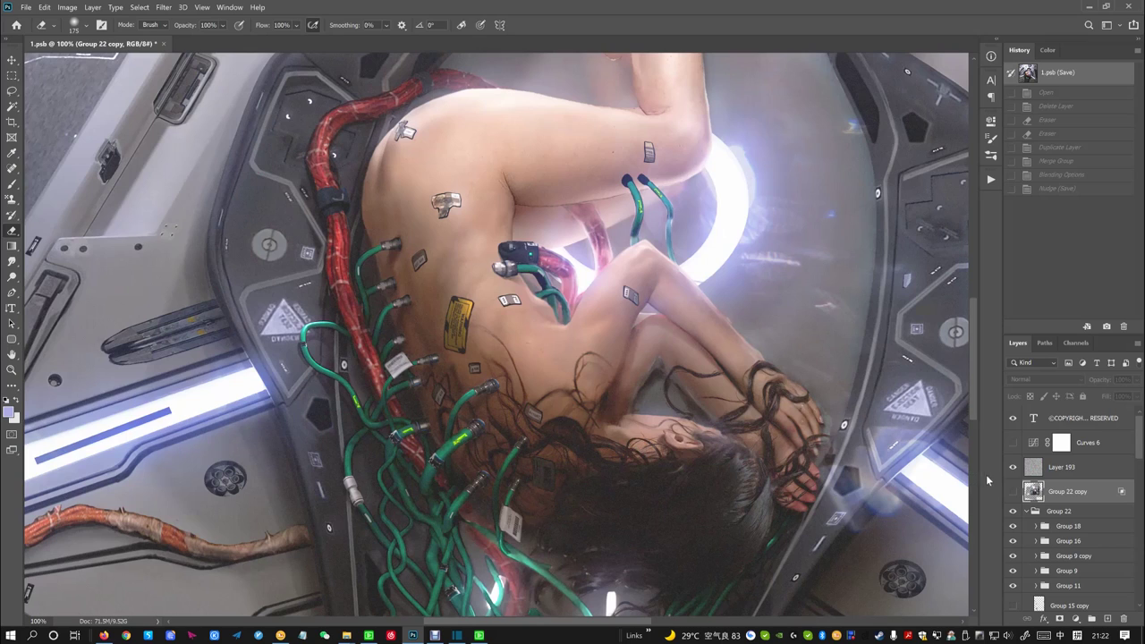
pyautogui.click(1014, 467)
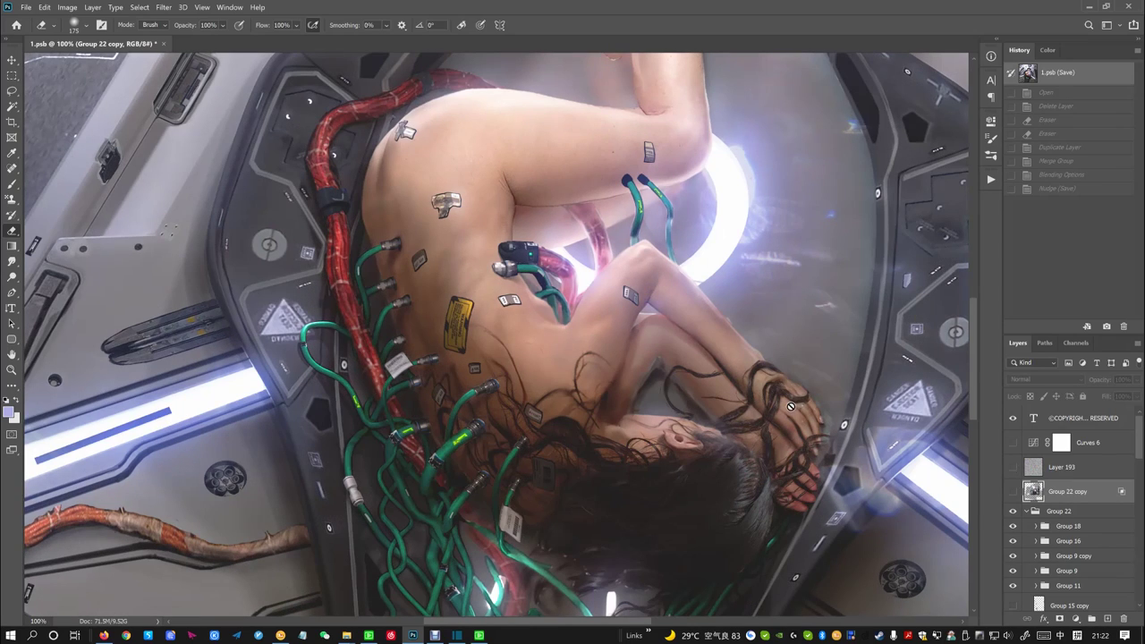
# Step: Select Group 22 in the layer stack, below the hidden Group 22 copy, and examine the figure and pod at up to 66.7% zoom
pyautogui.hotkey('ctrl', '+')
pyautogui.hotkey('ctrl', '-')
pyautogui.scroll(-2, 1059, 481)
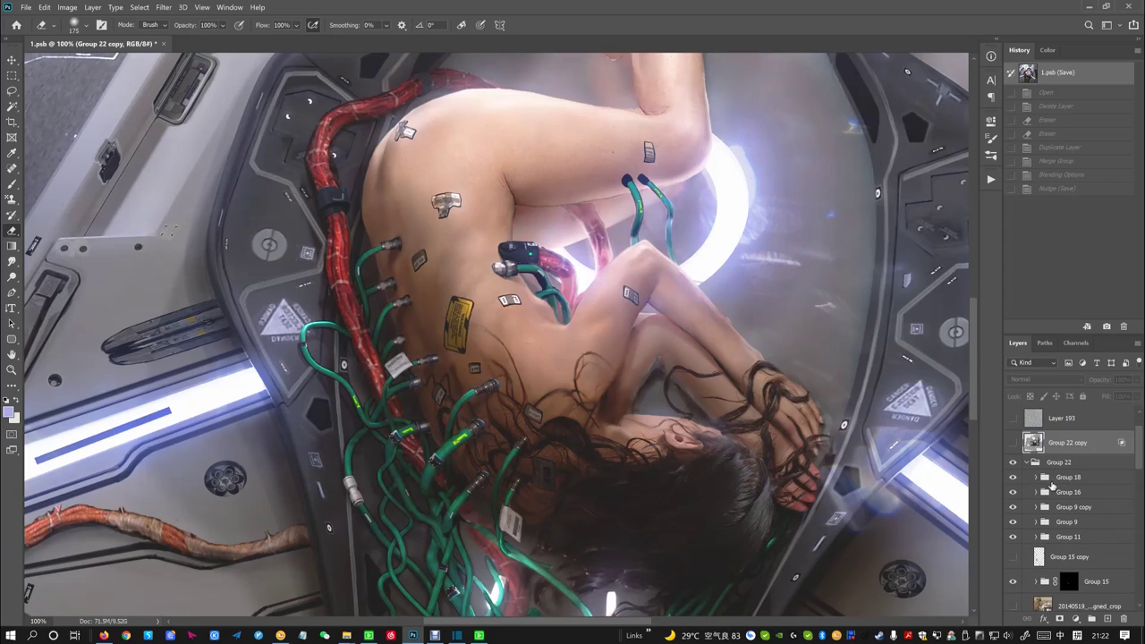
pyautogui.hotkey('ctrl', '-')
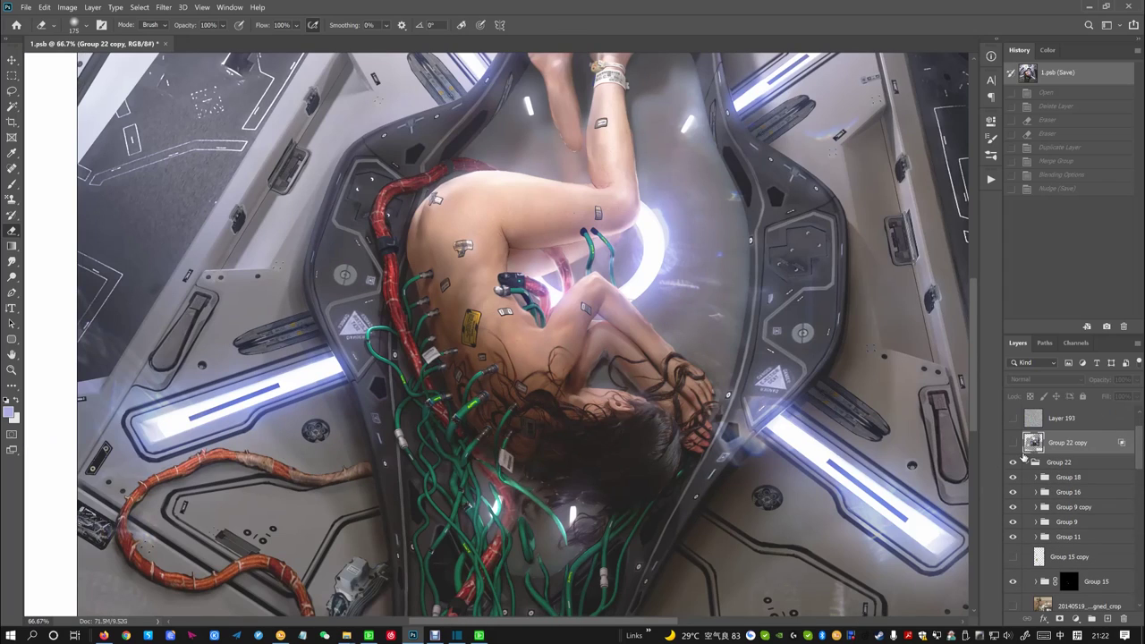
pyautogui.scroll(-1, 1024, 454)
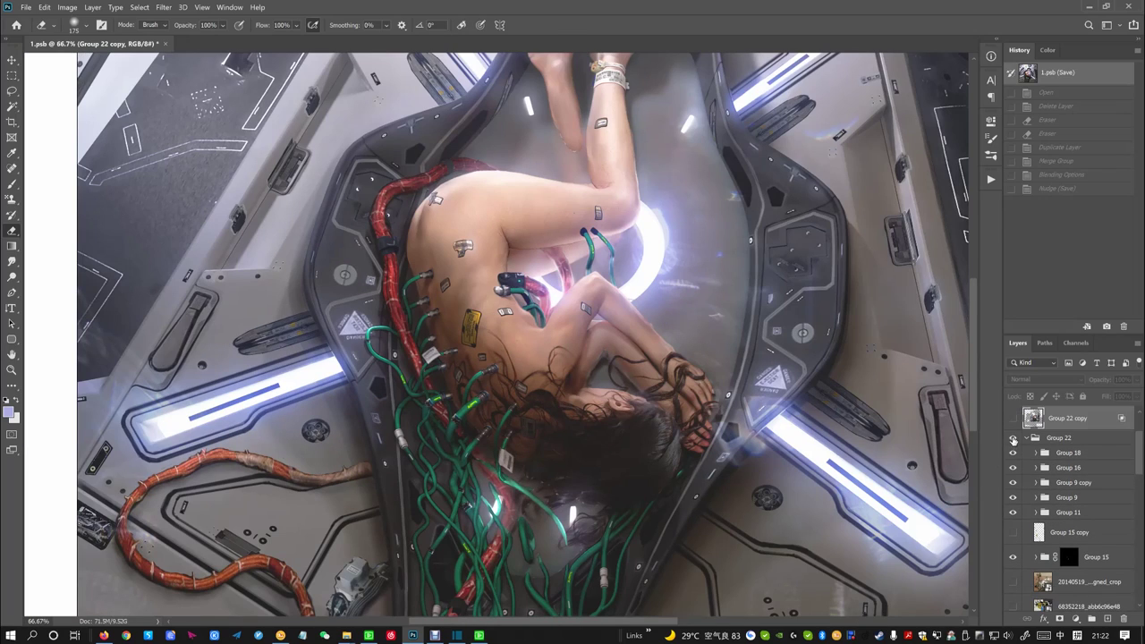
pyautogui.hotkey('ctrl', '-')
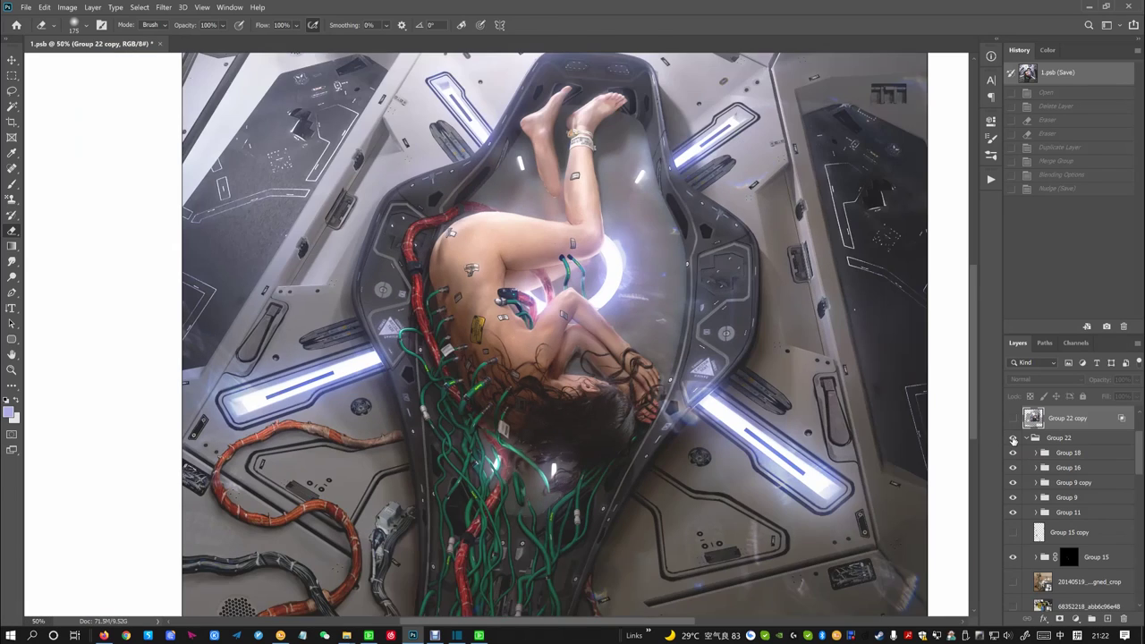
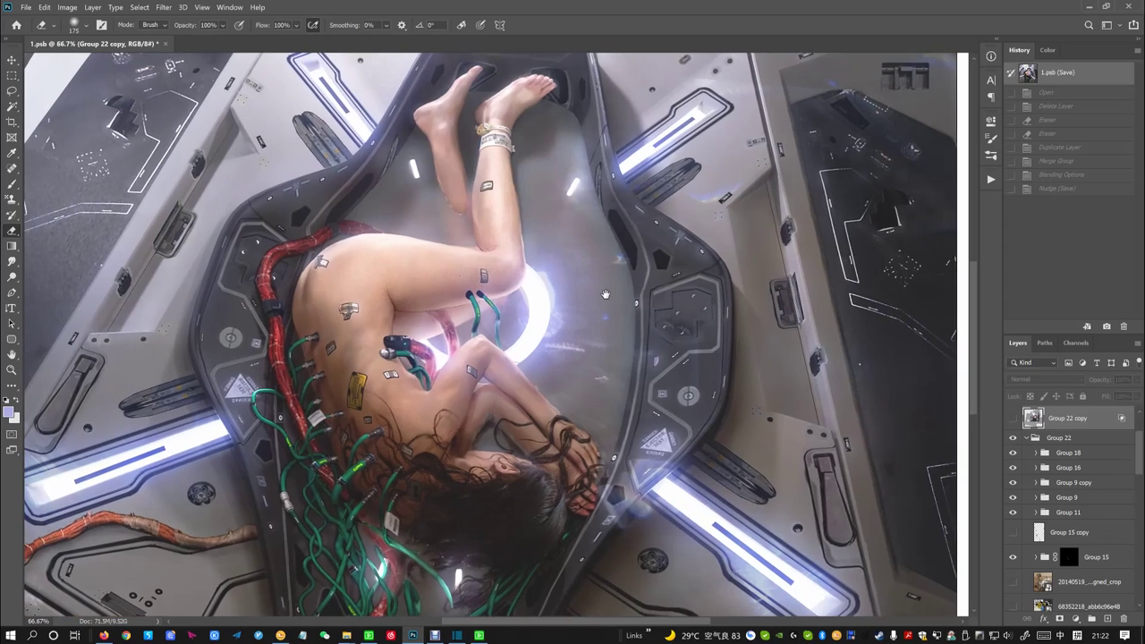
pyautogui.click(1040, 440)
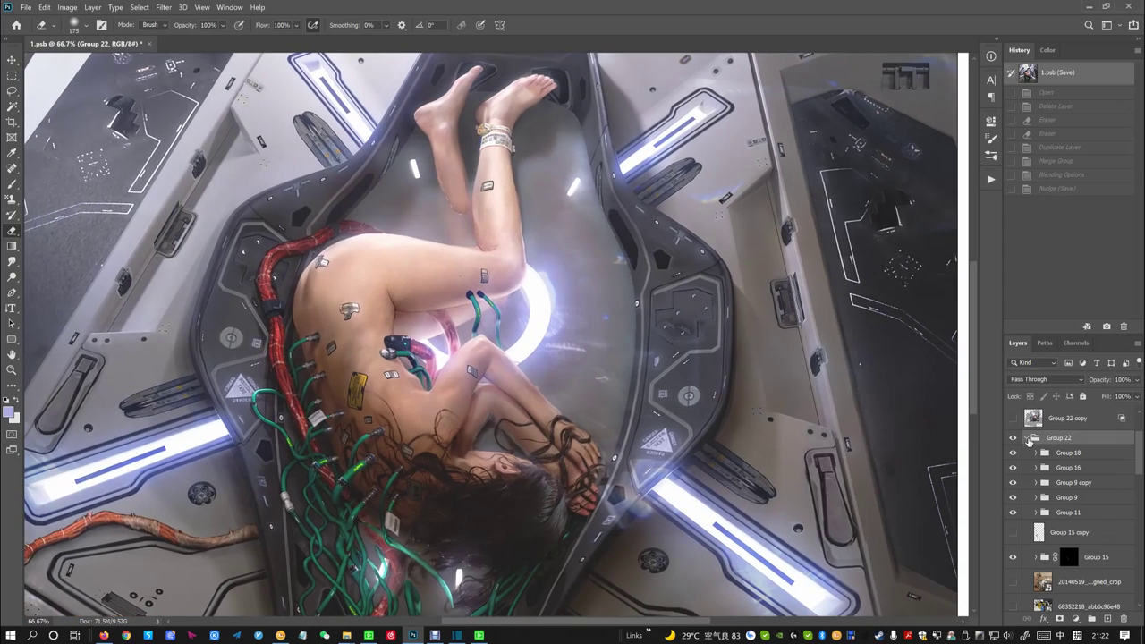
pyautogui.click(1036, 438)
pyautogui.click(1033, 511)
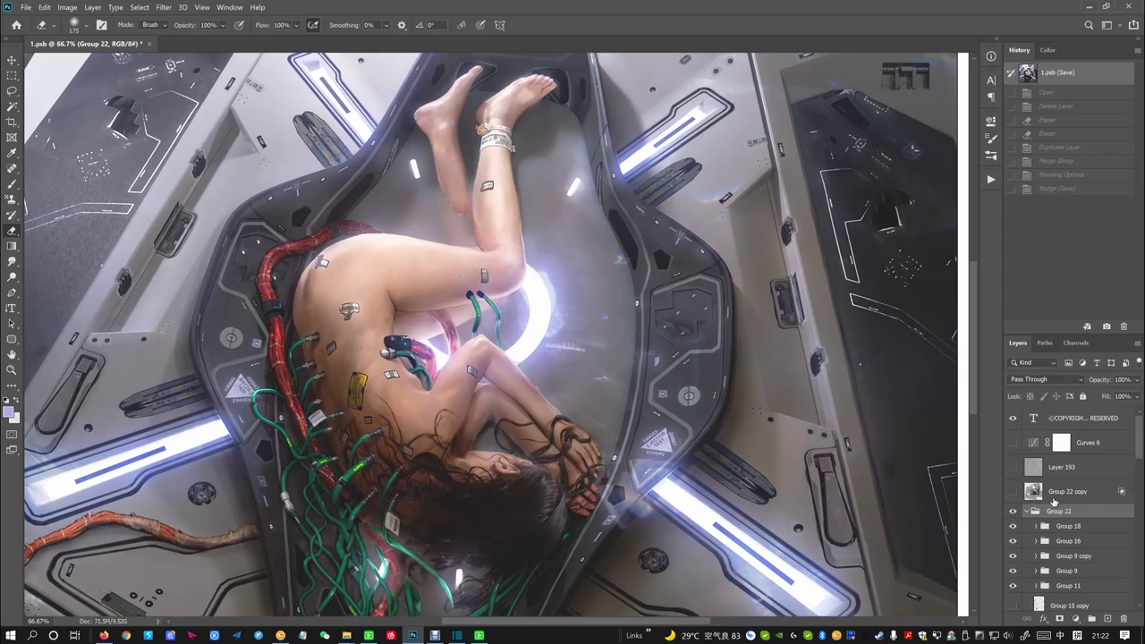
# Step: Expand Group 18 and toggle its visibility to compare the glow and lighting effects across the whole artwork
pyautogui.scroll(-2, 1046, 483)
pyautogui.click(1036, 429)
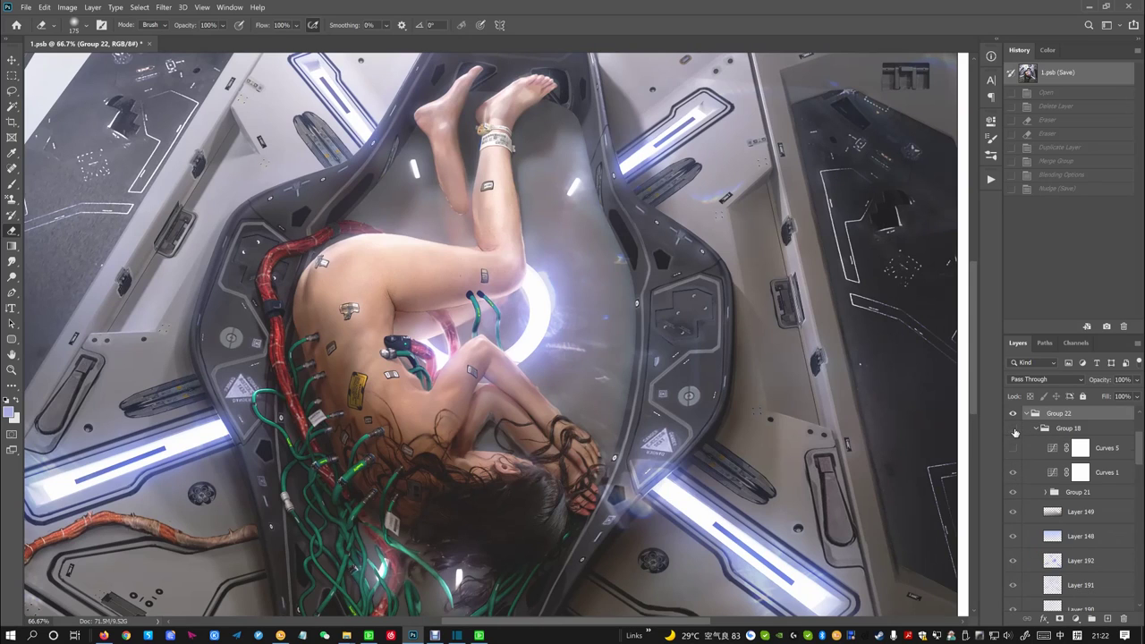
pyautogui.click(1014, 429)
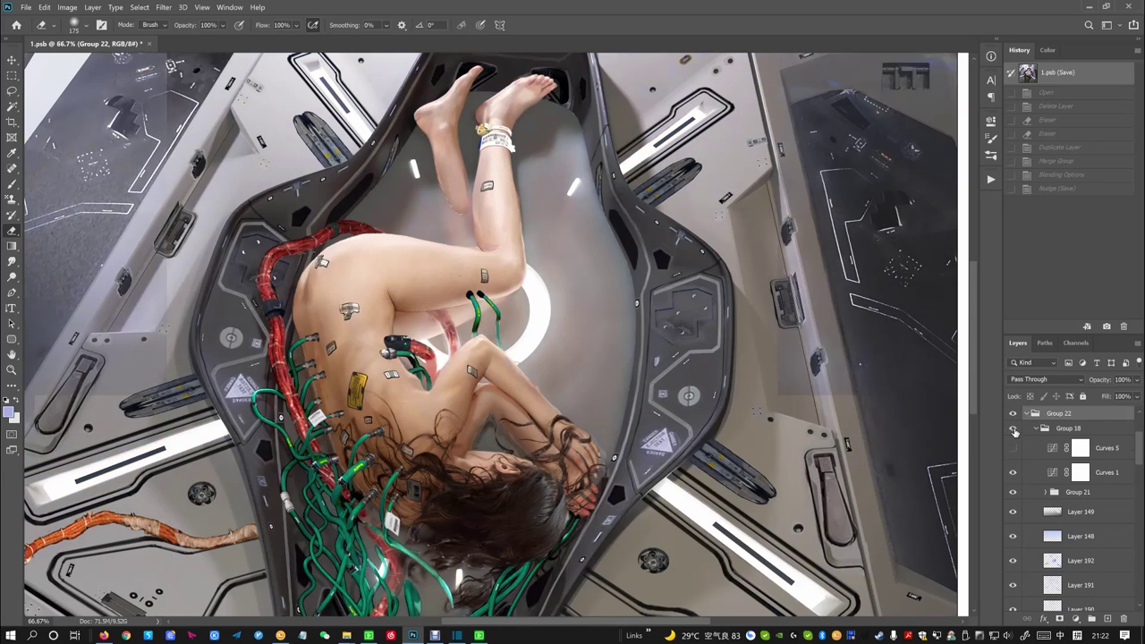
pyautogui.click(1014, 430)
pyautogui.hotkey('ctrl', '-')
pyautogui.hotkey('ctrl', '-')
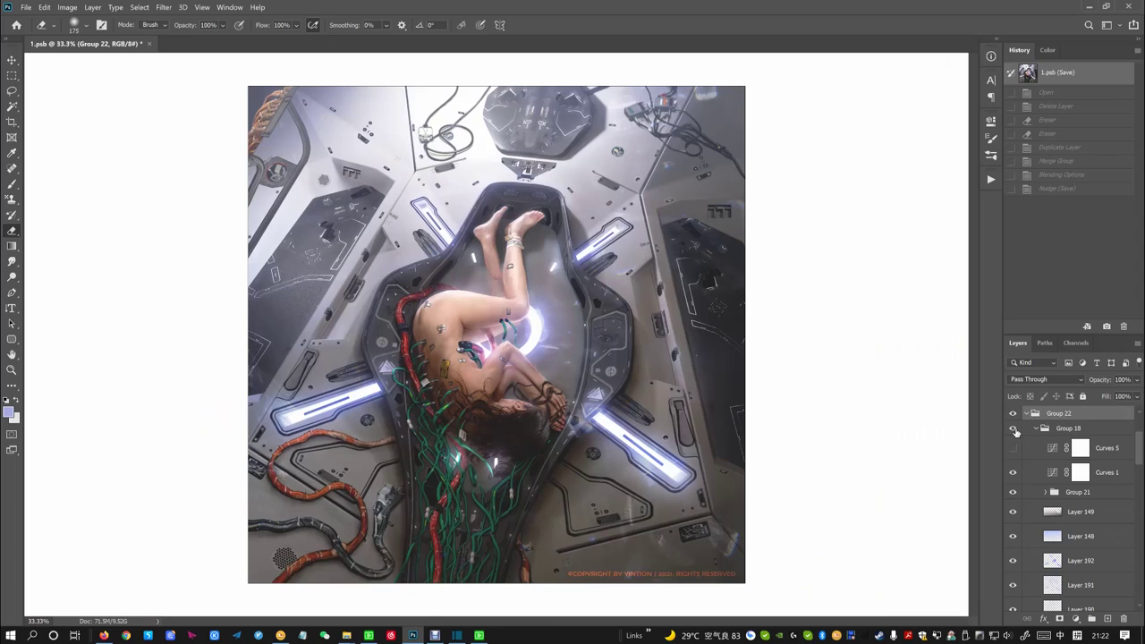
# Step: Select Curves 1 in Group 18, and toggle Layer 148 and Layer 149 in turn to compare their effect on the scene
pyautogui.click(1054, 474)
pyautogui.scroll(-2, 1054, 469)
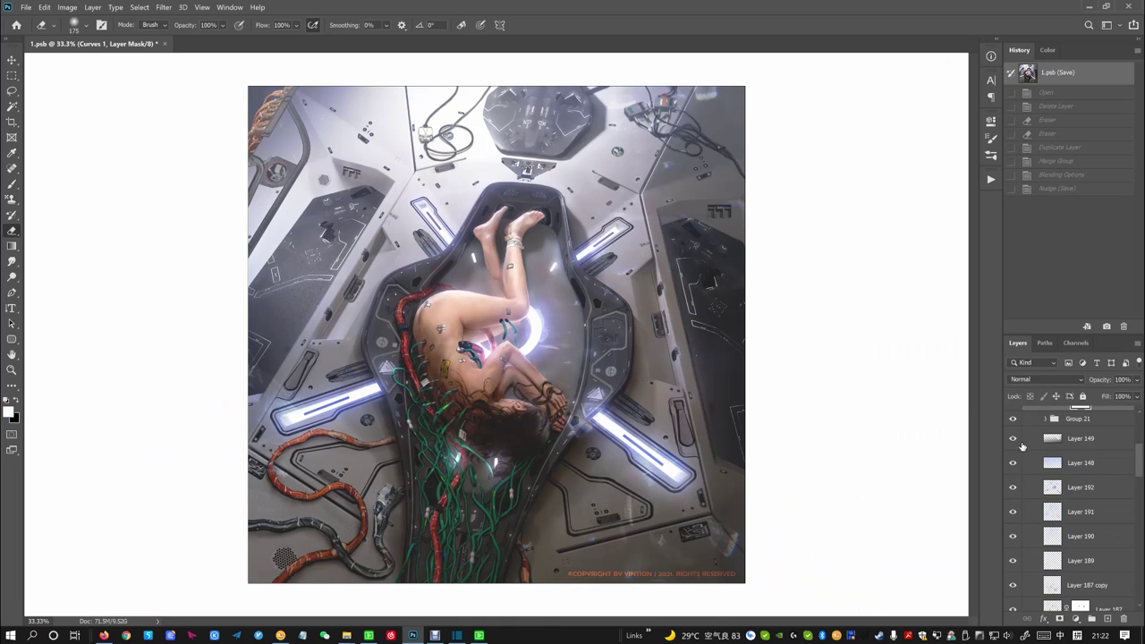
pyautogui.click(1013, 463)
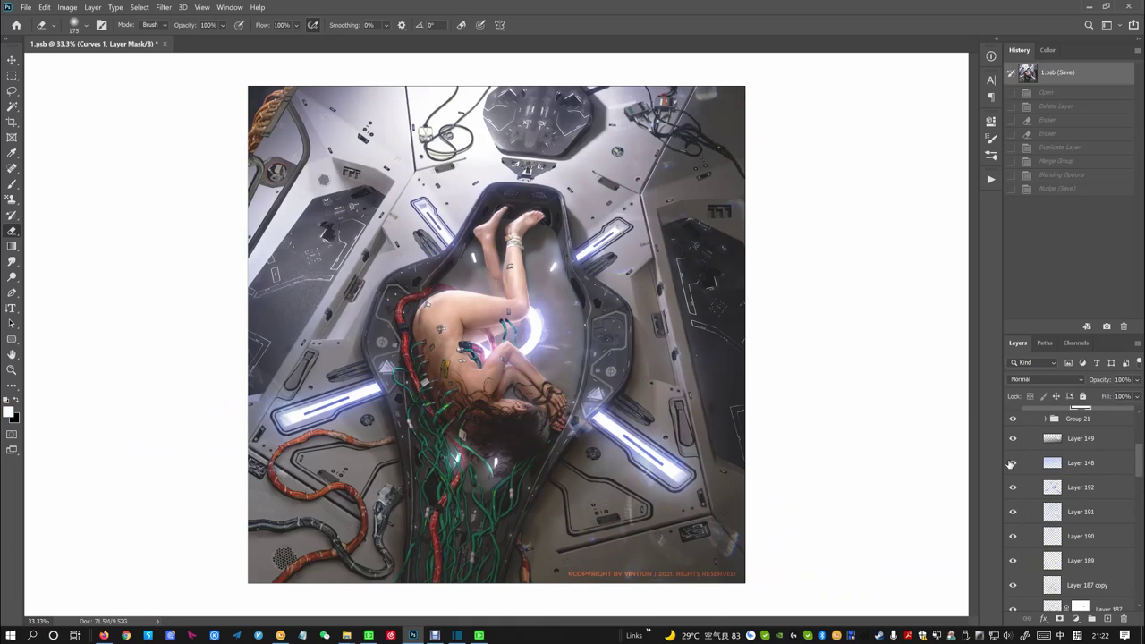
pyautogui.click(1013, 463)
pyautogui.click(1013, 440)
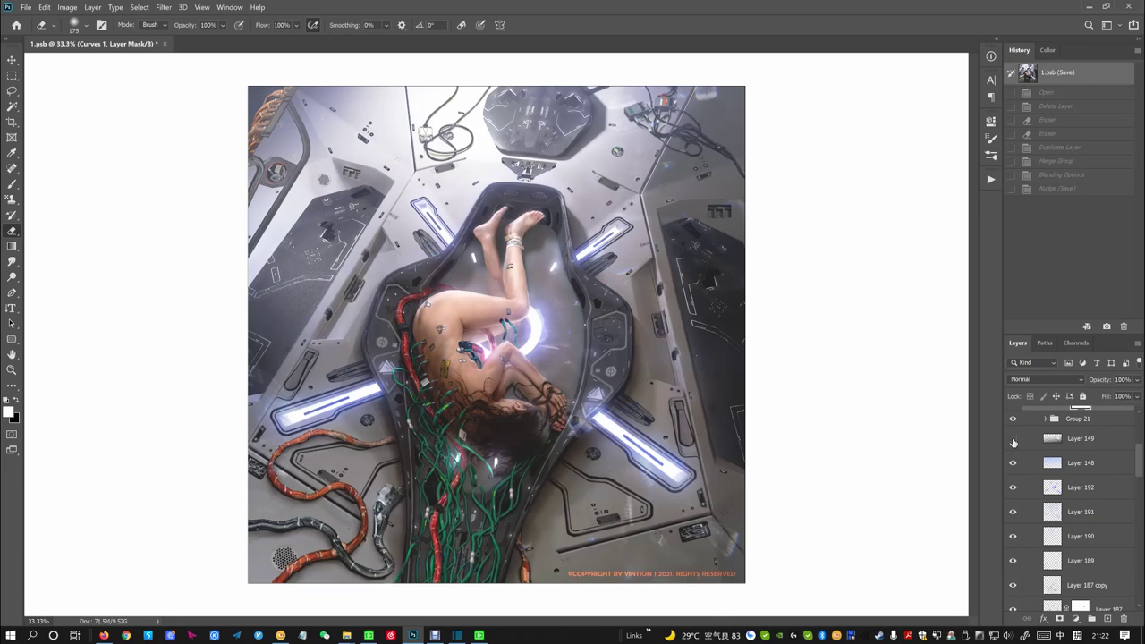
pyautogui.click(1013, 440)
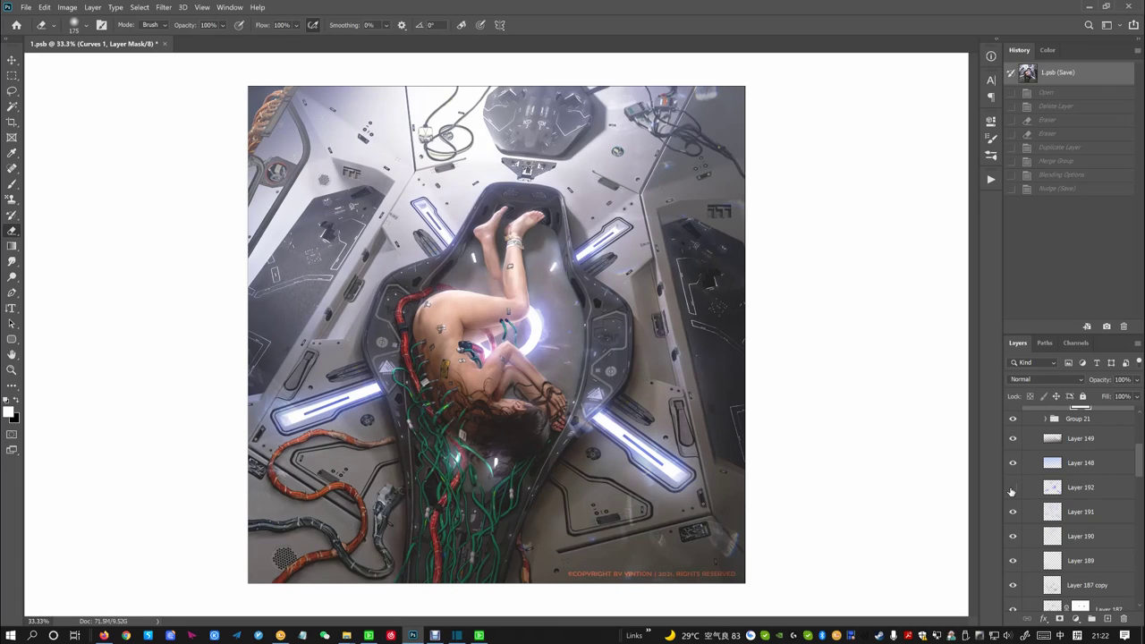
# Step: Toggle Layer 192, Layer 190 and Layer 187 in turn to compare the glow around the ring light and the remaining effects
pyautogui.click(1013, 488)
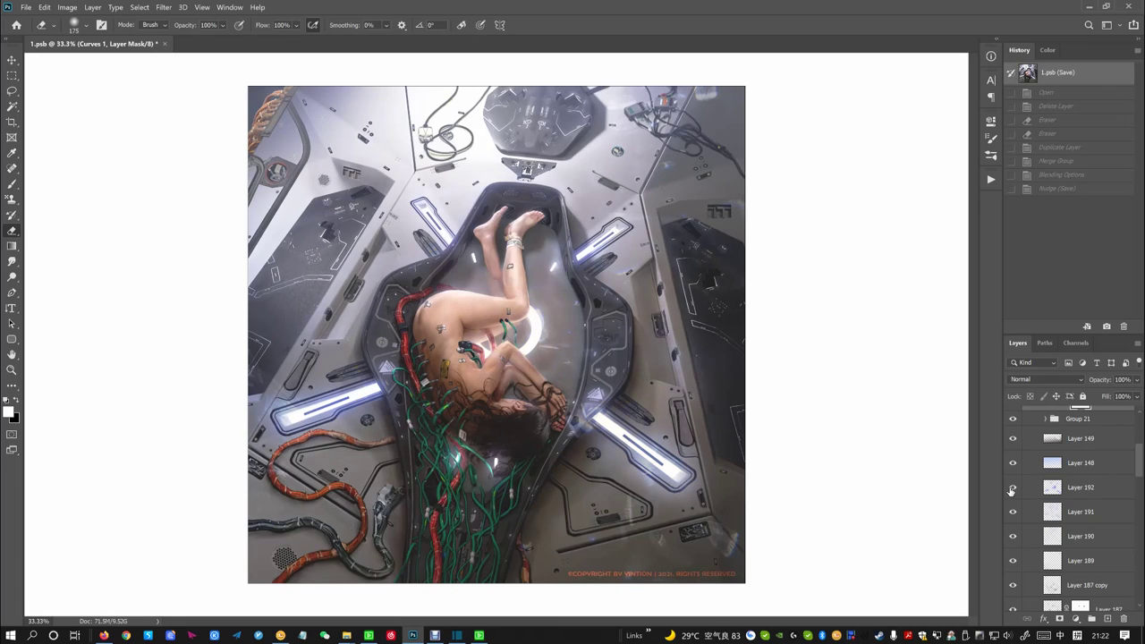
pyautogui.click(1014, 537)
pyautogui.click(1014, 537)
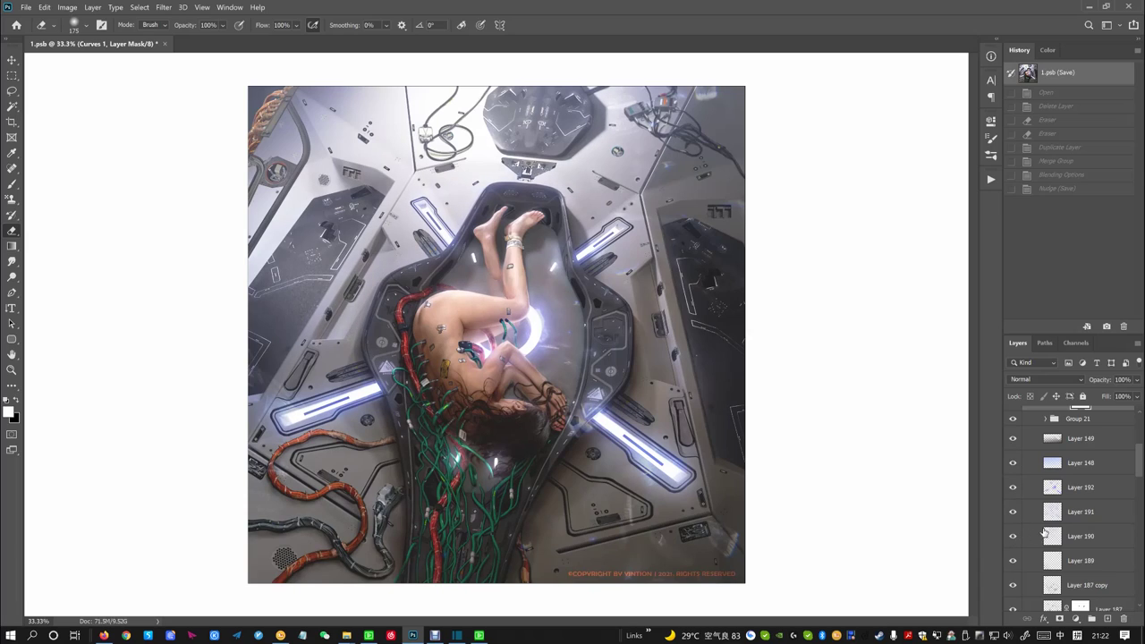
pyautogui.scroll(-3, 1037, 533)
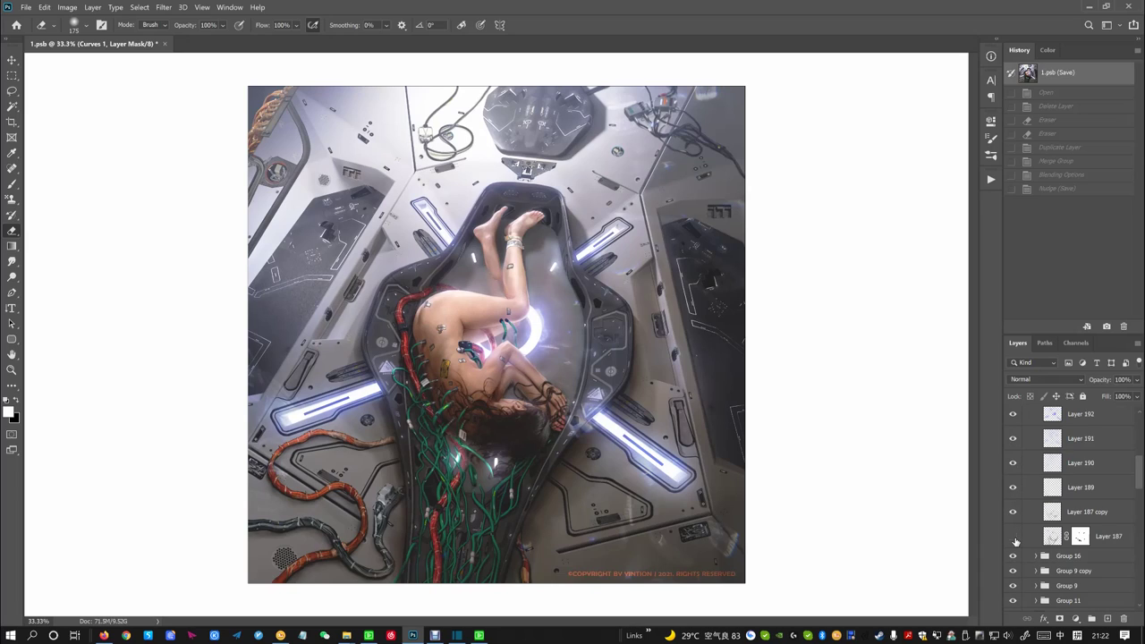
pyautogui.click(1014, 537)
pyautogui.click(1014, 537)
# Step: Collapse and hide Group 18, then select Group 16 and toggle its visibility, leaving it shown
pyautogui.scroll(5, 1043, 501)
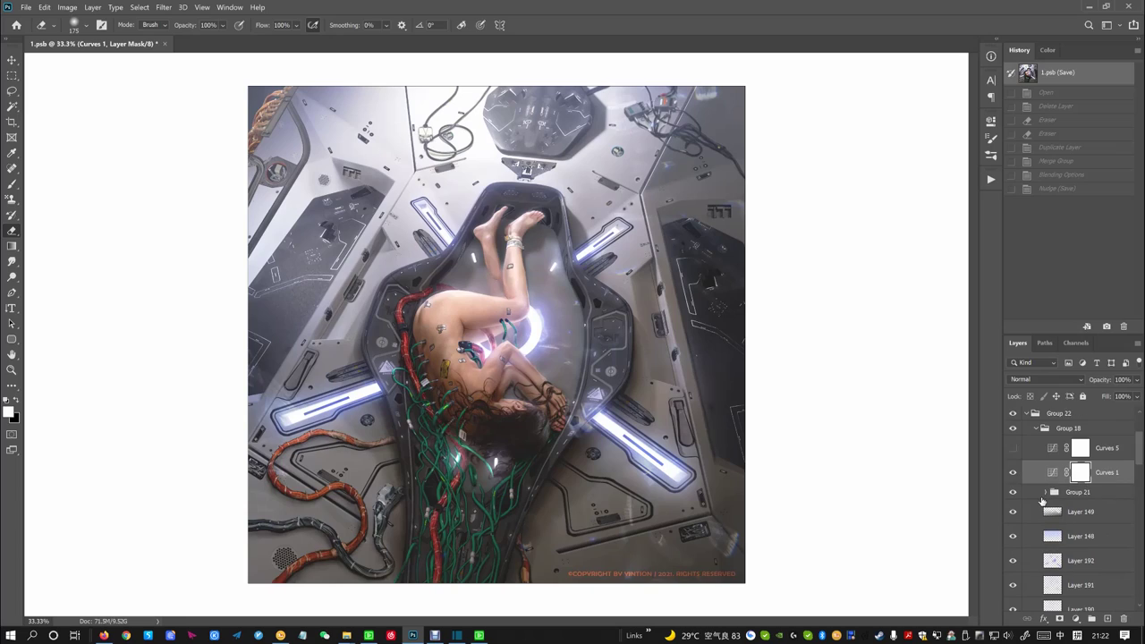
pyautogui.click(1037, 430)
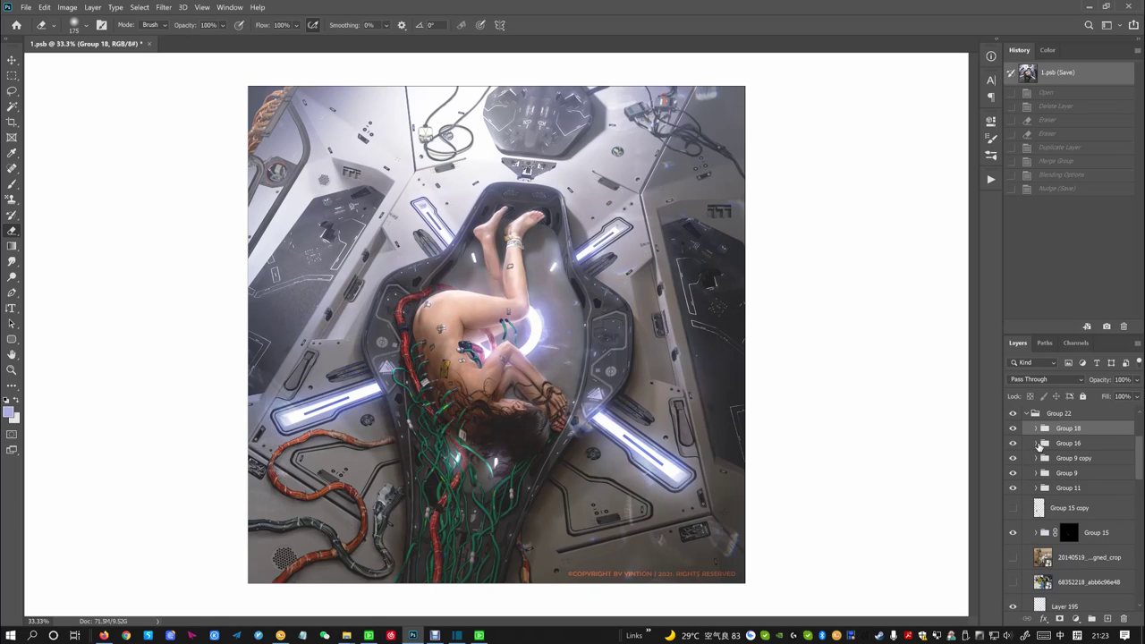
pyautogui.click(1041, 445)
pyautogui.click(1014, 445)
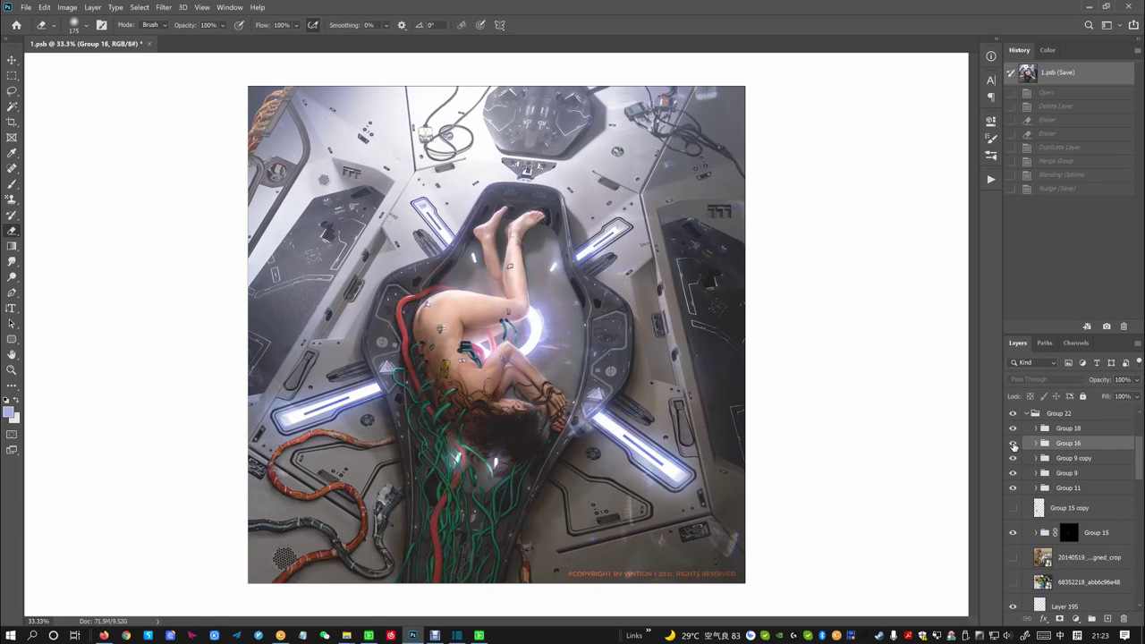
pyautogui.click(1014, 428)
pyautogui.click(1013, 445)
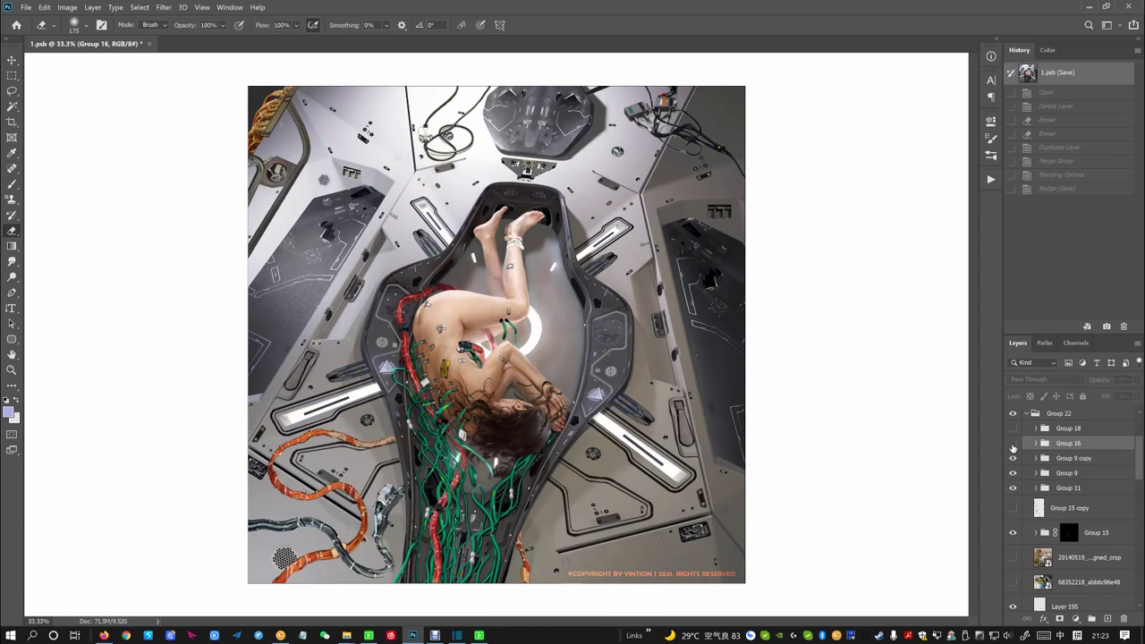
pyautogui.click(1014, 444)
# Step: Examine the cables, connectors and skin labels on the figure's back at up to 100% zoom without Group 18
pyautogui.hotkey('ctrl', '+')
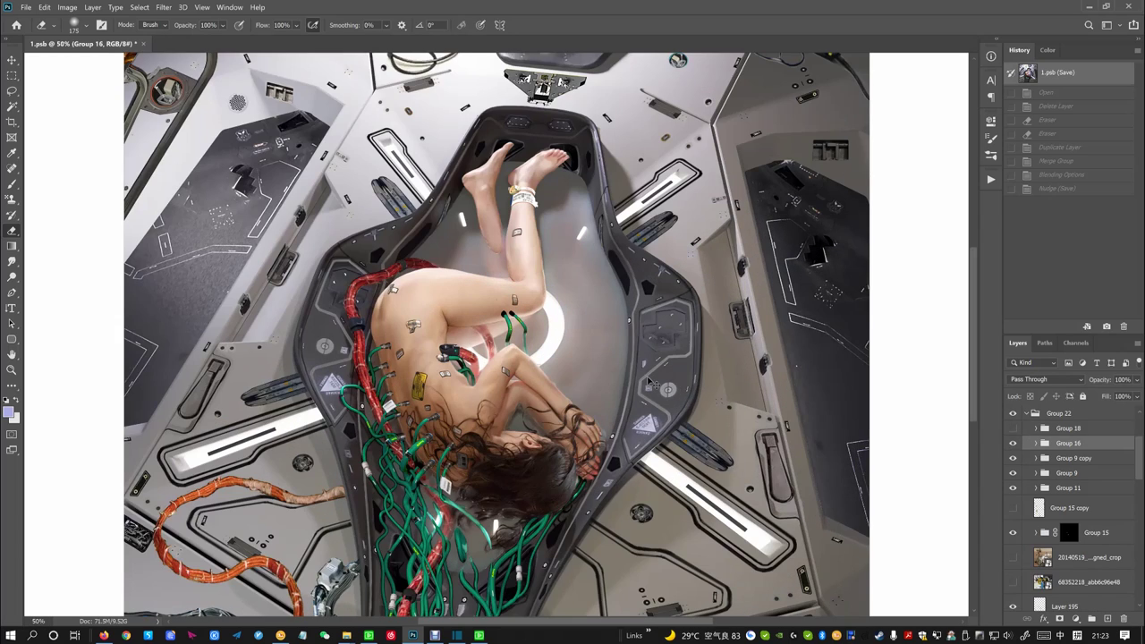
pyautogui.hotkey('ctrl', '+')
pyautogui.moveTo(506, 379); pyautogui.dragTo(625, 311)
pyautogui.hotkey('ctrl', '+')
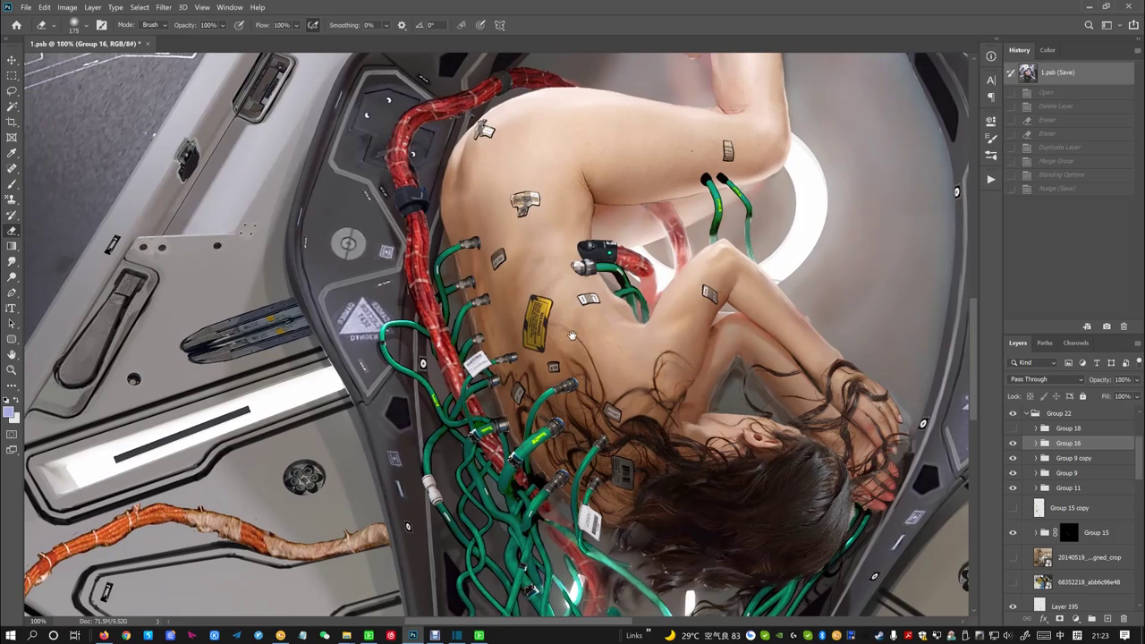
pyautogui.moveTo(573, 335); pyautogui.dragTo(562, 359)
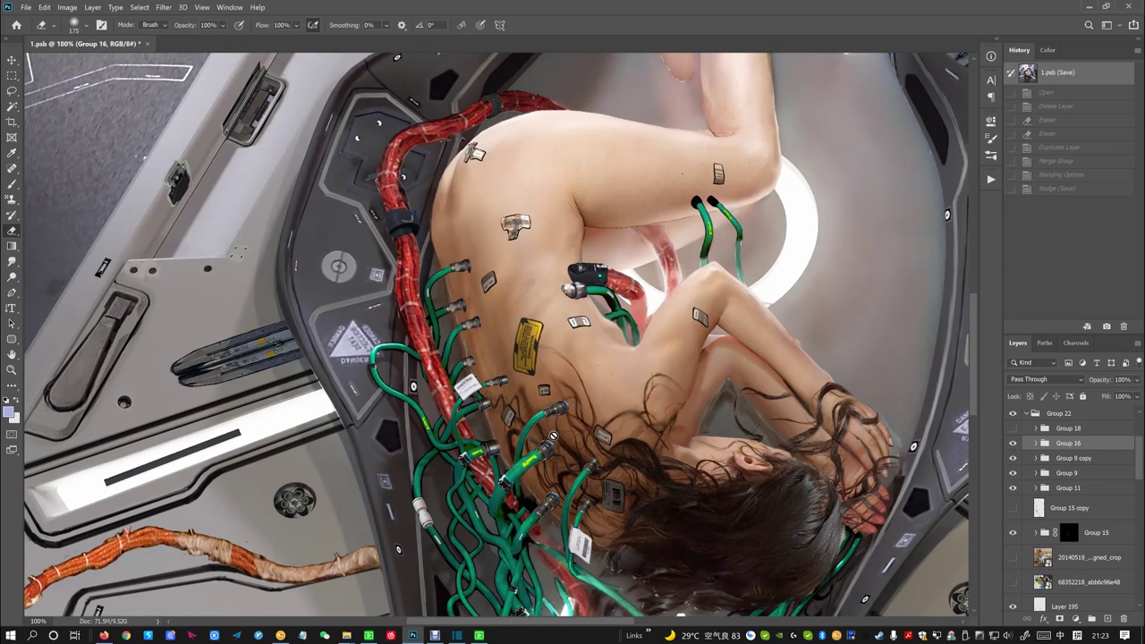
pyautogui.hotkey('ctrl', '-')
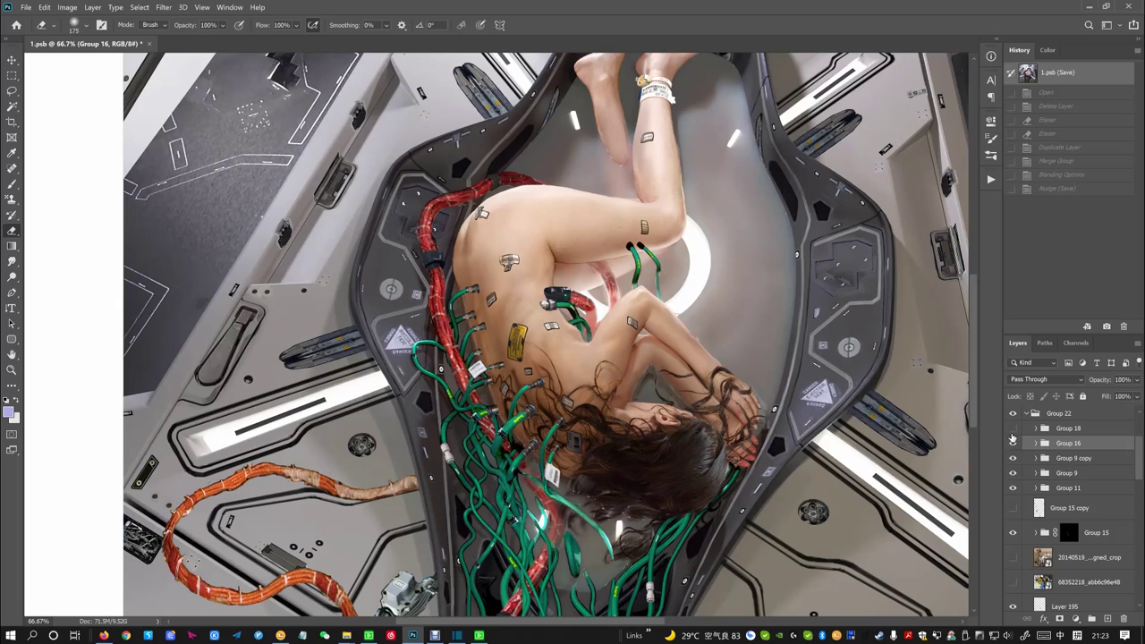
# Step: Toggle Group 16 repeatedly to compare the detailed cables, connectors and ankle bracelets with the plain versions at 66.7% zoom
pyautogui.click(1014, 443)
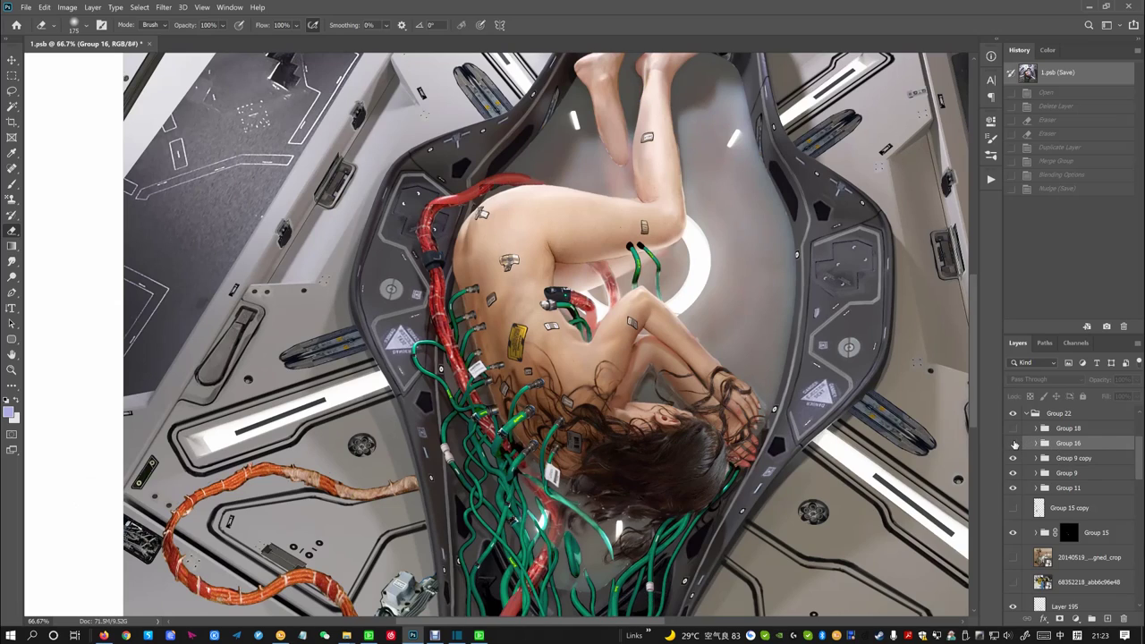
pyautogui.click(1014, 443)
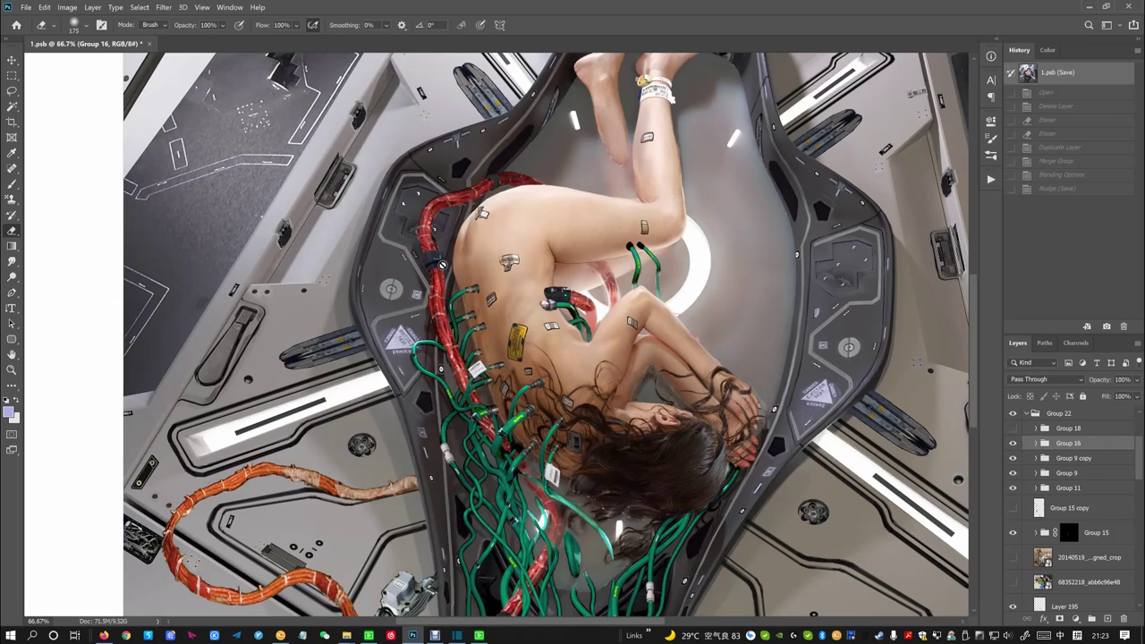
pyautogui.click(1013, 443)
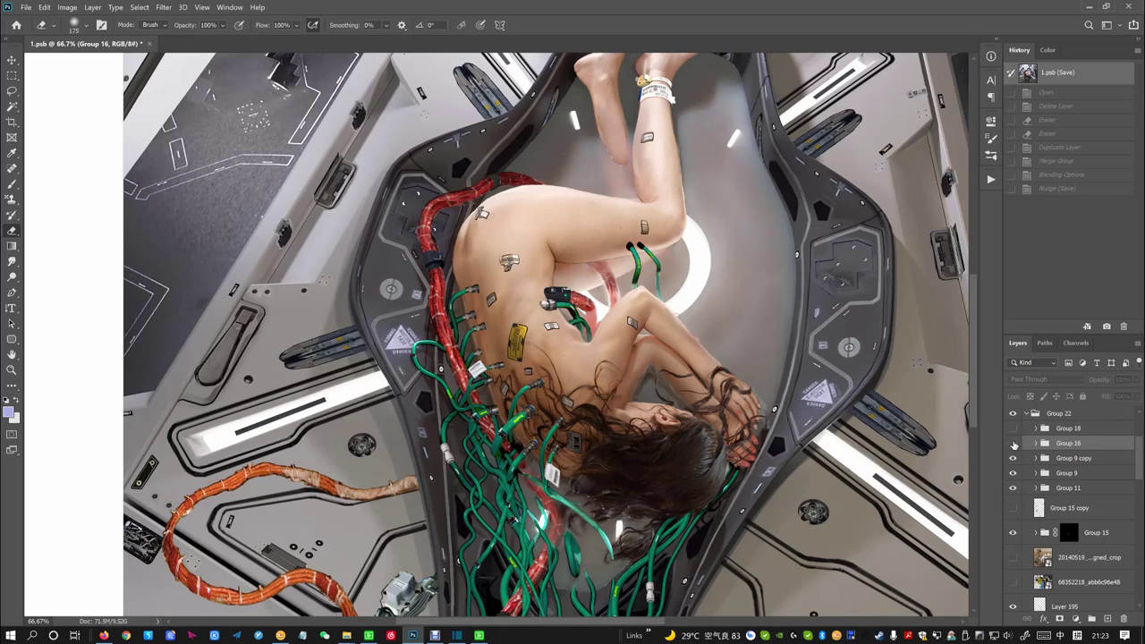
pyautogui.click(1013, 443)
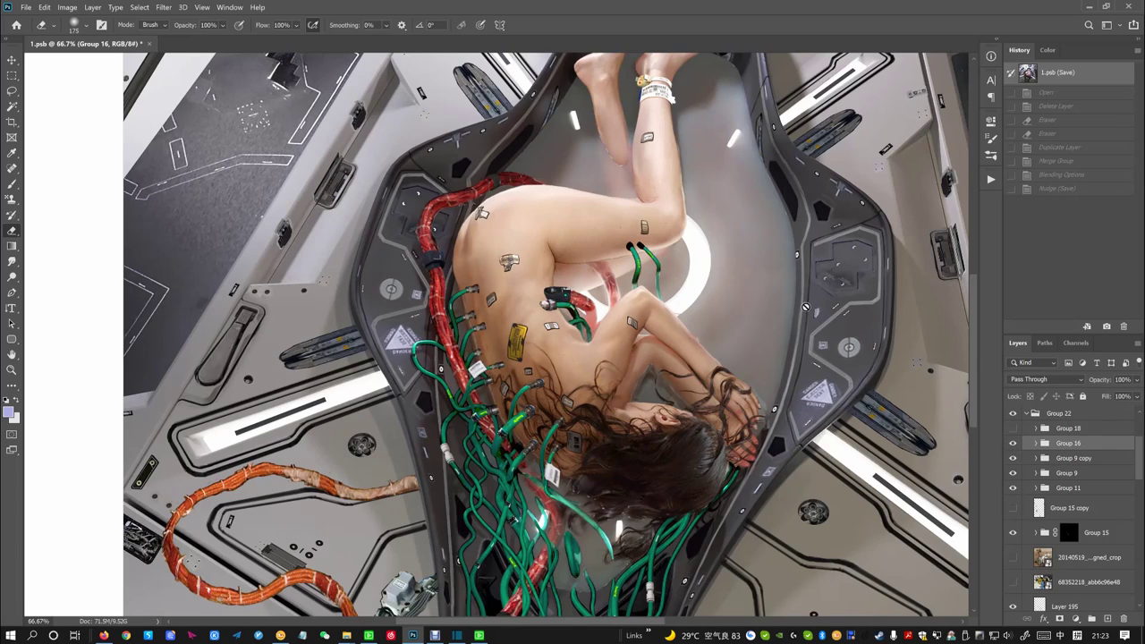
pyautogui.click(1013, 443)
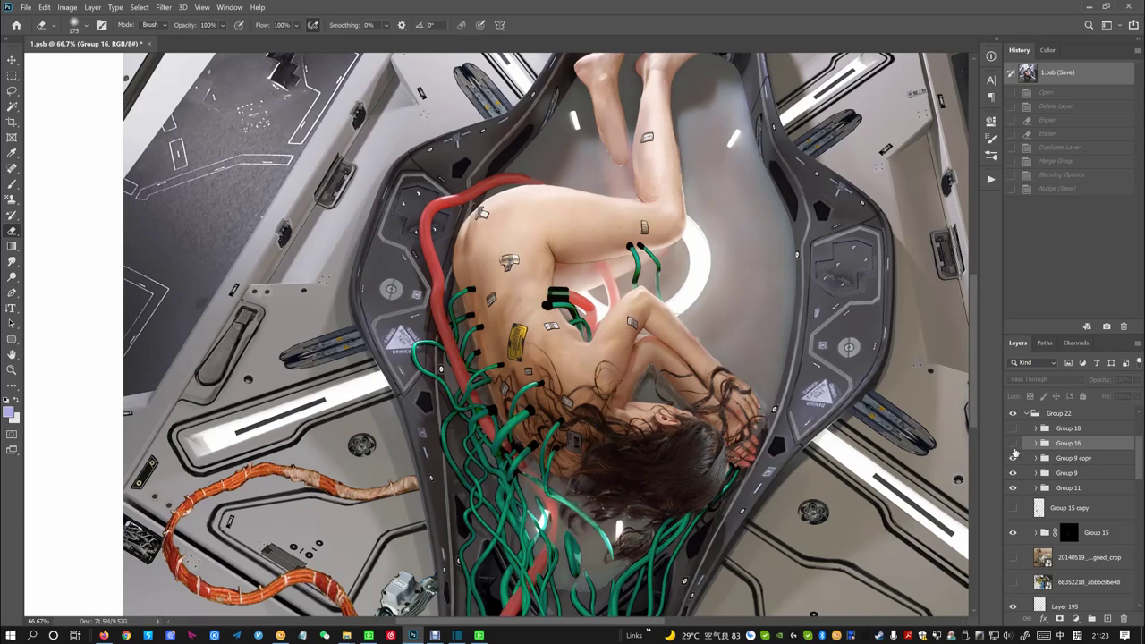
pyautogui.click(1013, 444)
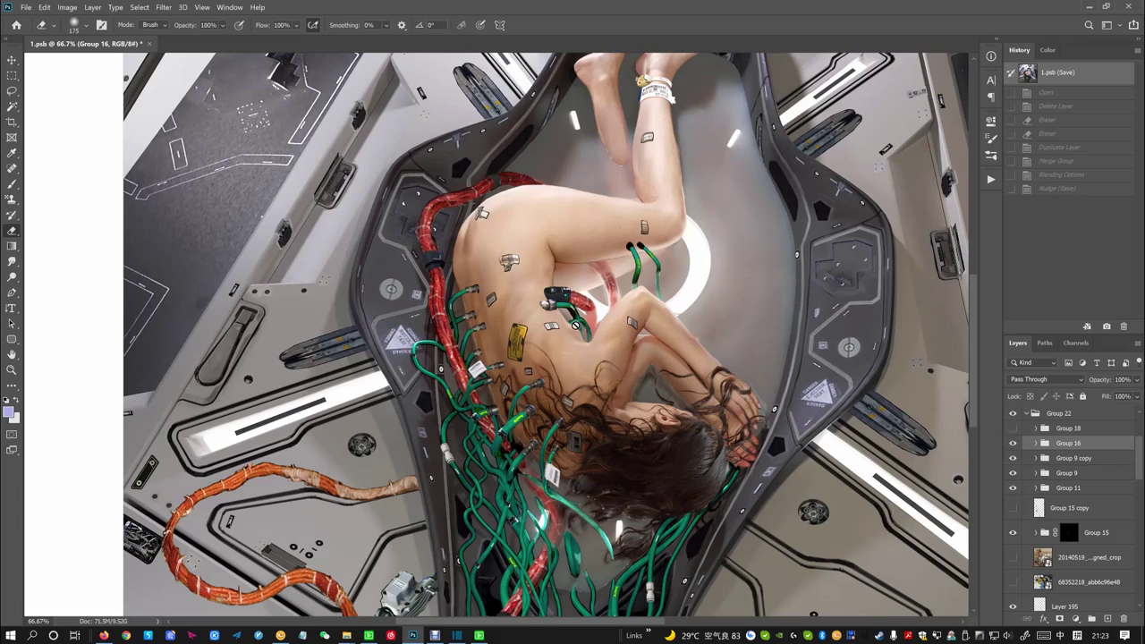
# Step: Hide Group 16 to view the plain cables at 50% zoom, keeping Group 9 copy visible
pyautogui.hotkey('ctrl', '-')
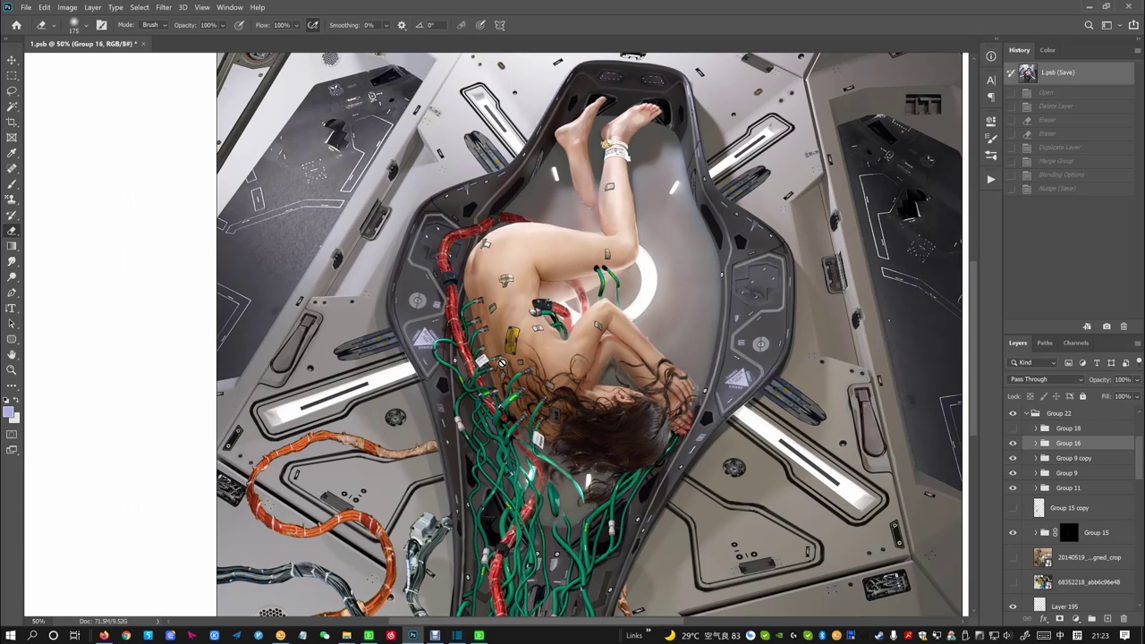
pyautogui.hotkey('ctrl', '+')
pyautogui.hotkey('ctrl', '-')
pyautogui.hotkey('ctrl', '+')
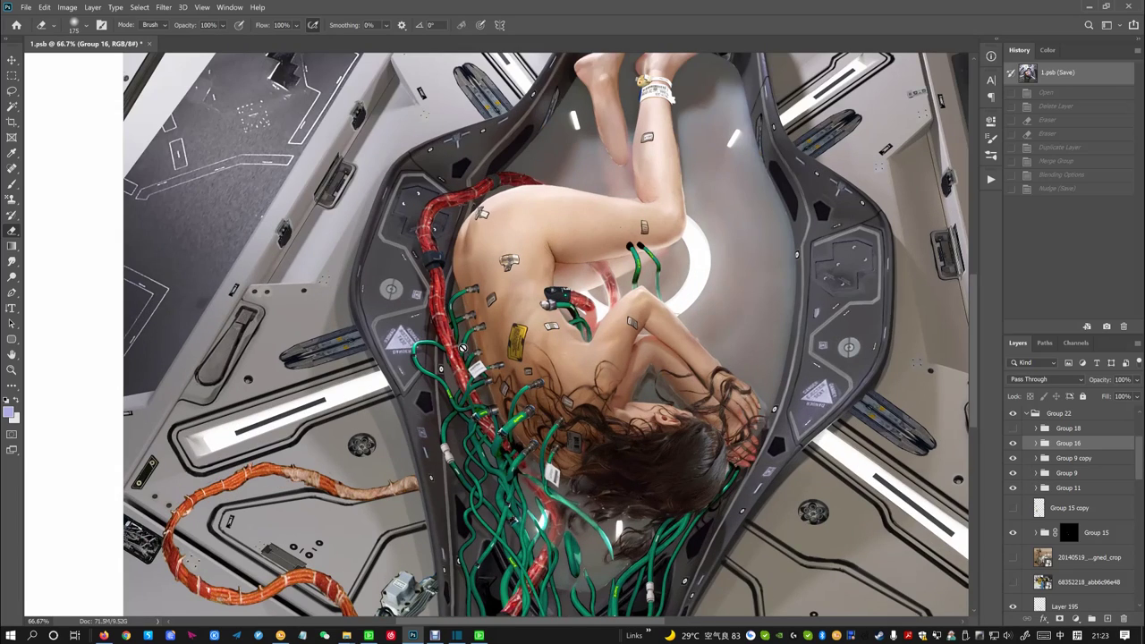
pyautogui.hotkey('ctrl', '-')
pyautogui.click(1013, 443)
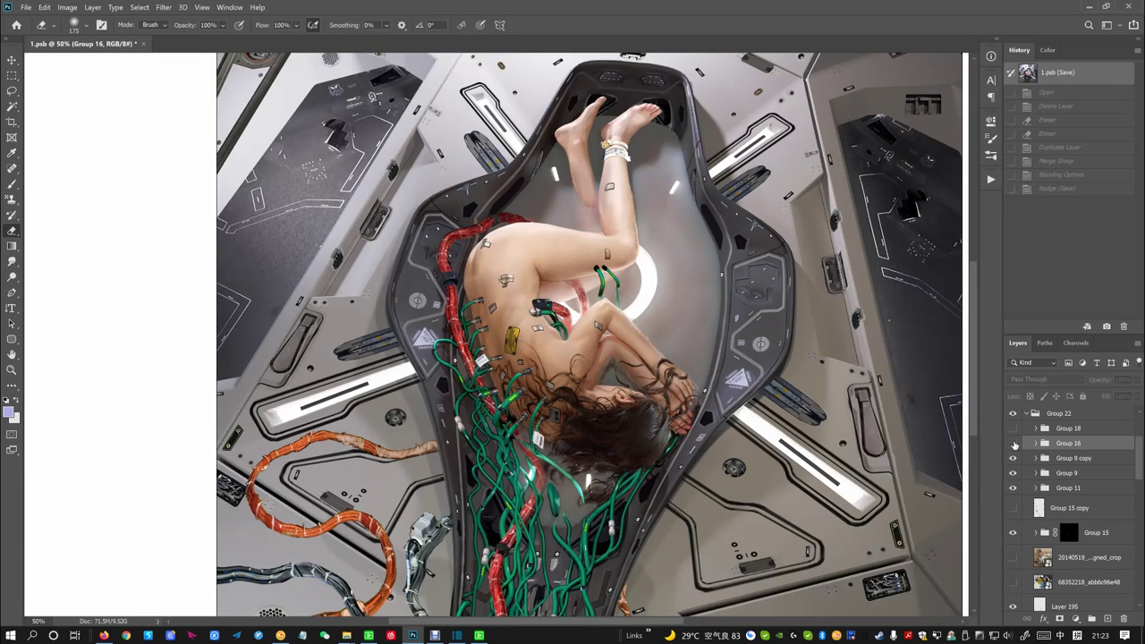
pyautogui.click(1014, 459)
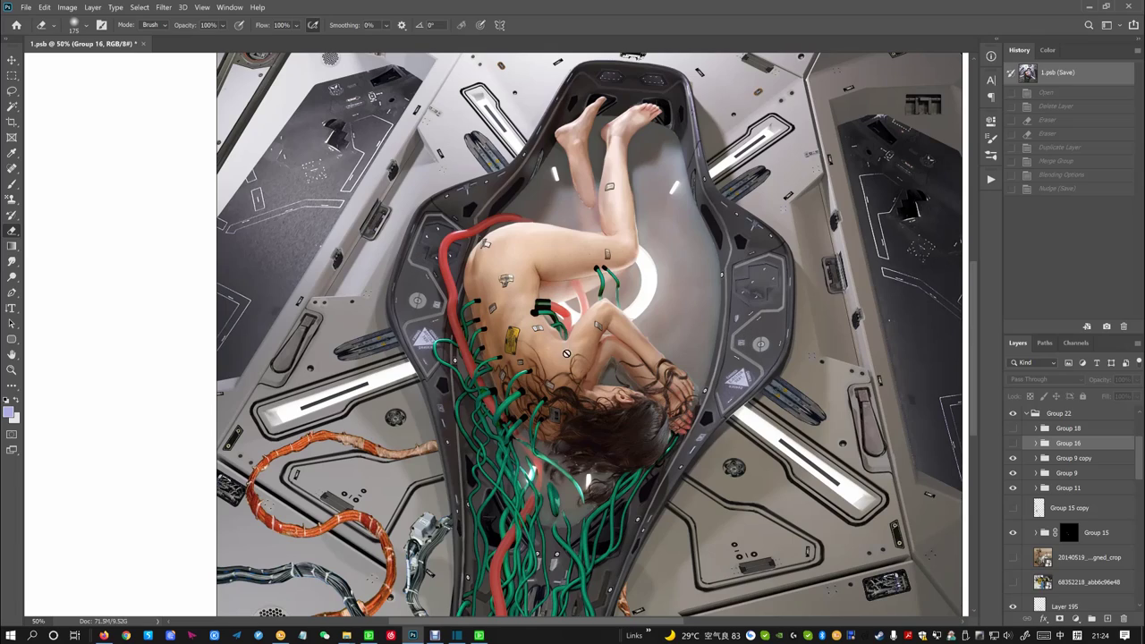
# Step: Select Group 9 copy and toggle its visibility to compare the pod's surface details, leaving it hidden
pyautogui.click(1043, 458)
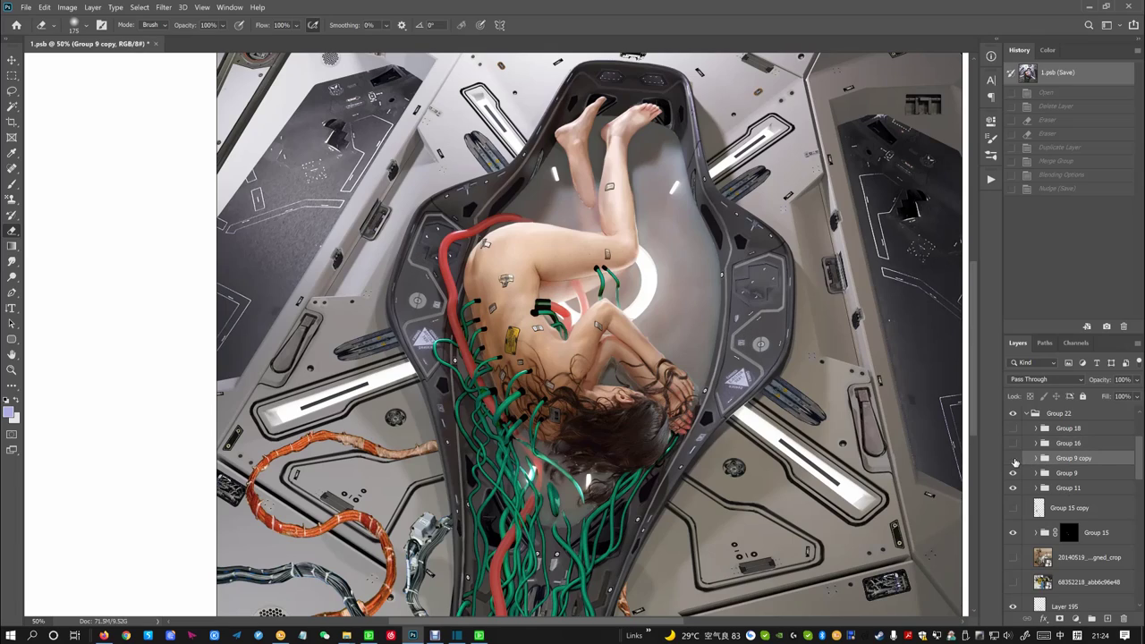
pyautogui.click(1014, 459)
pyautogui.click(1013, 459)
pyautogui.click(1014, 461)
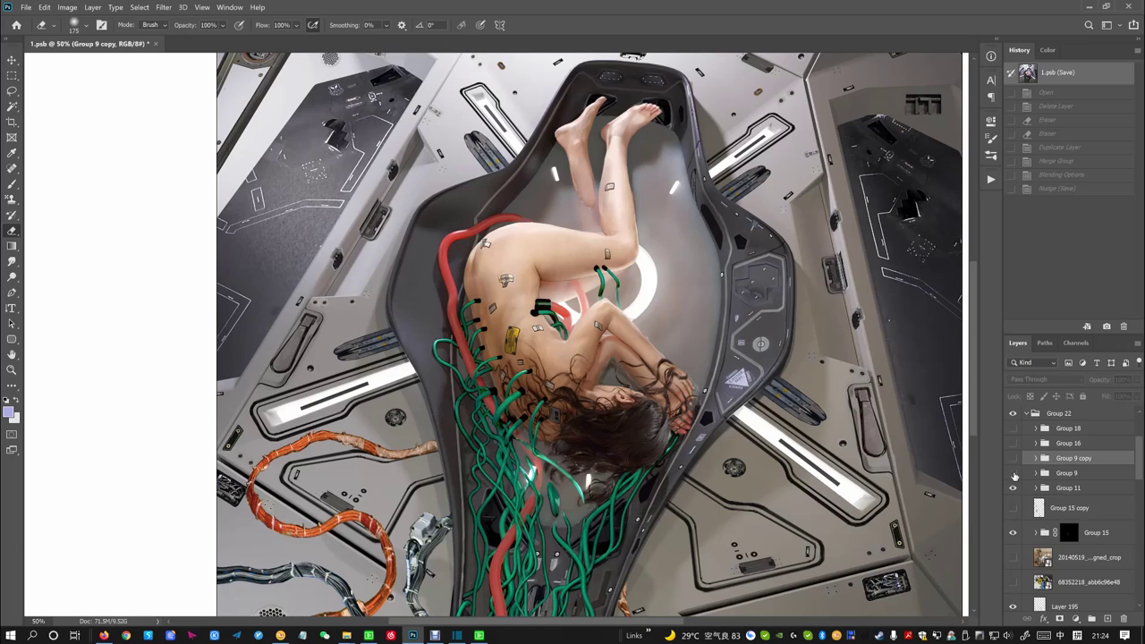
# Step: Select Group 9 and toggle its visibility to compare the remaining pod details, leaving it hidden
pyautogui.click(1014, 473)
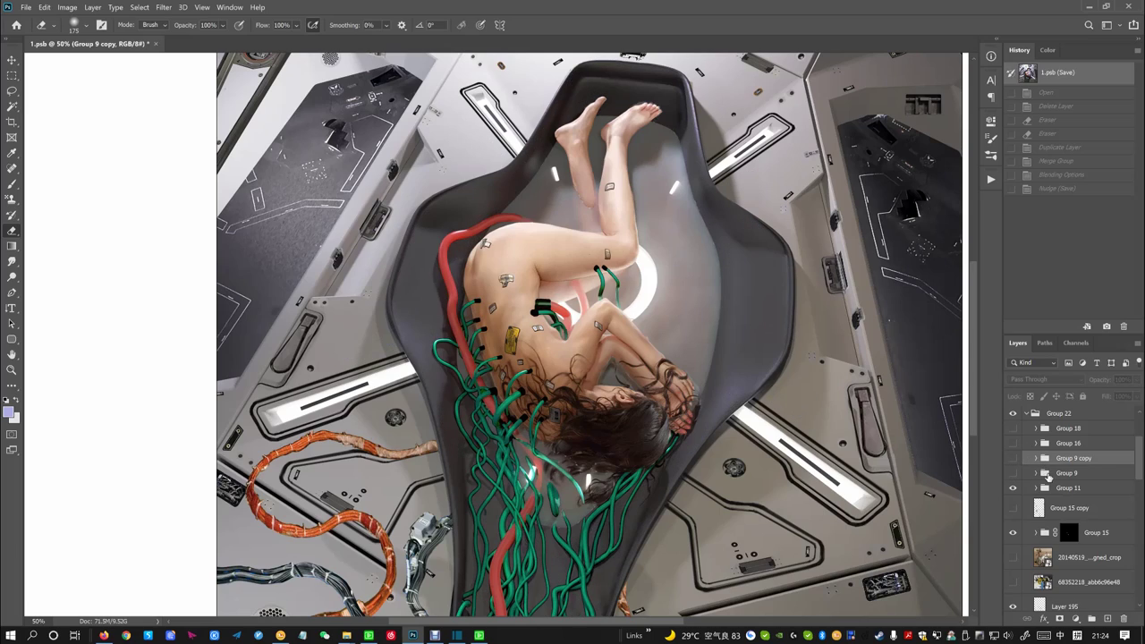
pyautogui.click(1047, 473)
pyautogui.click(1014, 473)
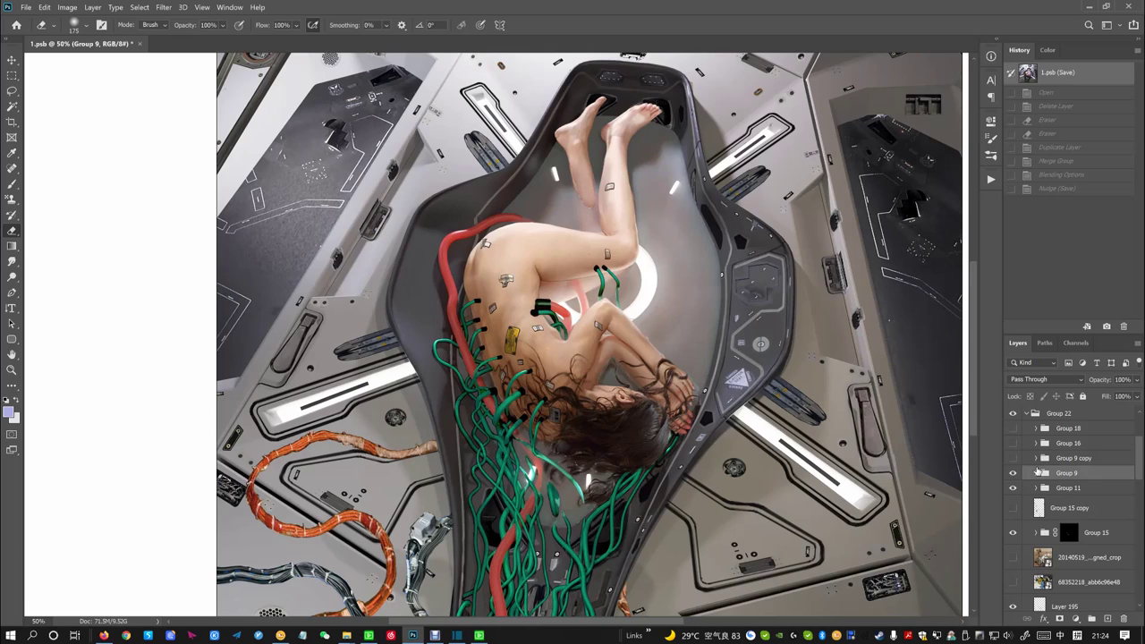
pyautogui.click(1014, 474)
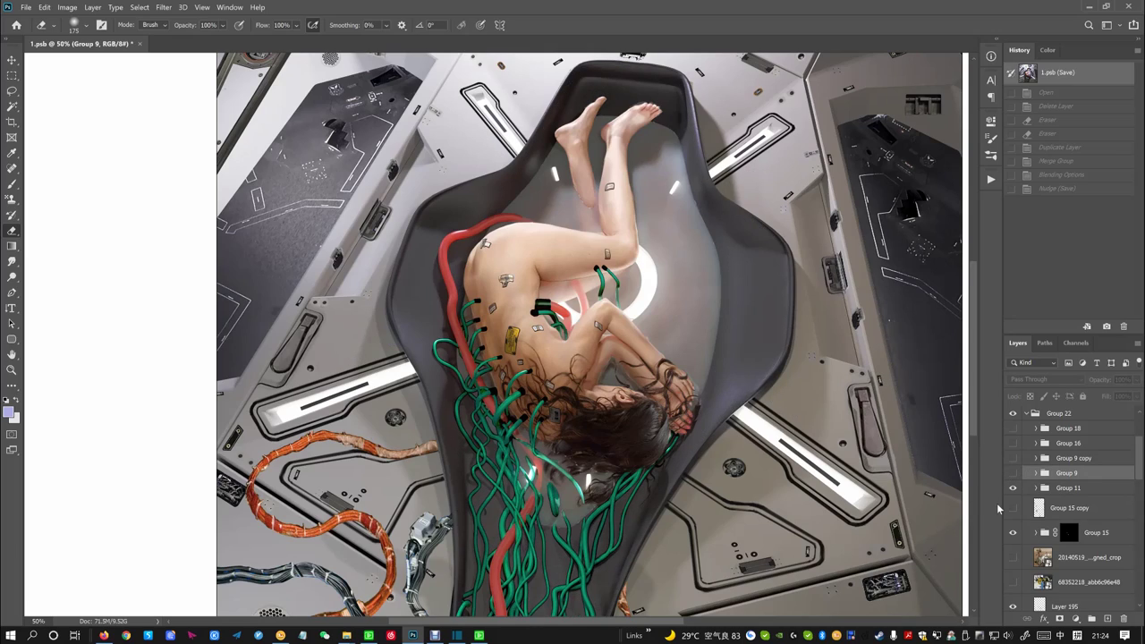
# Step: Select Group 11, toggle its visibility to compare the dark wall panel details, and leave it hidden at 33.3% zoom
pyautogui.click(1049, 489)
pyautogui.click(1014, 489)
pyautogui.click(1014, 489)
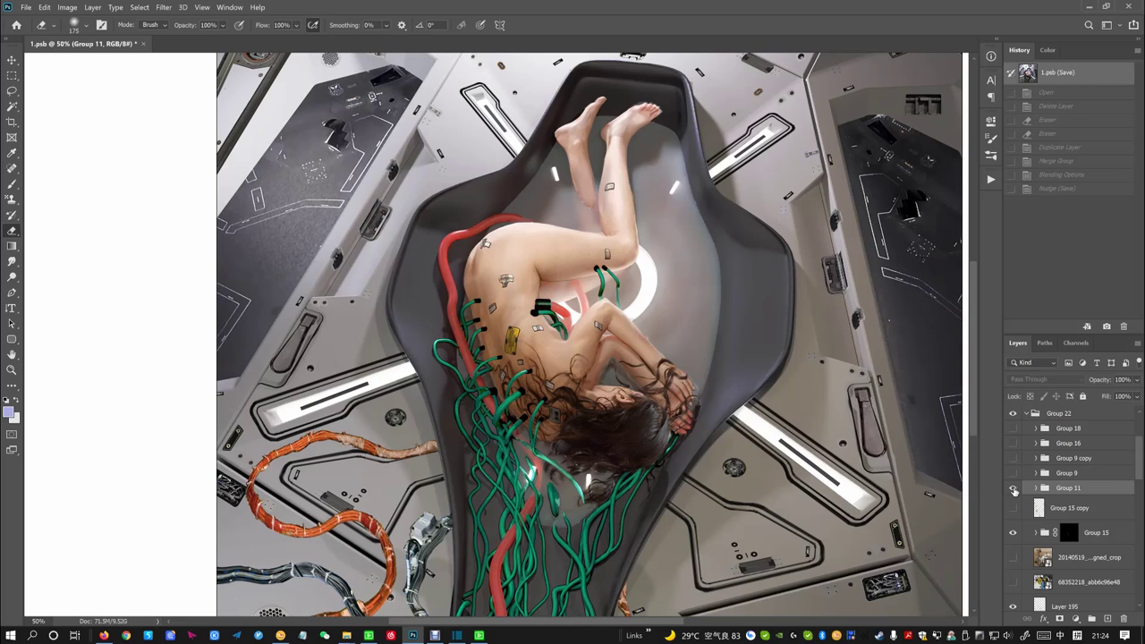
pyautogui.hotkey('ctrl', '-')
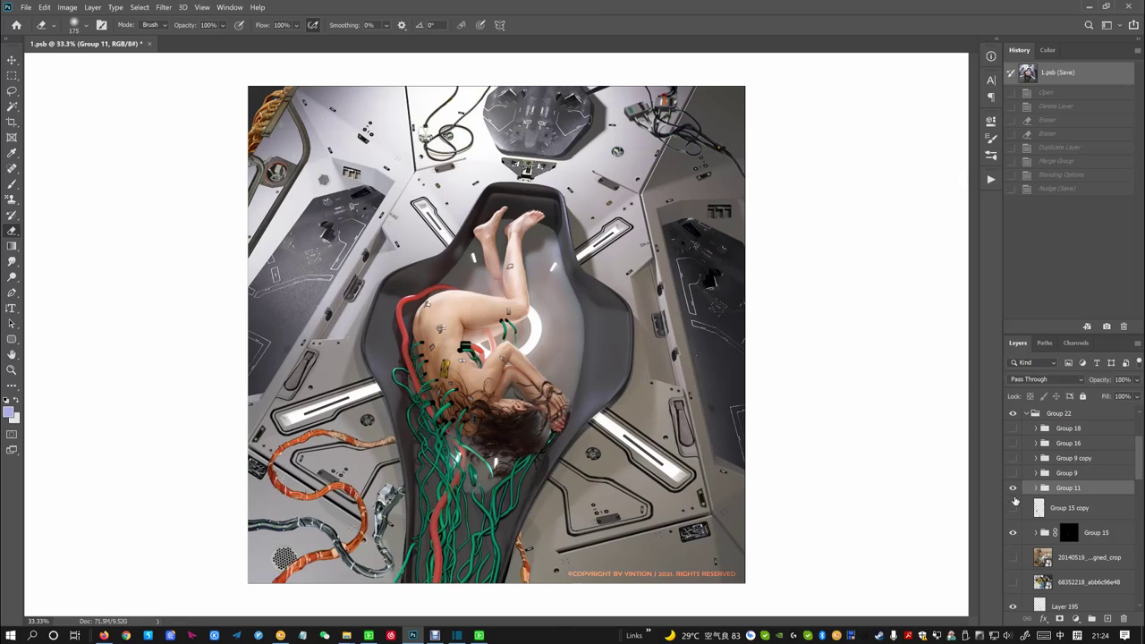
pyautogui.hotkey('ctrl', '+')
pyautogui.moveTo(832, 190); pyautogui.dragTo(787, 200)
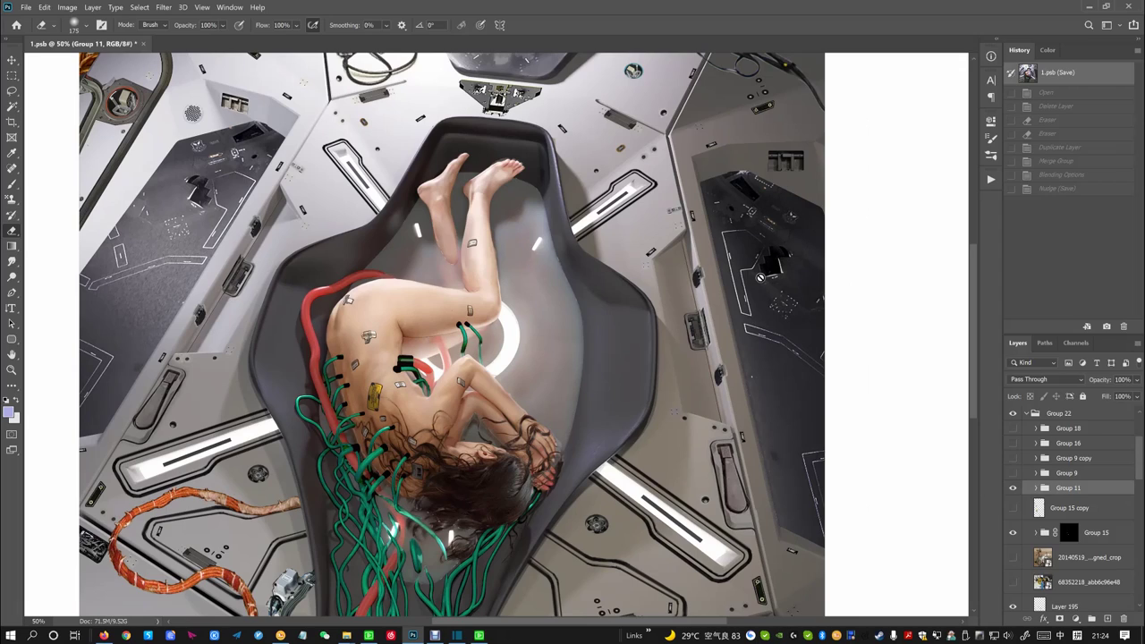
pyautogui.hotkey('ctrl', '-')
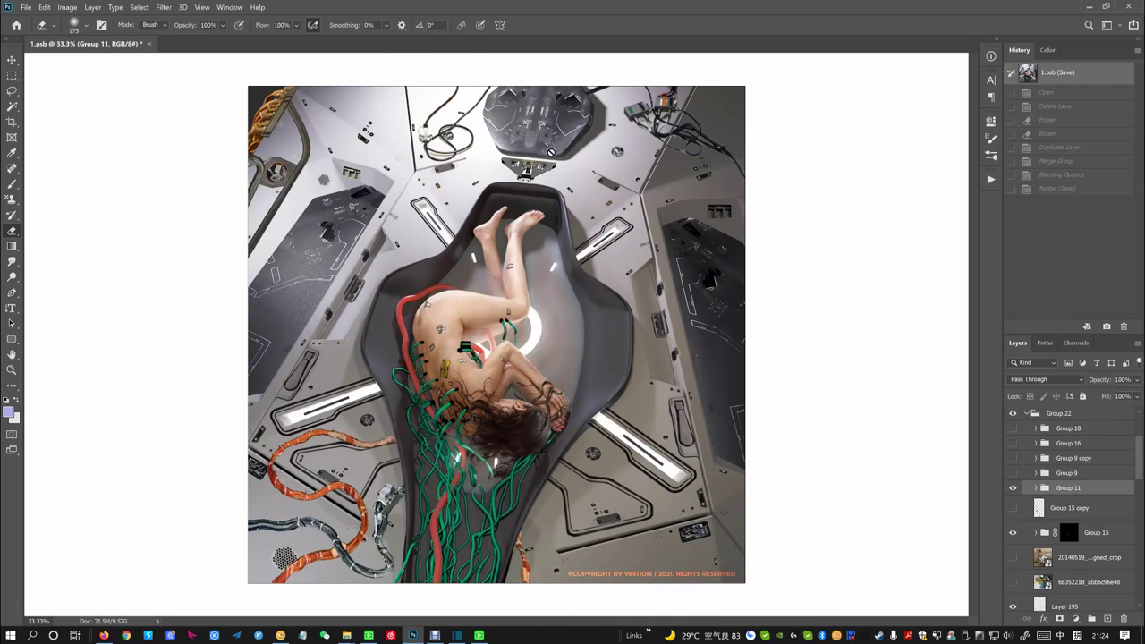
pyautogui.click(1014, 488)
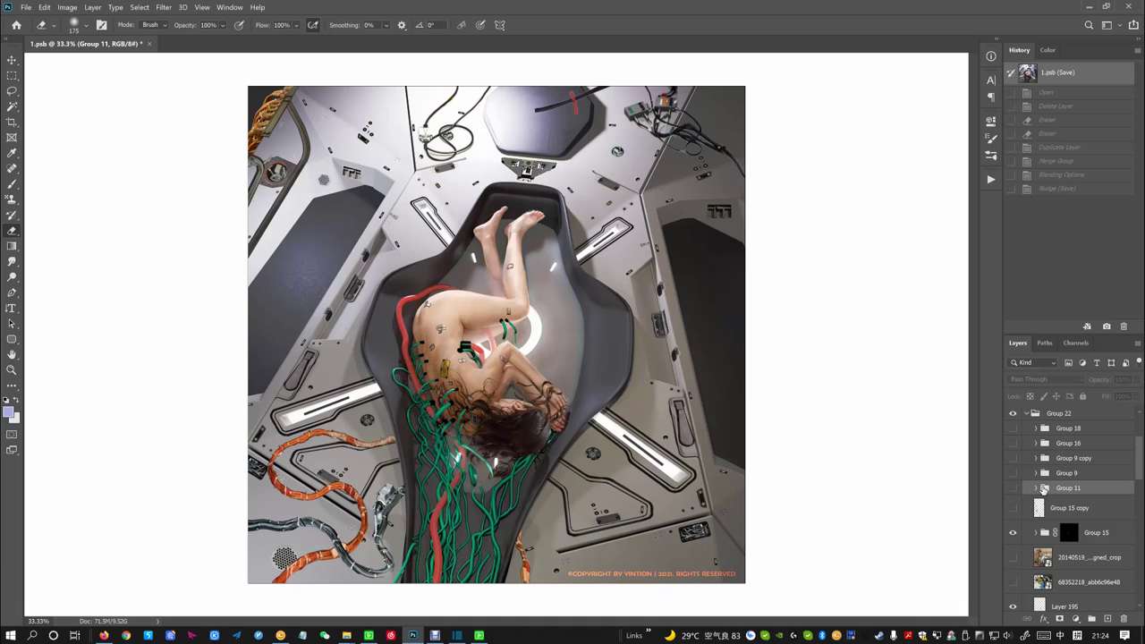
# Step: Toggle Group 15 to compare the skin labels on the figure at 66.7% zoom, leaving the group hidden
pyautogui.scroll(-2, 1038, 487)
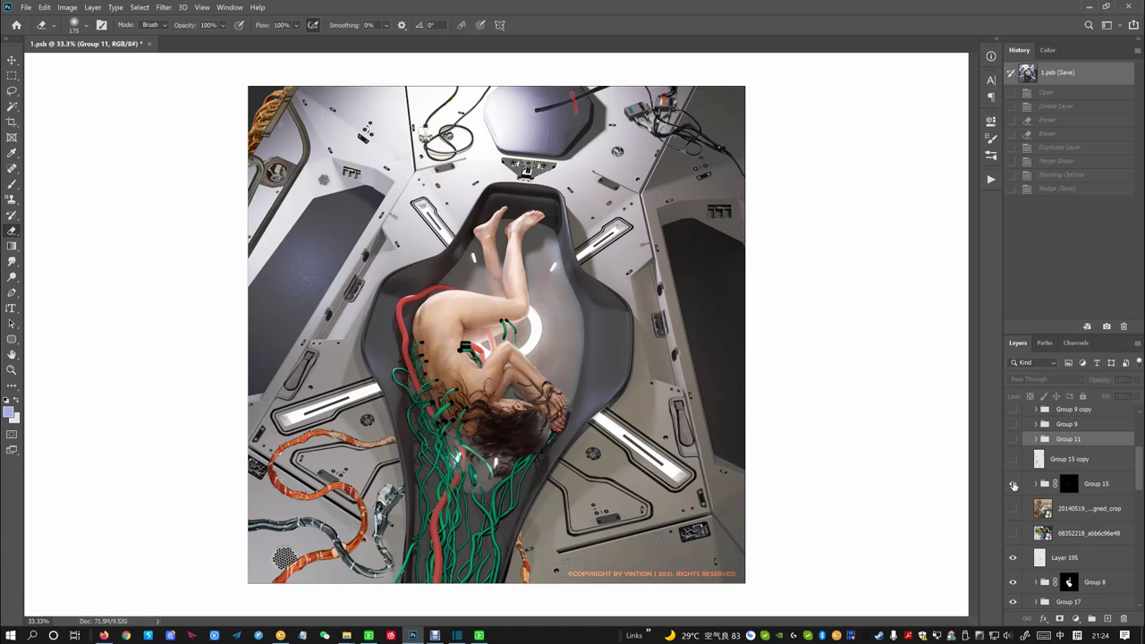
pyautogui.click(1014, 484)
pyautogui.hotkey('ctrl', '+')
pyautogui.hotkey('ctrl', '+')
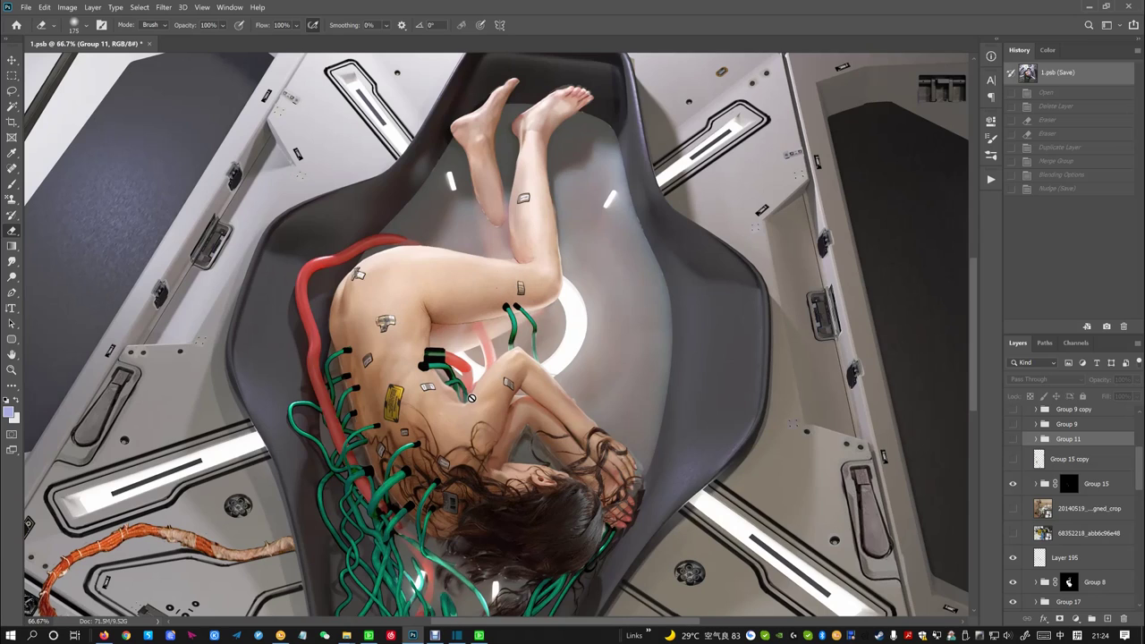
pyautogui.hotkey('ctrl', '+')
pyautogui.hotkey('ctrl', '-')
pyautogui.click(1014, 484)
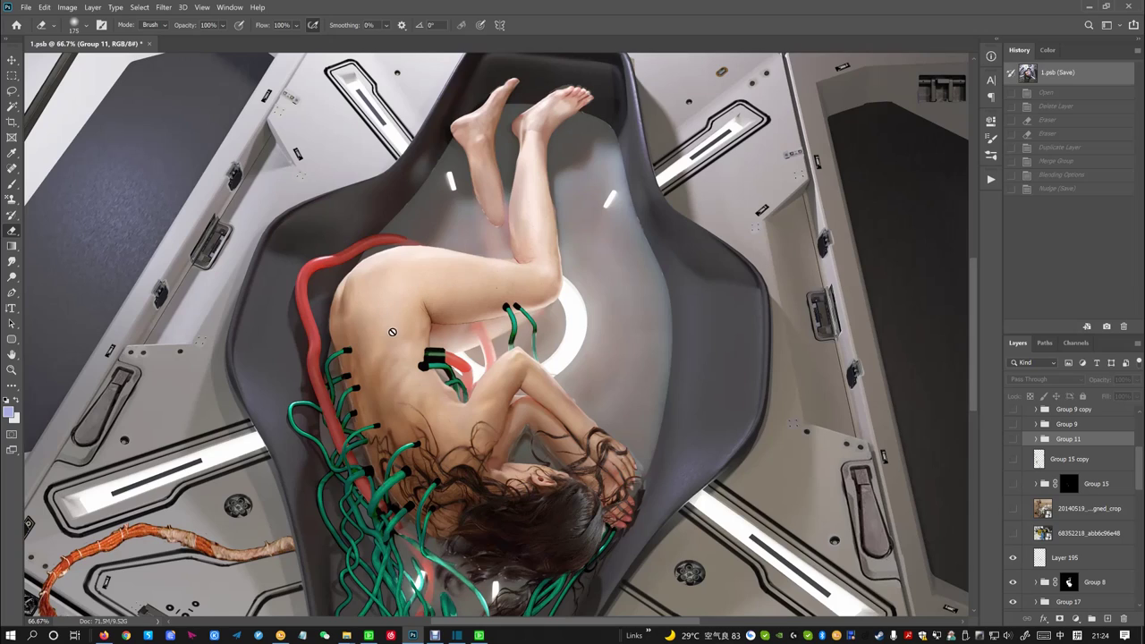
pyautogui.hotkey('ctrl', '-')
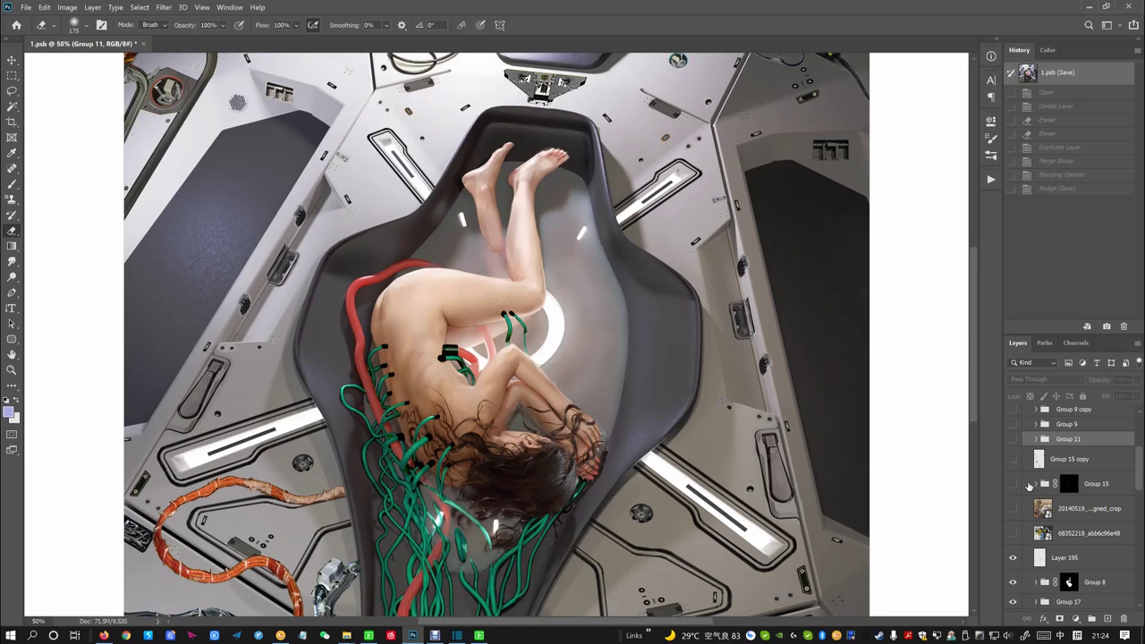
# Step: Select Layer 195 and toggle its visibility off and on to check its effect, leaving it shown
pyautogui.click(1040, 558)
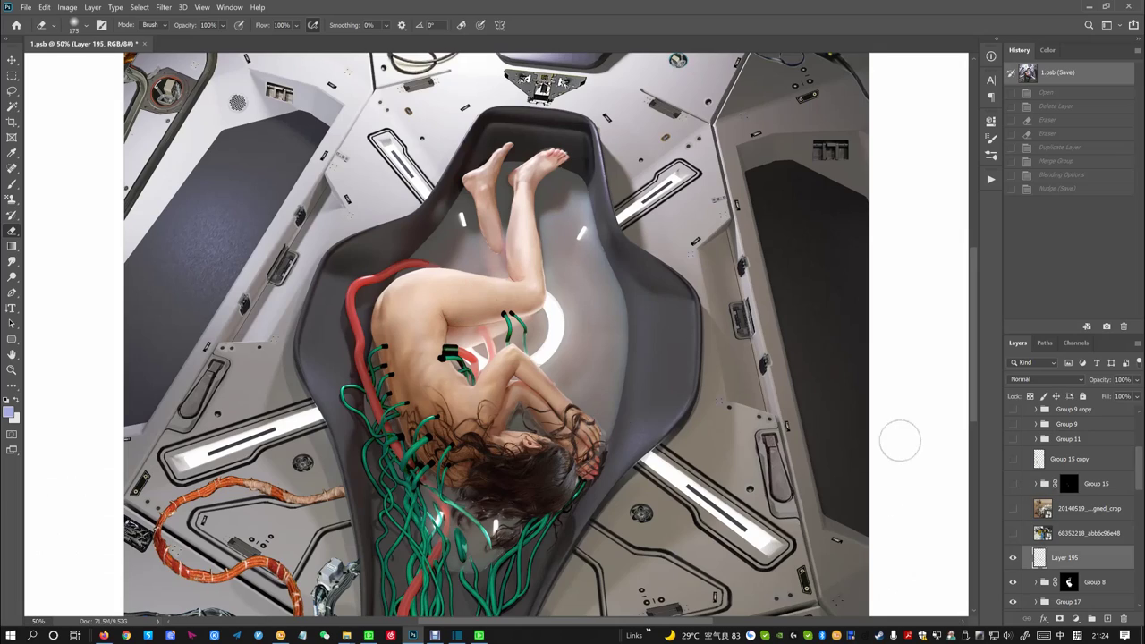
pyautogui.scroll(-2, 1038, 537)
pyautogui.click(1012, 509)
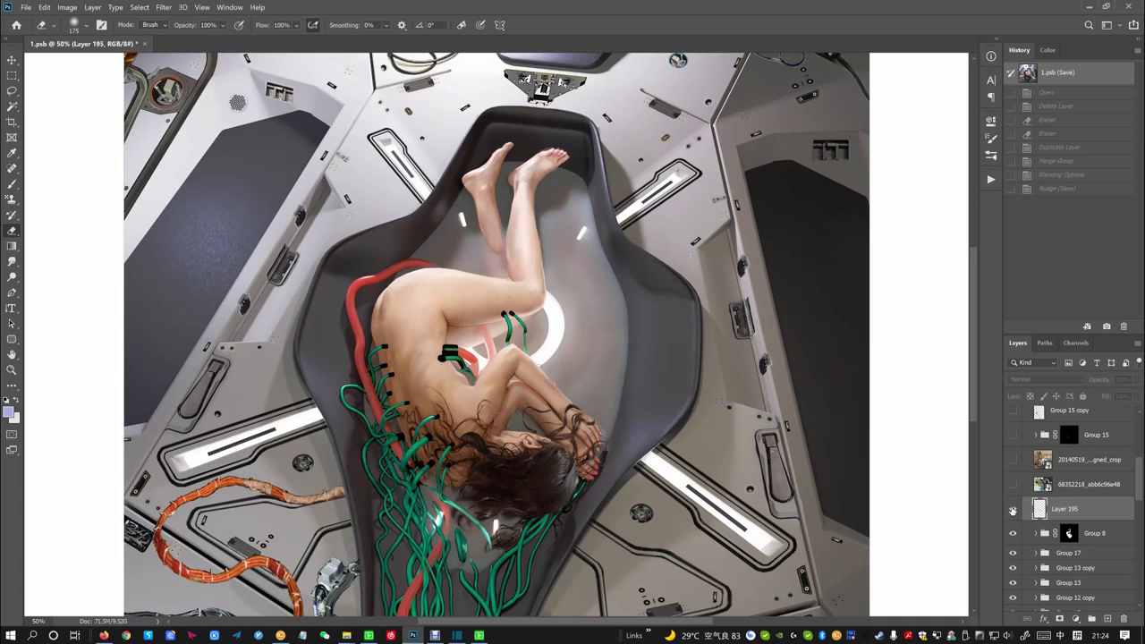
pyautogui.click(1013, 509)
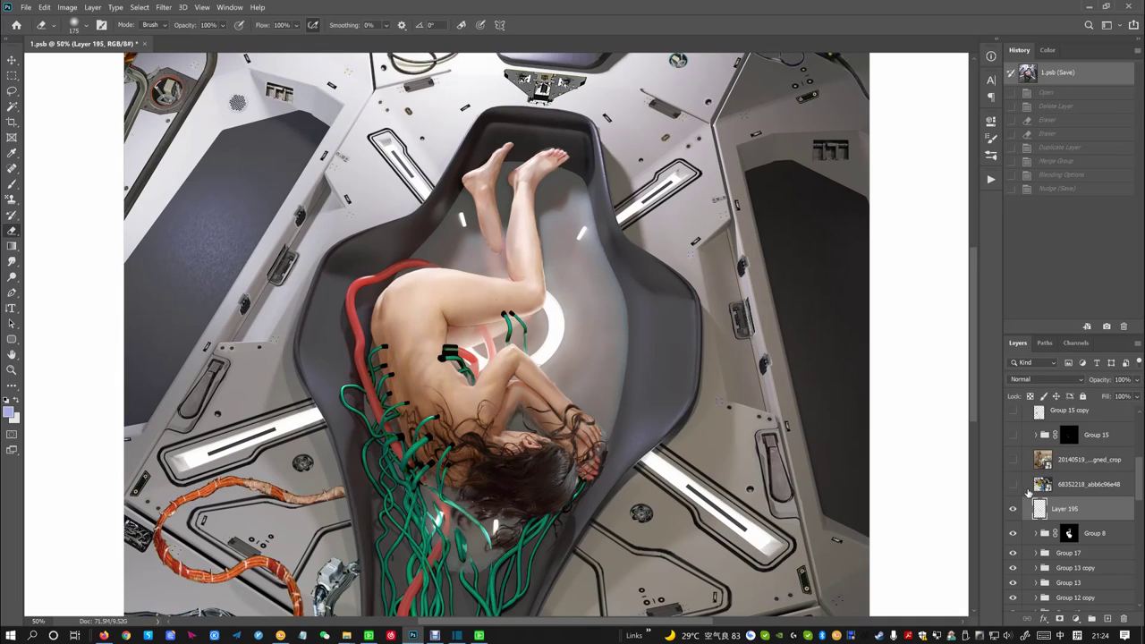
# Step: Toggle the masked Group 8 off and on to compare the figure's painting, leaving it shown
pyautogui.scroll(-2, 1027, 497)
pyautogui.click(1013, 484)
pyautogui.click(1013, 484)
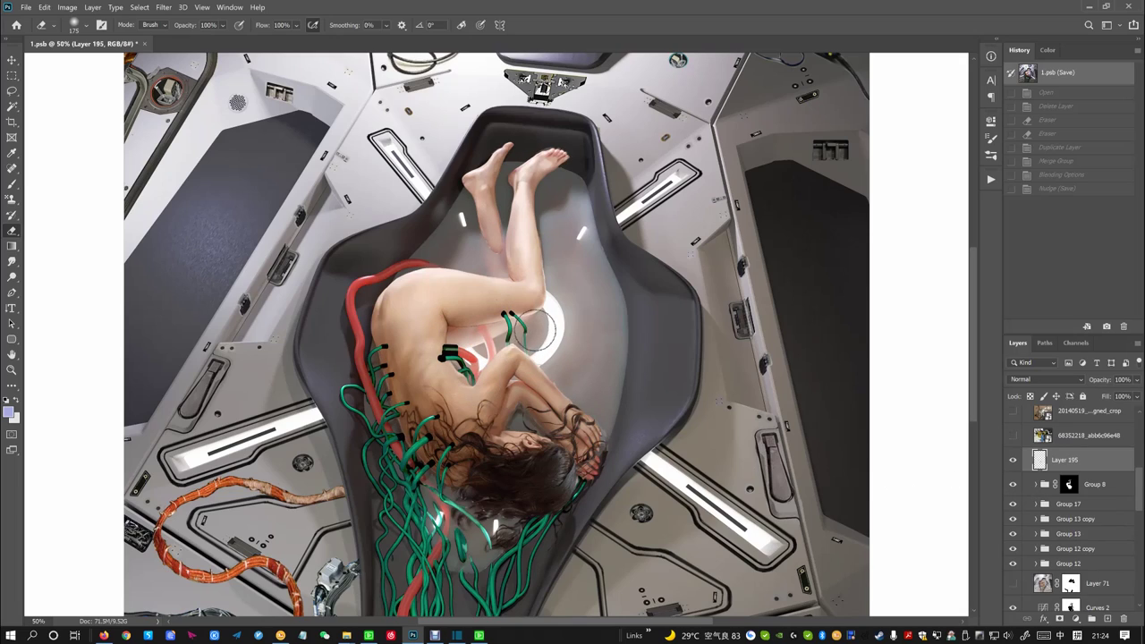
# Step: Examine the painted skin, hair strands and hands of the figure at up to 200% zoom
pyautogui.hotkey('ctrl', '+')
pyautogui.hotkey('ctrl', '+')
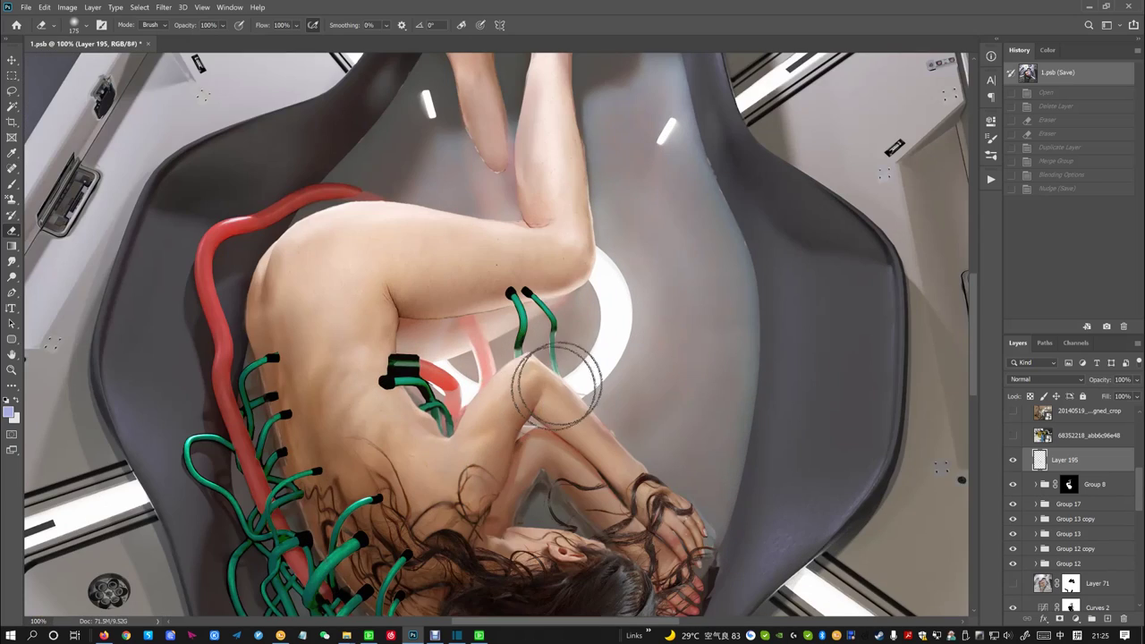
pyautogui.moveTo(570, 394); pyautogui.dragTo(623, 292)
pyautogui.hotkey('ctrl', '+')
pyautogui.moveTo(658, 328); pyautogui.dragTo(669, 216)
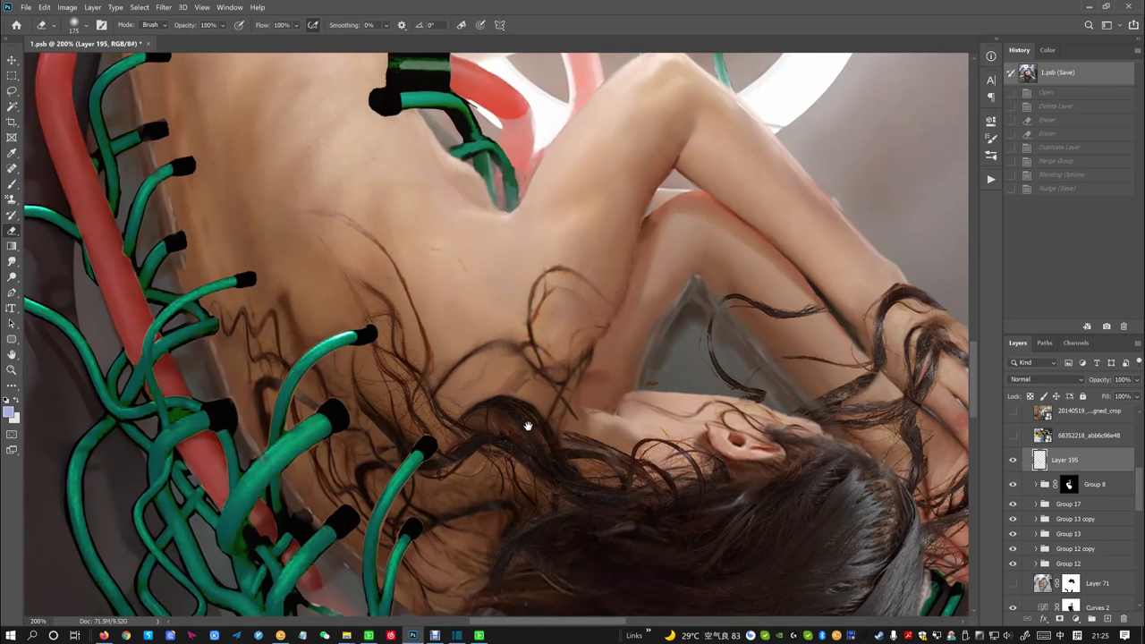
pyautogui.moveTo(528, 425); pyautogui.dragTo(494, 299)
pyautogui.moveTo(693, 287); pyautogui.dragTo(517, 334)
pyautogui.moveTo(749, 291); pyautogui.dragTo(724, 313)
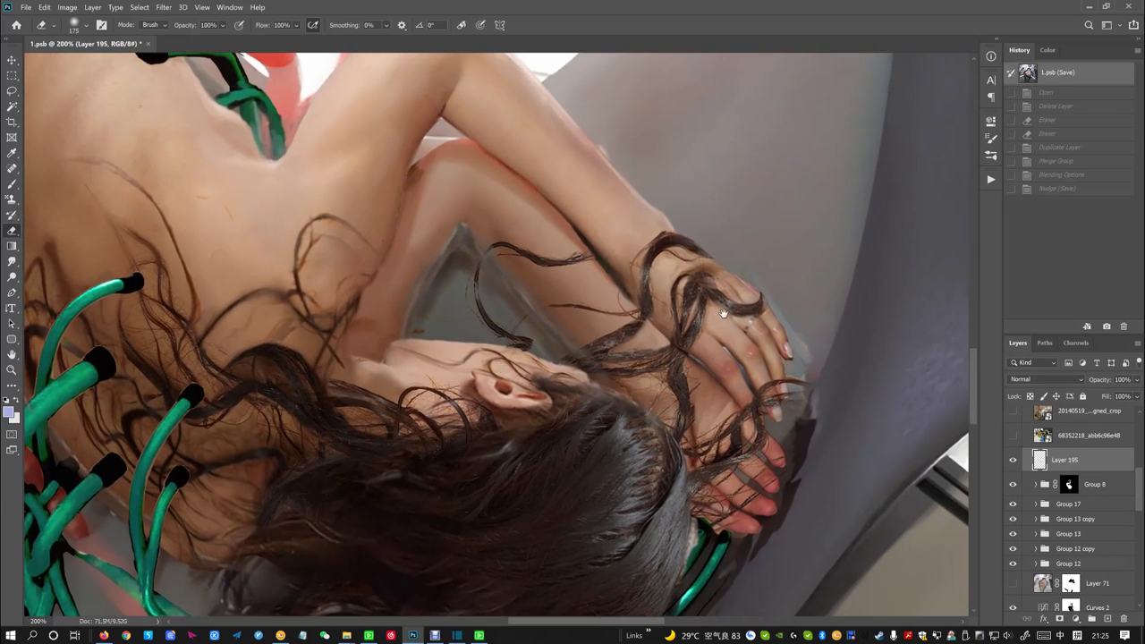
# Step: Expand Group 8 and its nested Group 14, and select the second reference photo layer inside Group 14
pyautogui.click(1036, 484)
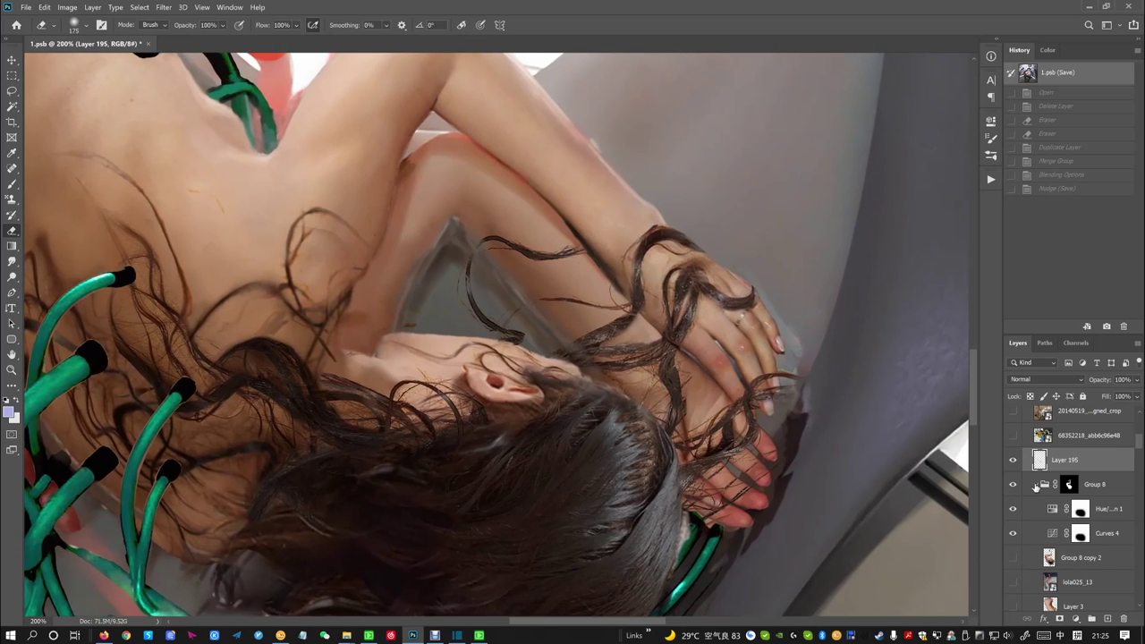
pyautogui.scroll(-1, 1052, 524)
pyautogui.scroll(-5, 1052, 522)
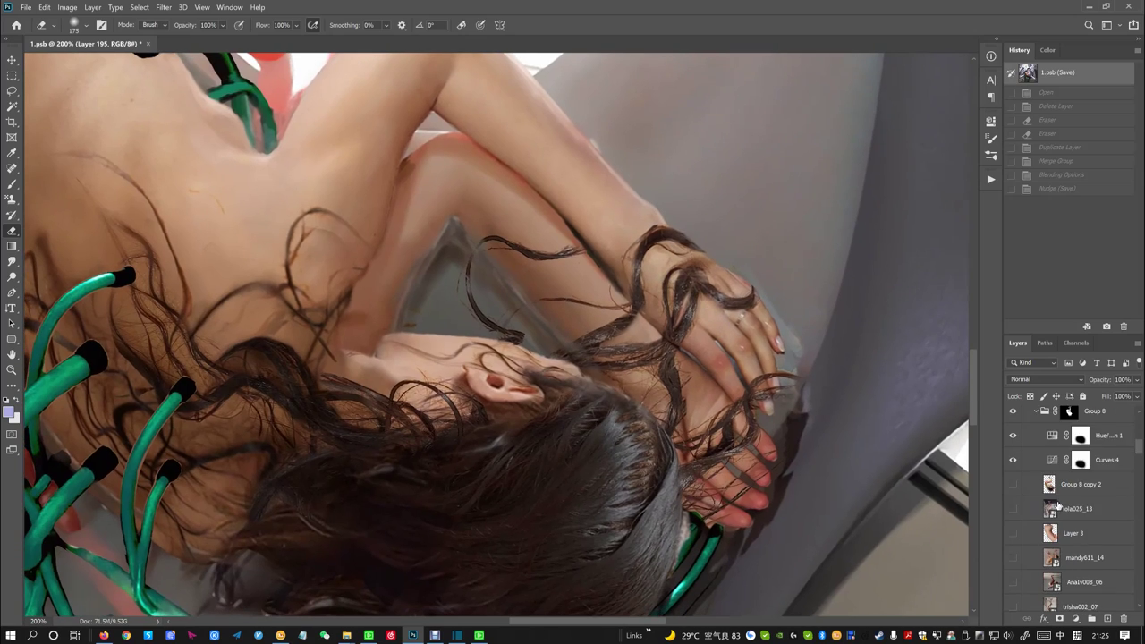
pyautogui.scroll(-4, 1065, 492)
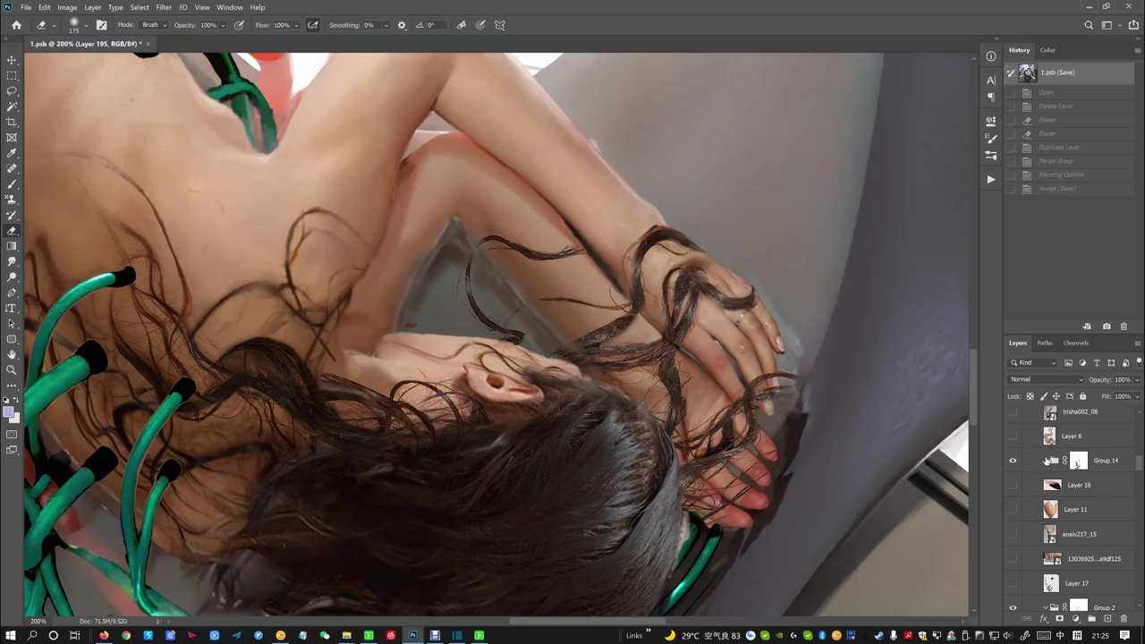
pyautogui.click(1044, 460)
pyautogui.click(1046, 460)
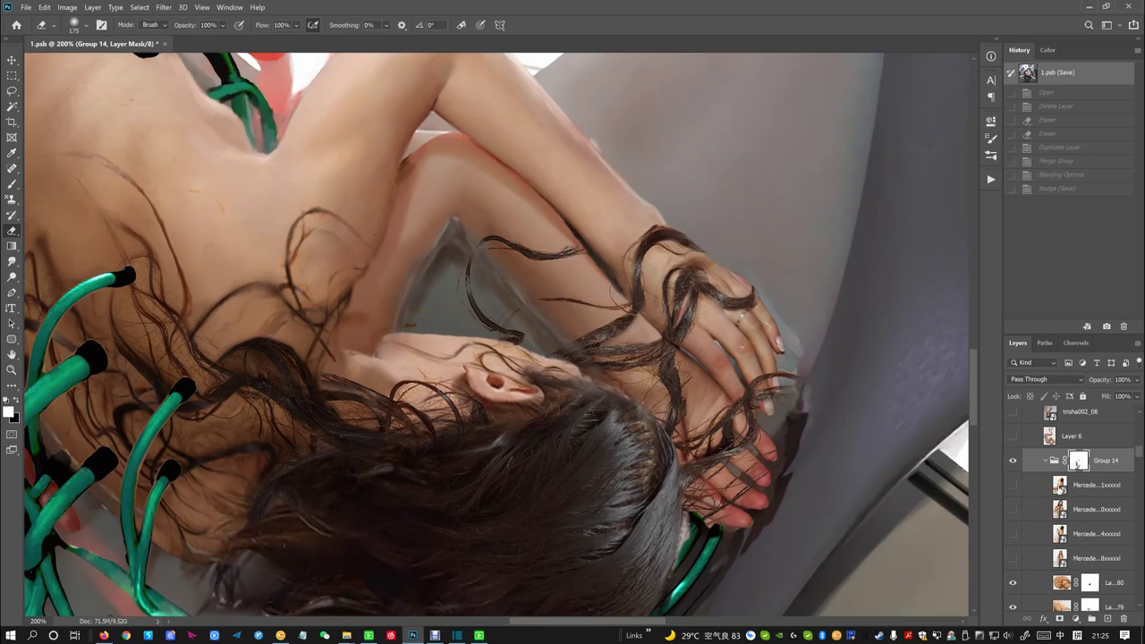
pyautogui.click(1073, 485)
pyautogui.click(1081, 510)
pyautogui.scroll(-1, 1077, 507)
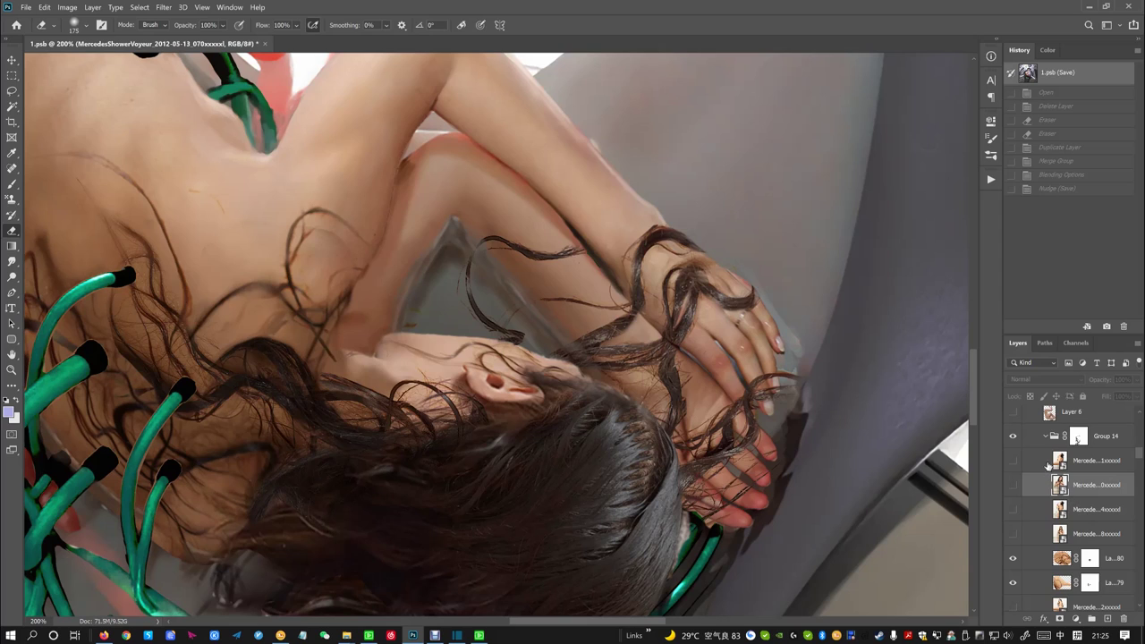
# Step: Return to the start of Group 8, collapse it and select it at 100% zoom
pyautogui.hotkey('ctrl', '+')
pyautogui.hotkey('ctrl', '-')
pyautogui.hotkey('ctrl', '-')
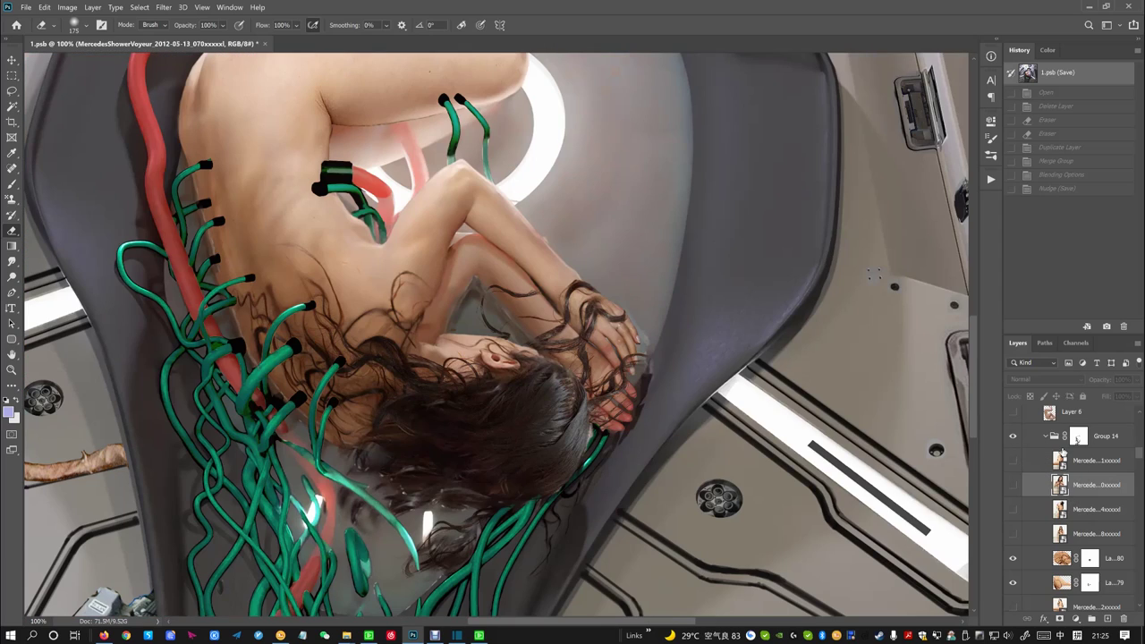
pyautogui.scroll(7, 1063, 453)
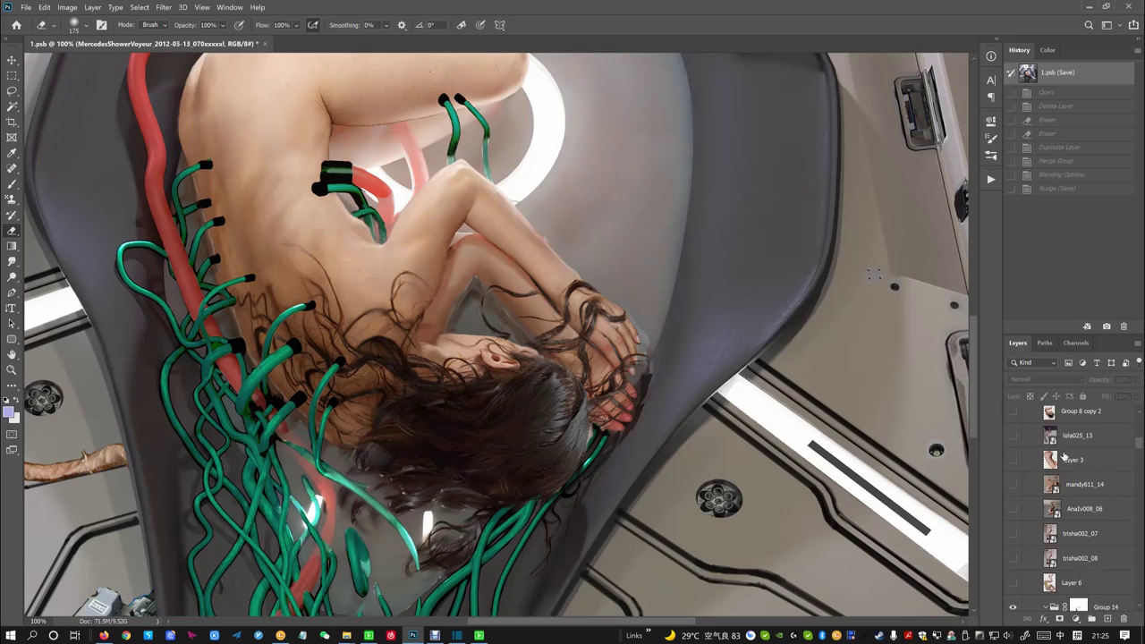
pyautogui.scroll(7, 1064, 456)
pyautogui.click(1038, 508)
pyautogui.scroll(-2, 1038, 502)
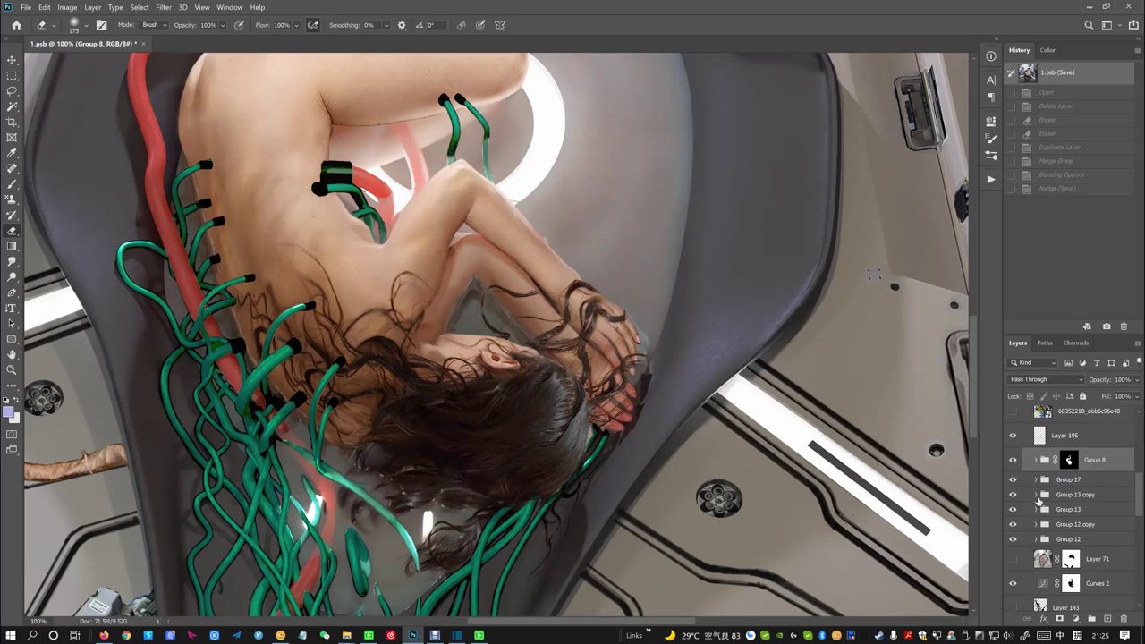
# Step: Compare the figure's hair, face and hands at 200% and wider zoom levels with Group 8 collapsed
pyautogui.hotkey('ctrl', '-')
pyautogui.hotkey('ctrl', '-')
pyautogui.hotkey('ctrl', '+')
pyautogui.hotkey('ctrl', '+')
pyautogui.hotkey('ctrl', '+')
pyautogui.hotkey('ctrl', '+')
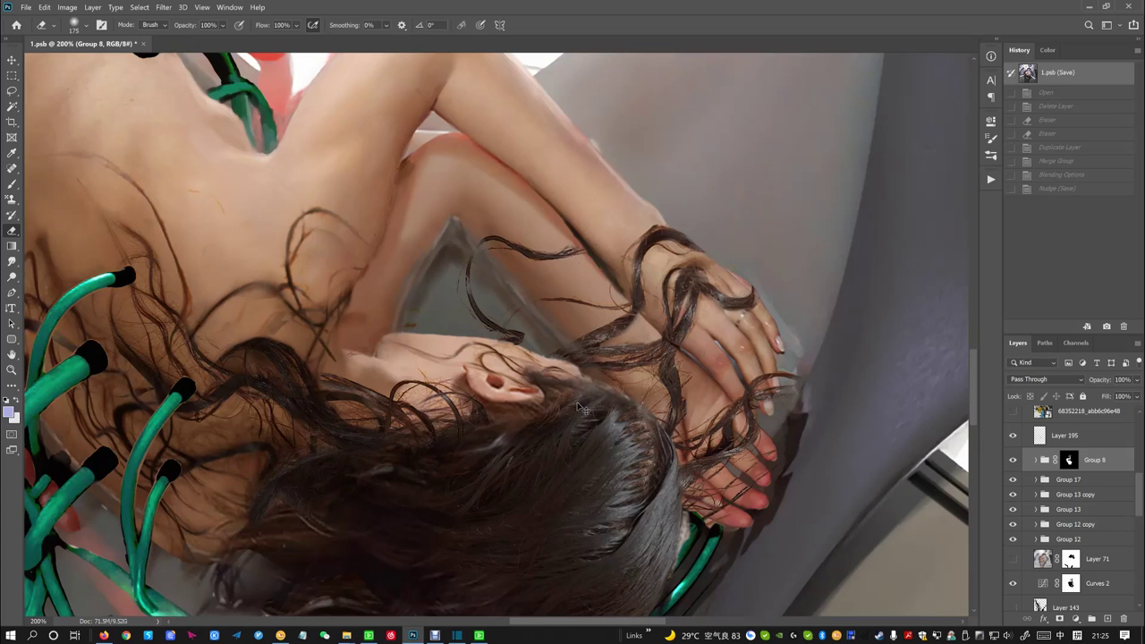
pyautogui.moveTo(738, 392); pyautogui.dragTo(761, 344)
pyautogui.scroll(-5, 761, 345)
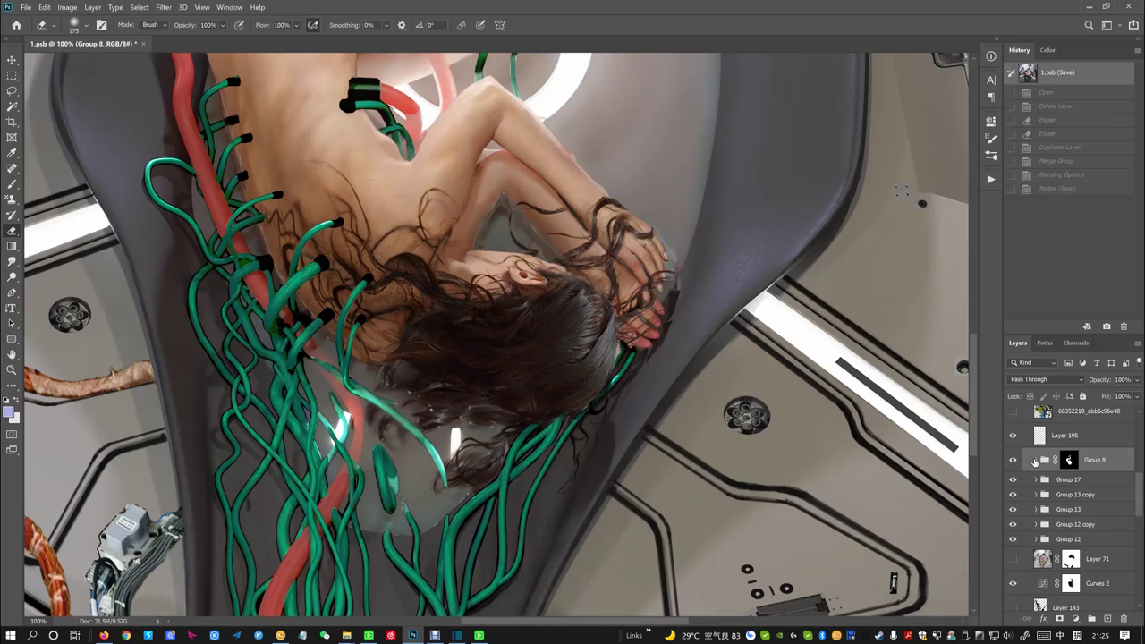
# Step: Expand Group 8 and compare the figure's hair with the masked layers ending in 78 and 77 hidden and shown
pyautogui.click(1036, 460)
pyautogui.scroll(-10, 1059, 506)
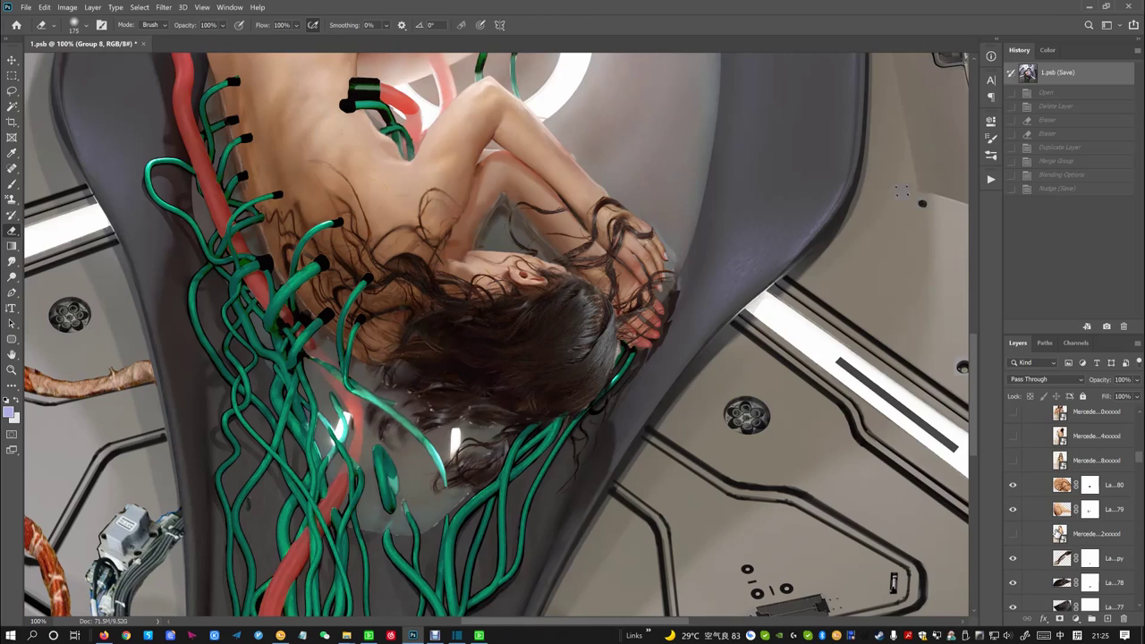
pyautogui.scroll(-1, 1060, 530)
pyautogui.click(1013, 486)
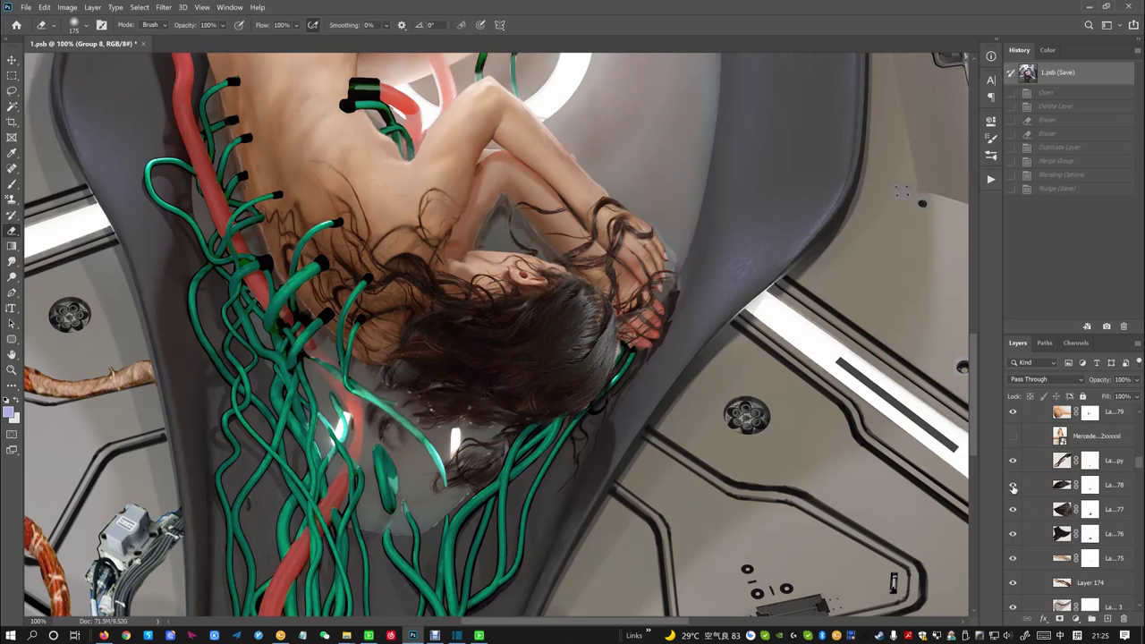
pyautogui.click(1013, 486)
pyautogui.click(1013, 509)
pyautogui.click(1013, 509)
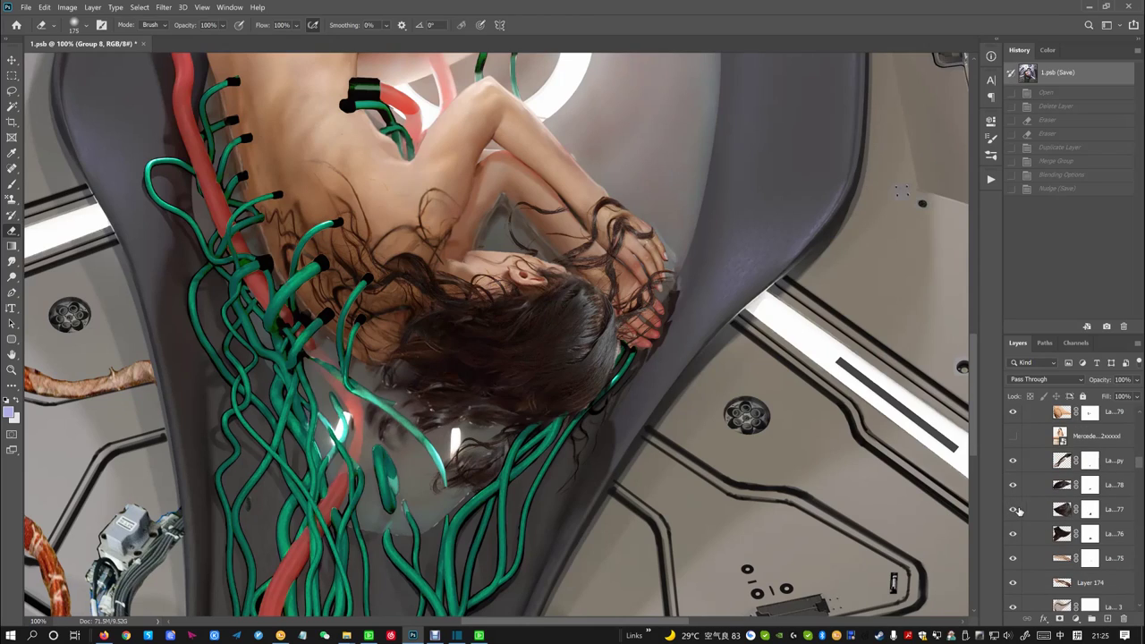
# Step: Compare the figure with the masked layers ending in 76 and 75 and Layer 174 hidden and shown
pyautogui.click(1015, 535)
pyautogui.click(1013, 535)
pyautogui.click(1014, 535)
pyautogui.click(1014, 535)
pyautogui.scroll(-2, 1056, 509)
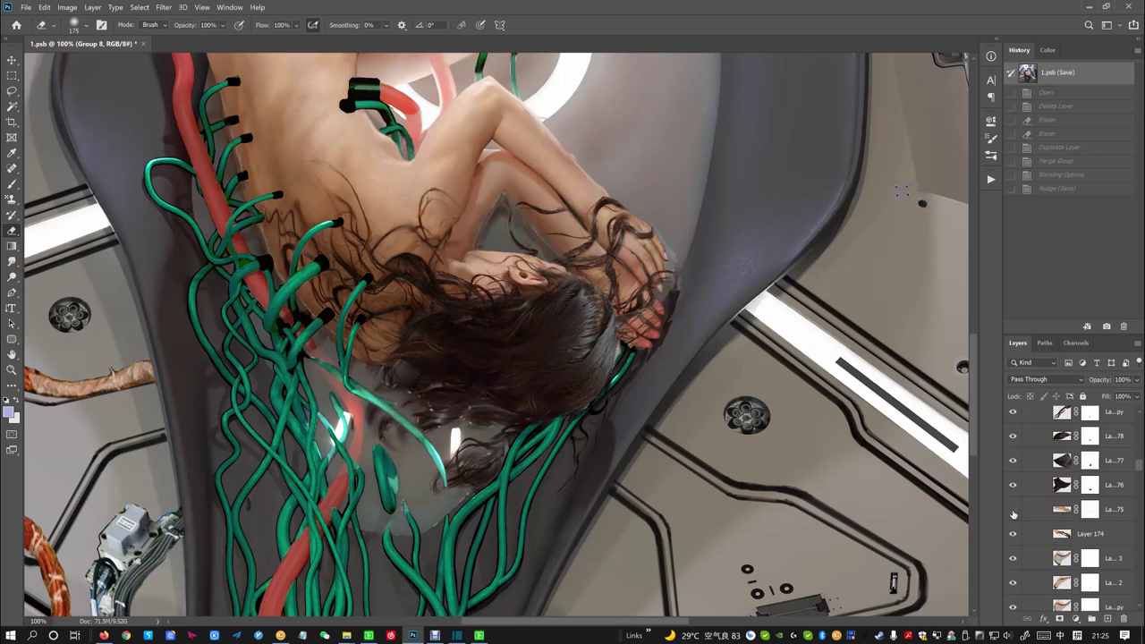
pyautogui.click(1013, 512)
pyautogui.click(1014, 512)
pyautogui.click(1013, 537)
pyautogui.click(1013, 537)
# Step: Select Layer 173 copy 3, check its blend mode options including Multiply, and keep it on Darken
pyautogui.click(1090, 558)
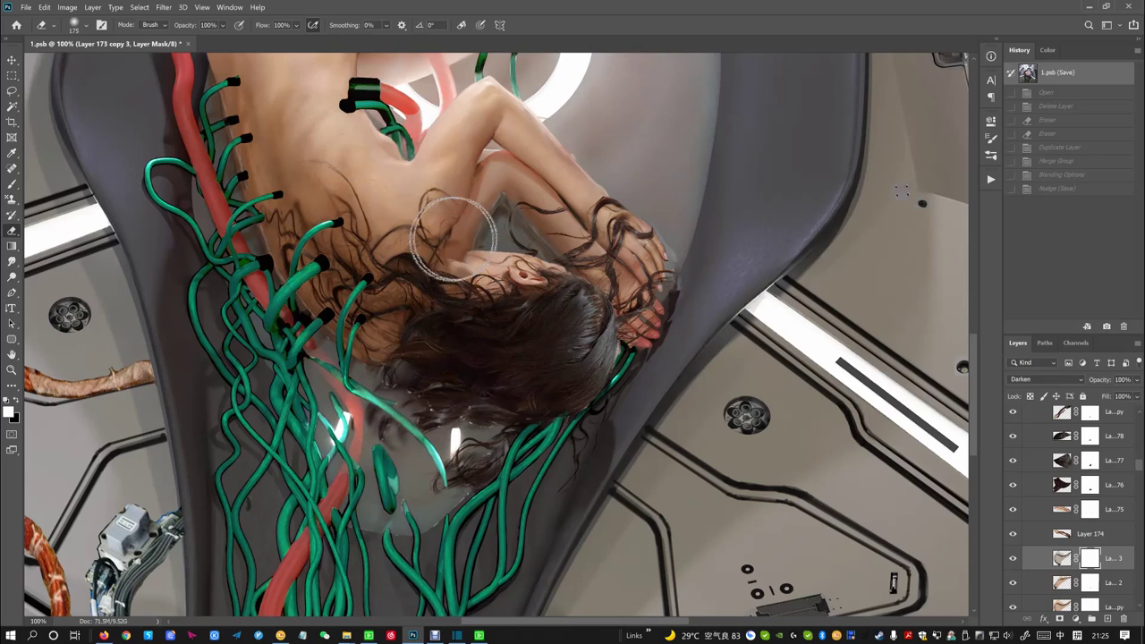
pyautogui.scroll(-3, 1054, 512)
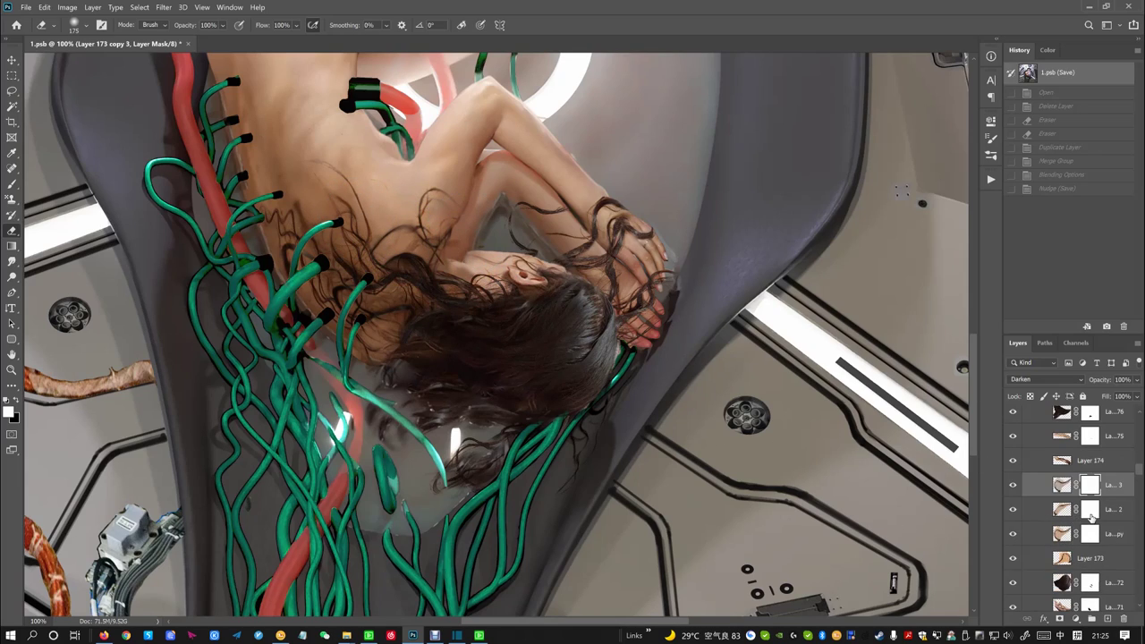
pyautogui.click(1065, 510)
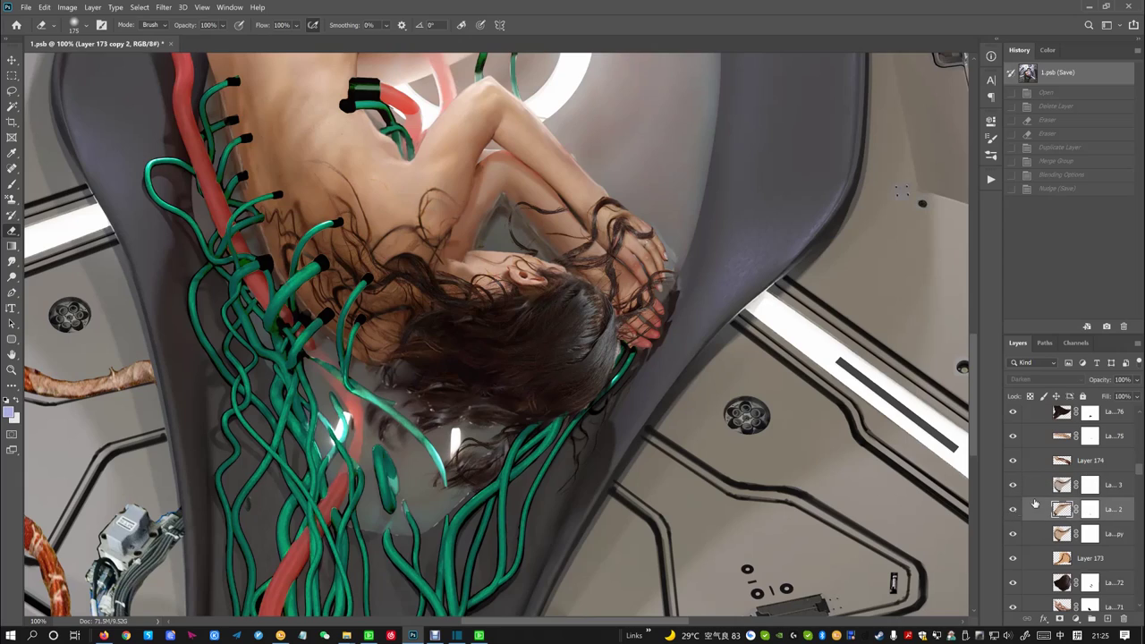
pyautogui.click(1063, 486)
pyautogui.click(1044, 382)
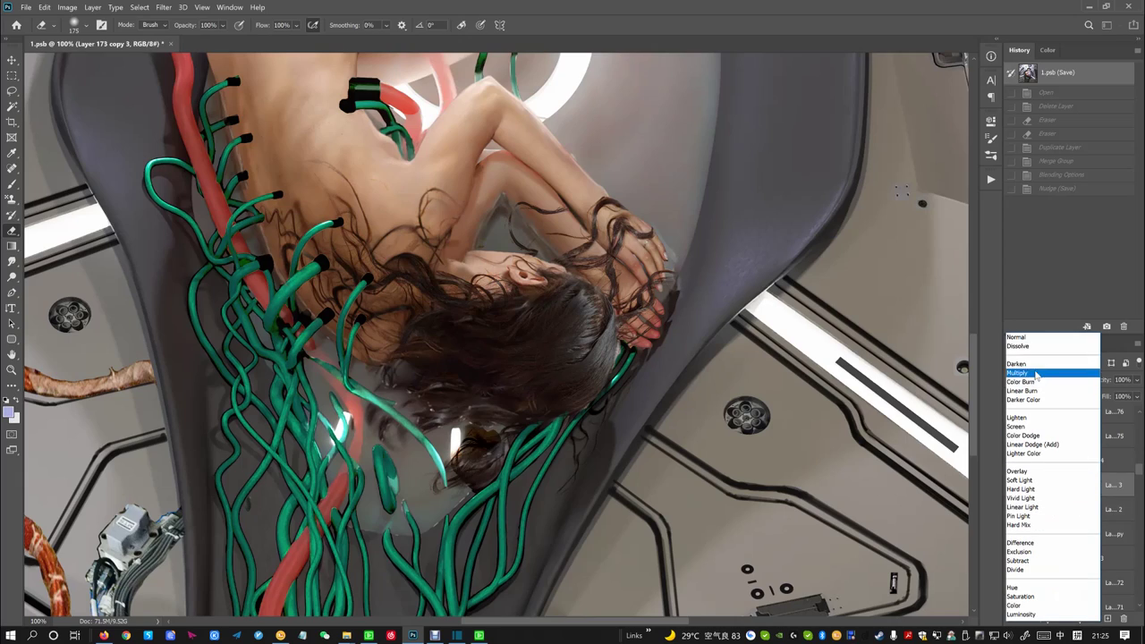
pyautogui.click(1025, 364)
pyautogui.click(1026, 379)
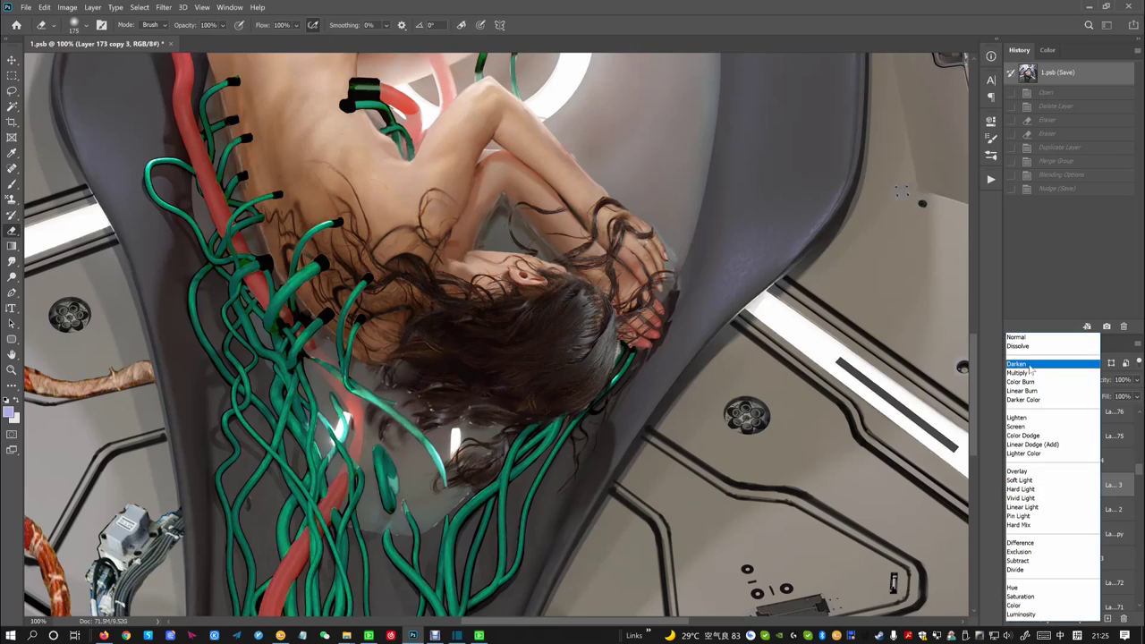
pyautogui.click(1028, 365)
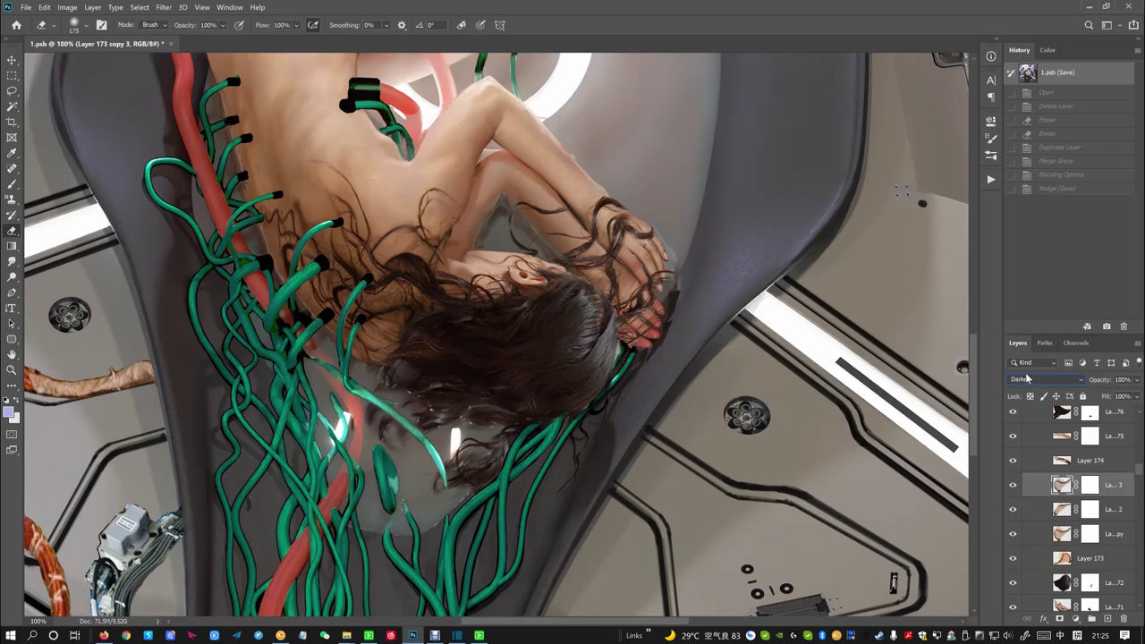
# Step: Check Layer 173 copy 2 and the remaining Group 8 layers, and collapse Group 8
pyautogui.click(1063, 510)
pyautogui.scroll(-3, 1065, 510)
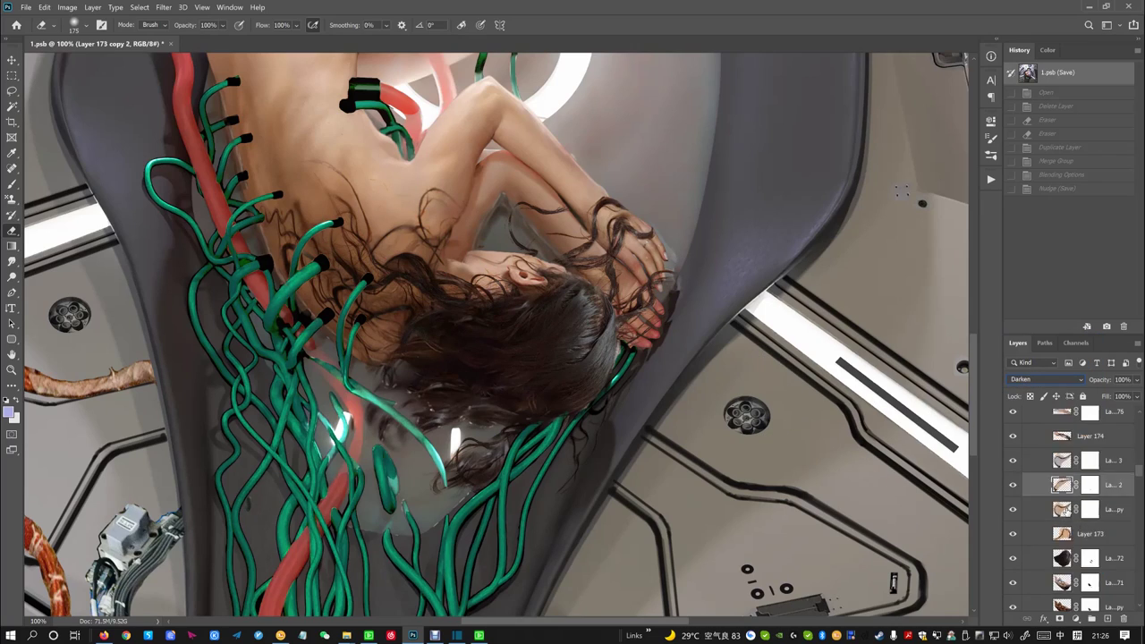
pyautogui.scroll(-1, 1067, 509)
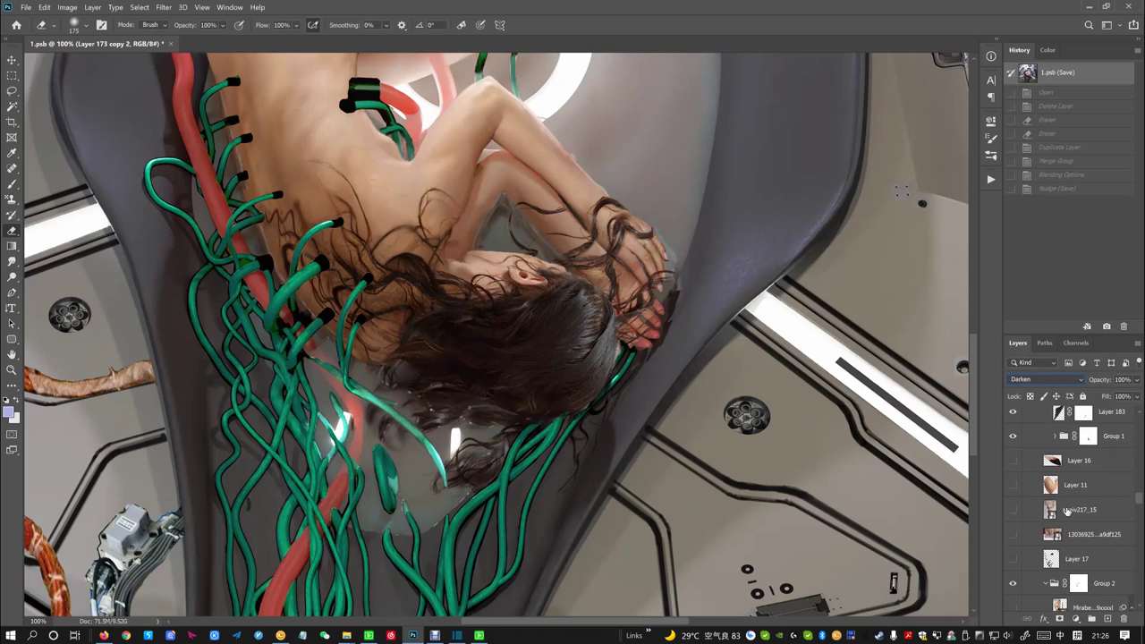
pyautogui.scroll(3, 1066, 510)
pyautogui.scroll(5, 1065, 509)
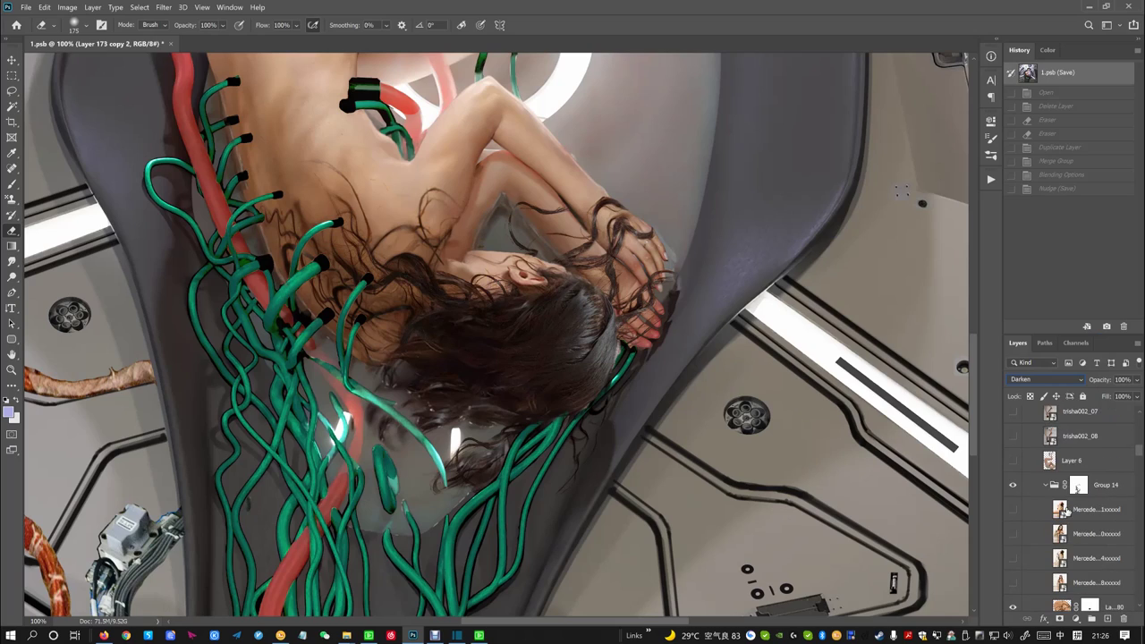
pyautogui.click(1036, 558)
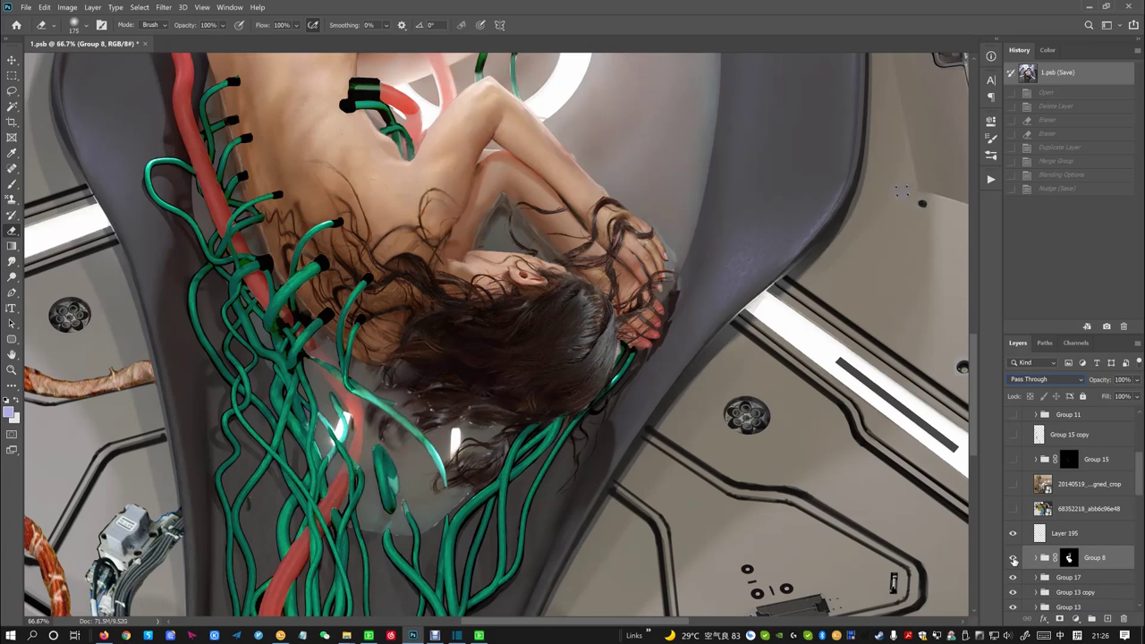
# Step: Hide Group 8 and examine the unpainted 3D figure around the head and hands at 66.7% zoom
pyautogui.click(1014, 560)
pyautogui.click(1014, 561)
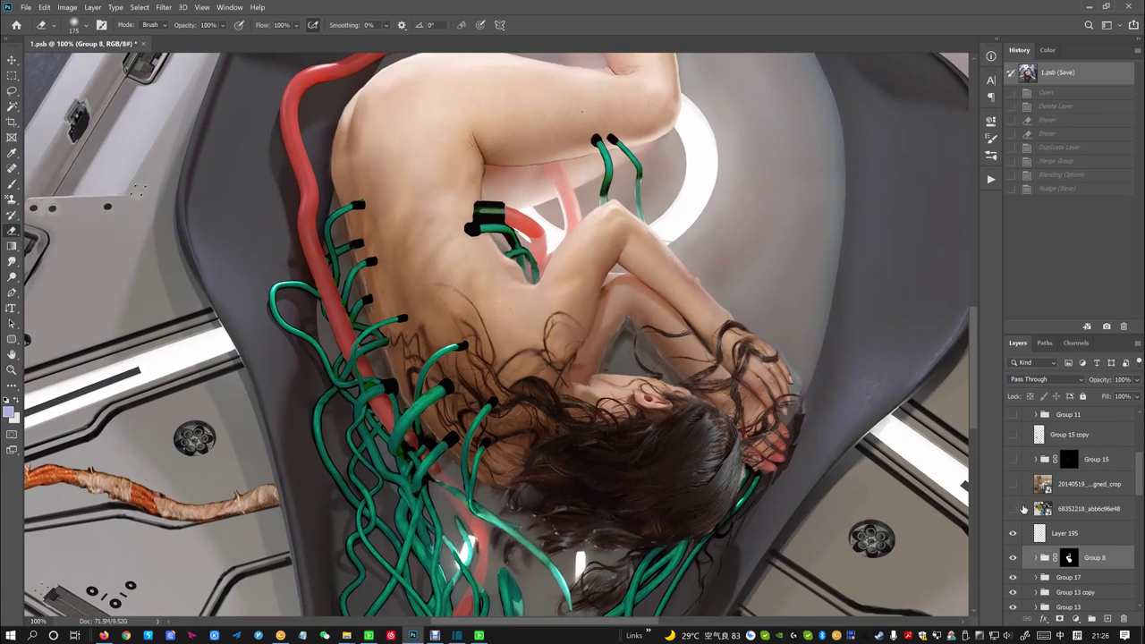
pyautogui.moveTo(728, 350); pyautogui.dragTo(721, 291)
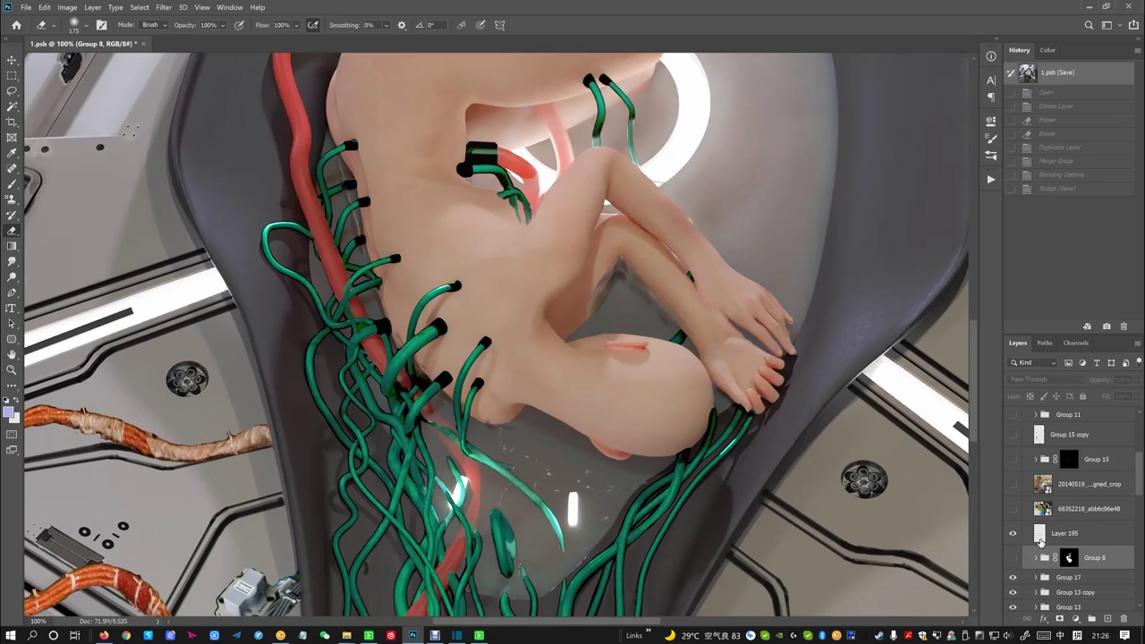
pyautogui.scroll(-1, 1039, 537)
# Step: Compare the whole artwork at 33.3% with Group 17 shown and hidden, and leave the group hidden
pyautogui.click(1012, 528)
pyautogui.hotkey('ctrl', '-')
pyautogui.hotkey('ctrl', '-')
pyautogui.hotkey('ctrl', '-')
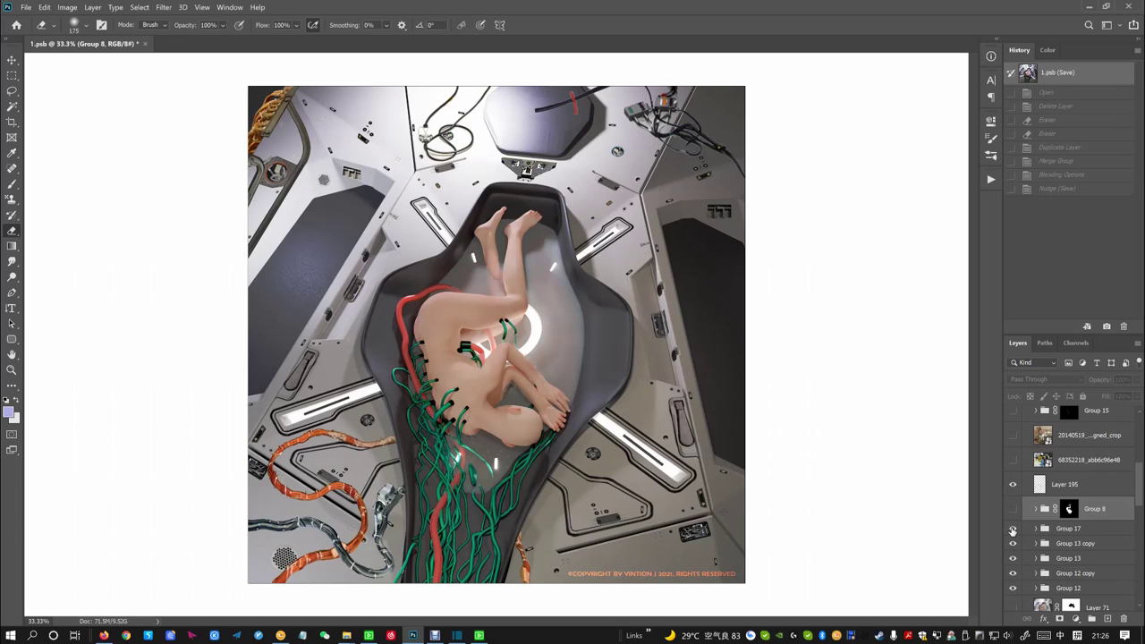
pyautogui.click(1013, 529)
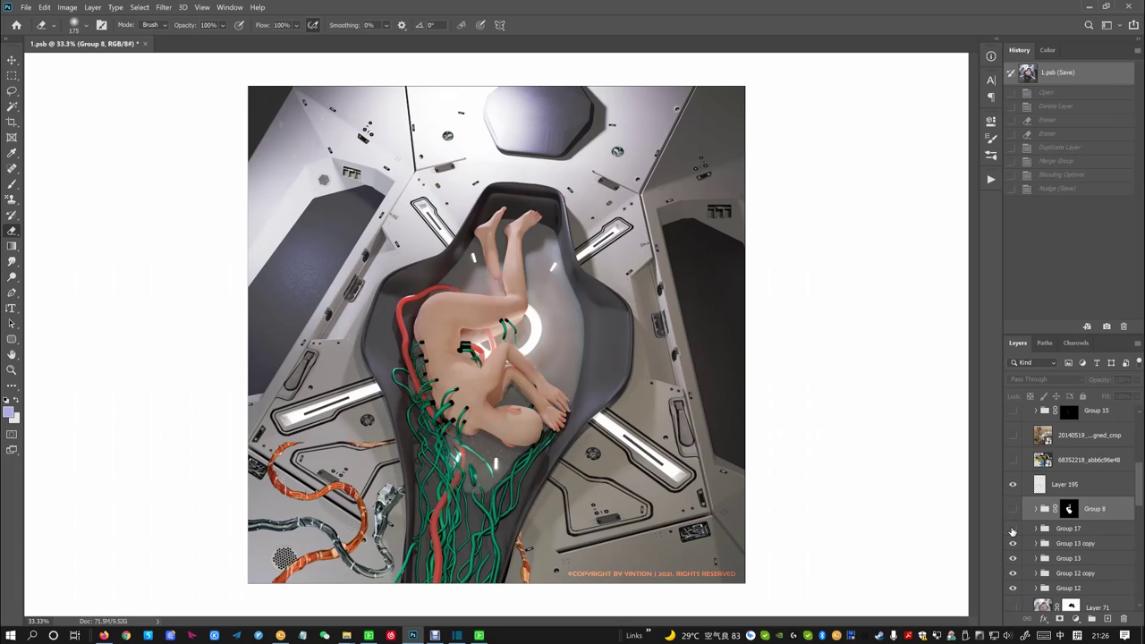
pyautogui.click(1013, 530)
pyautogui.click(1065, 544)
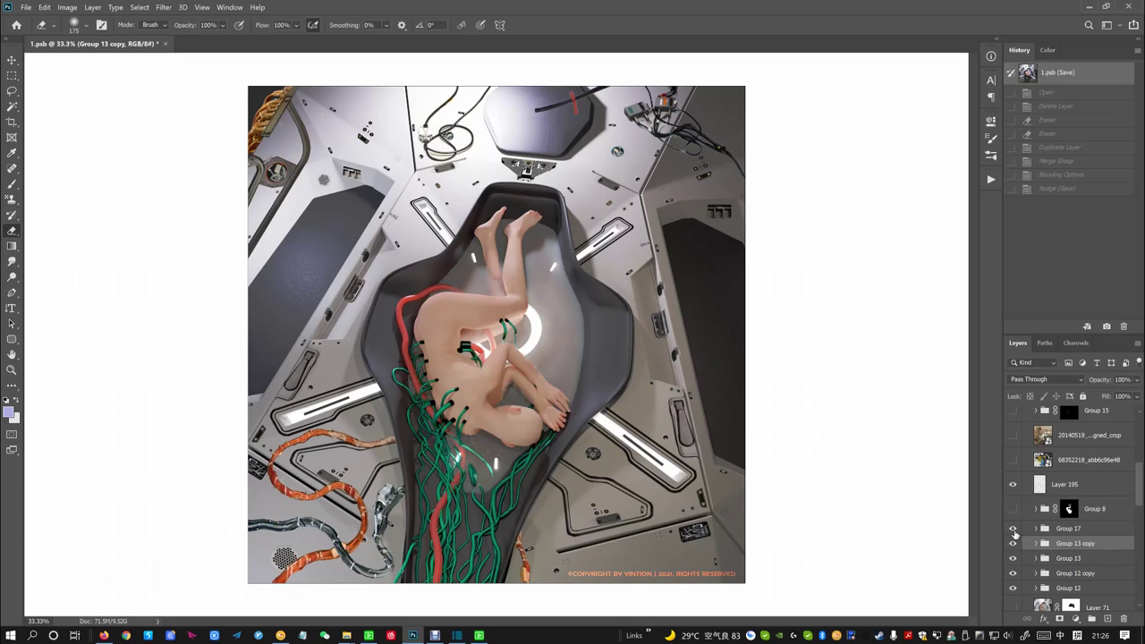
pyautogui.click(1013, 529)
# Step: Toggle Group 13 copy and Group 13 to compare the floor cables and panel details, and leave both hidden
pyautogui.click(1013, 544)
pyautogui.click(1013, 544)
pyautogui.click(1013, 544)
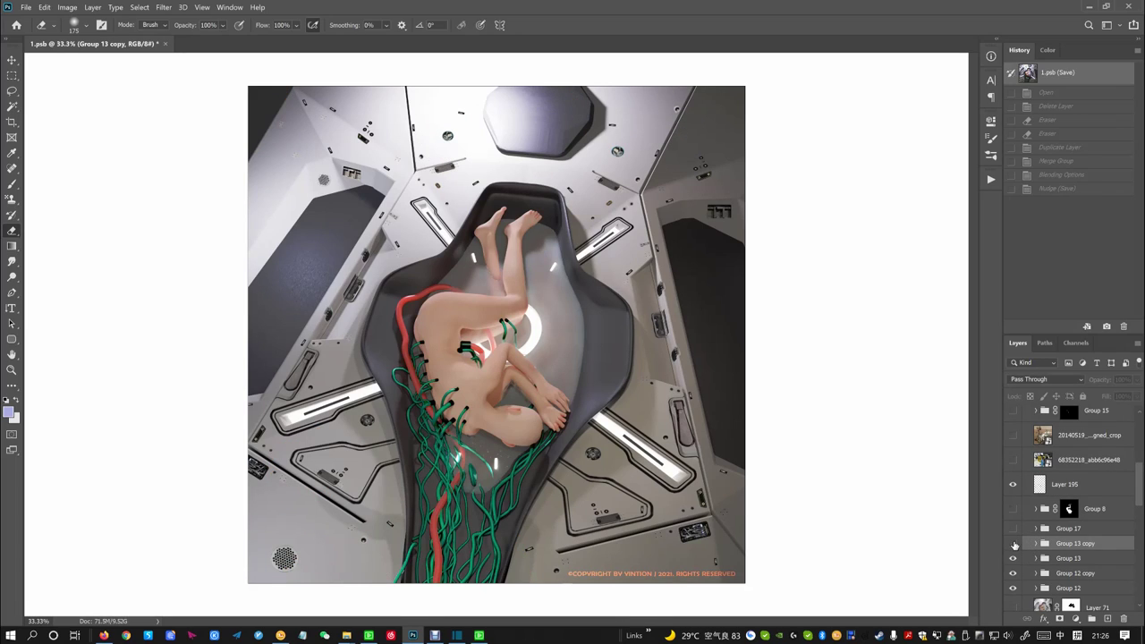
pyautogui.click(1013, 560)
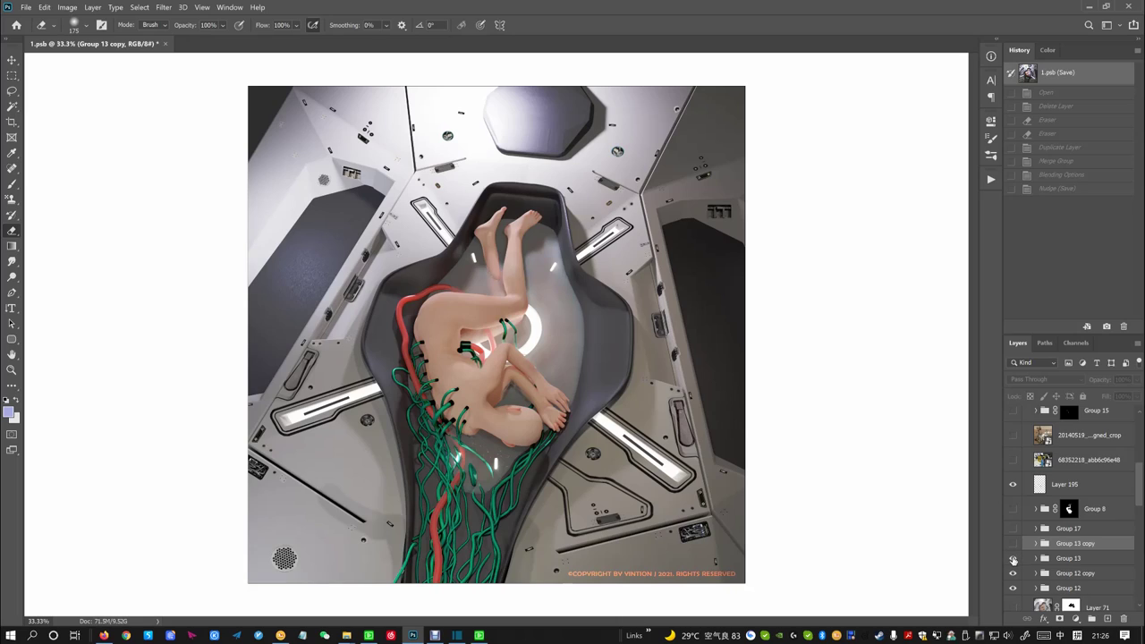
pyautogui.click(1013, 560)
# Step: Toggle Group 12 copy and Group 12 to compare the wall panel details on each side, and leave both hidden
pyautogui.click(1013, 574)
pyautogui.click(1013, 573)
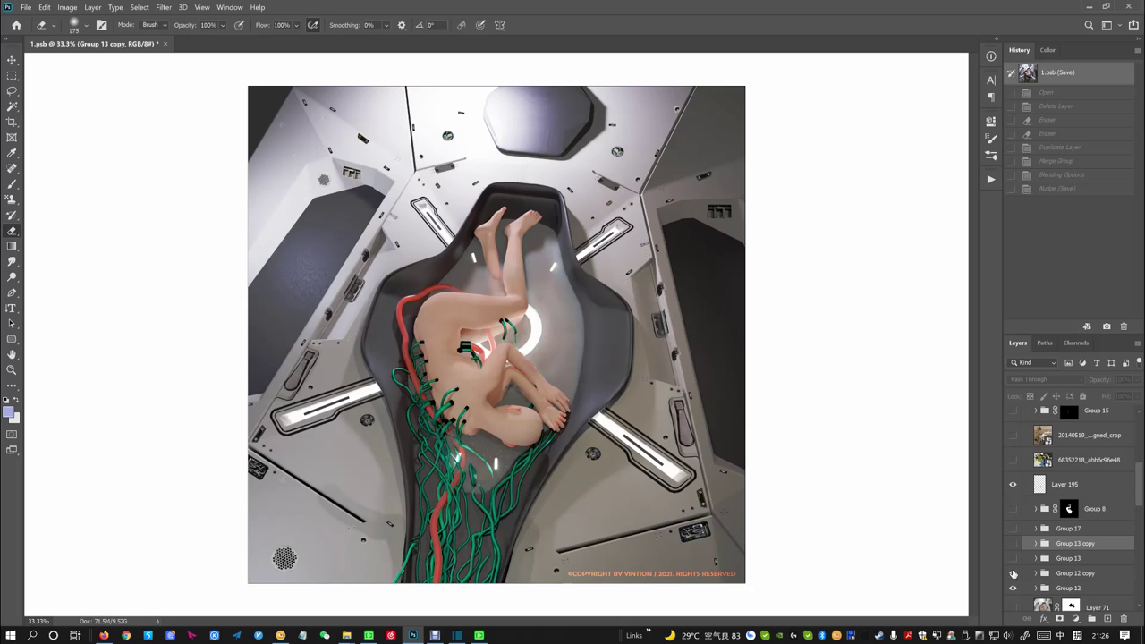
pyautogui.click(1013, 588)
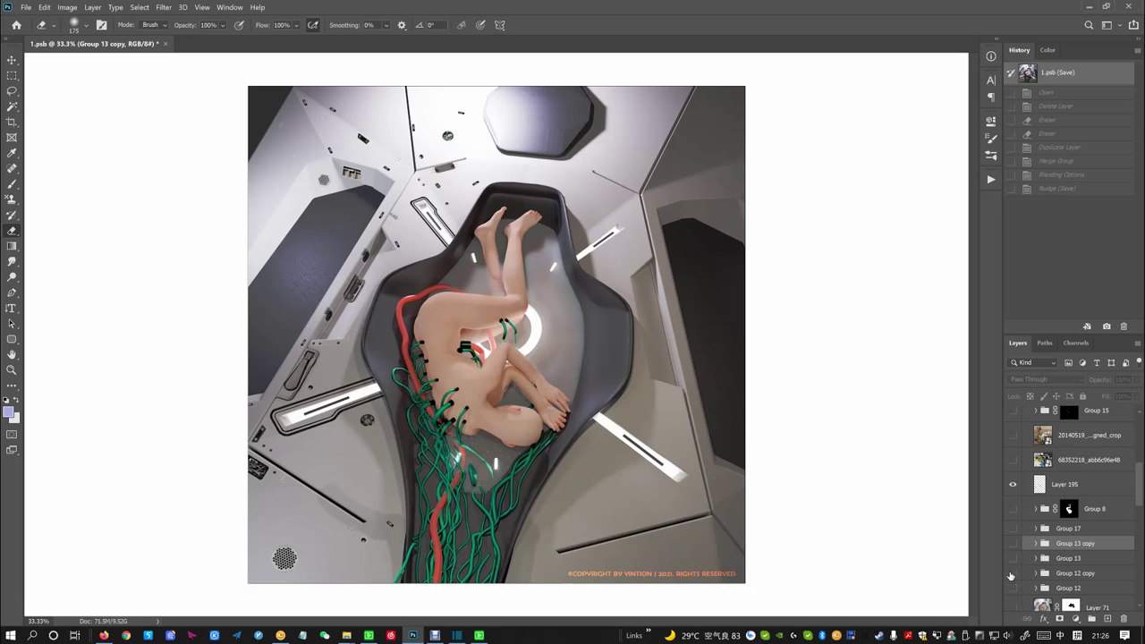
pyautogui.click(1013, 574)
pyautogui.click(1013, 588)
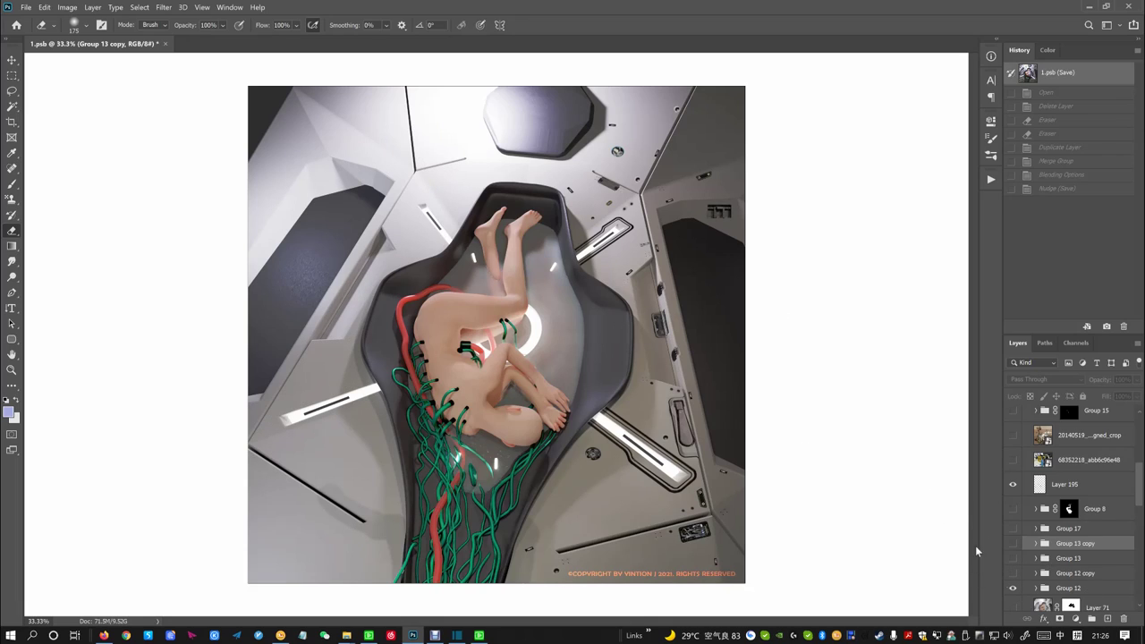
pyautogui.click(1013, 577)
pyautogui.click(1013, 574)
pyautogui.click(1012, 588)
# Step: Compare the render with the Curves 2 adjustment hidden and shown, and select its adjustment thumbnail
pyautogui.scroll(-3, 1054, 568)
pyautogui.click(1048, 540)
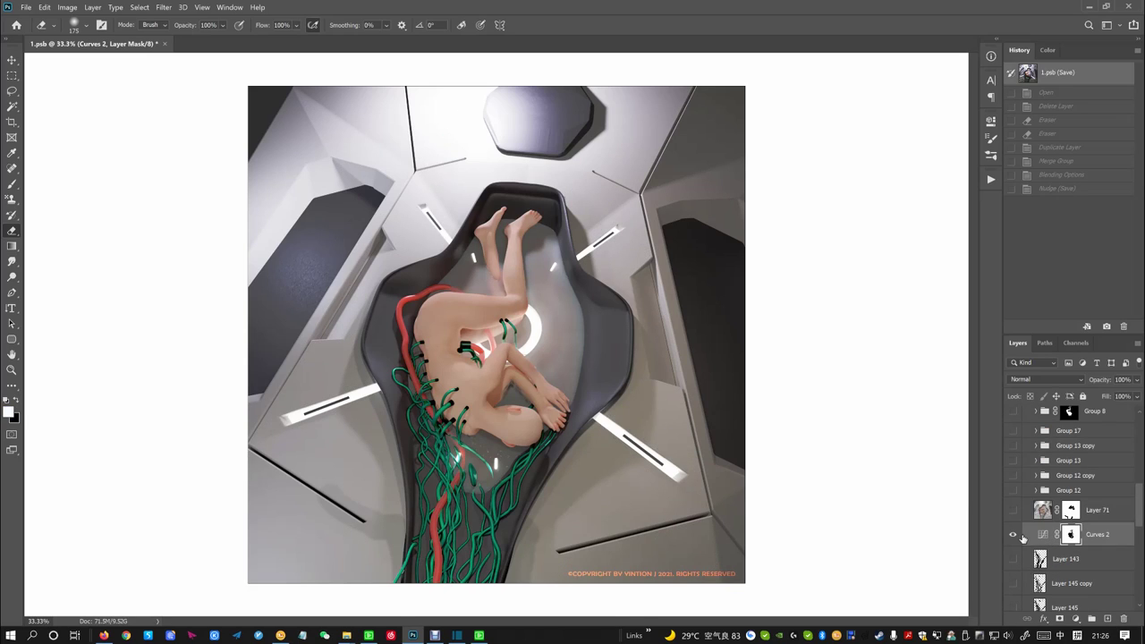
pyautogui.click(1014, 535)
pyautogui.click(1014, 535)
pyautogui.click(1043, 535)
# Step: Select Layer 163 copy and compare the cables with its green colouring hidden and shown
pyautogui.scroll(-2, 1043, 537)
pyautogui.scroll(-2, 1043, 537)
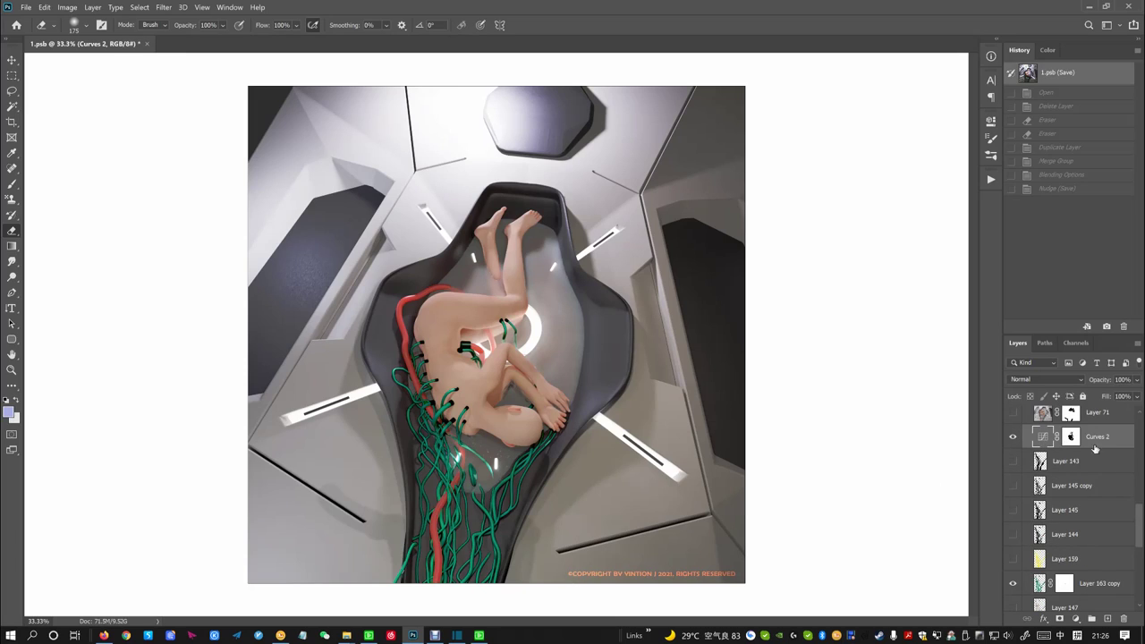
pyautogui.scroll(-3, 1056, 557)
pyautogui.click(1046, 515)
pyautogui.click(1012, 510)
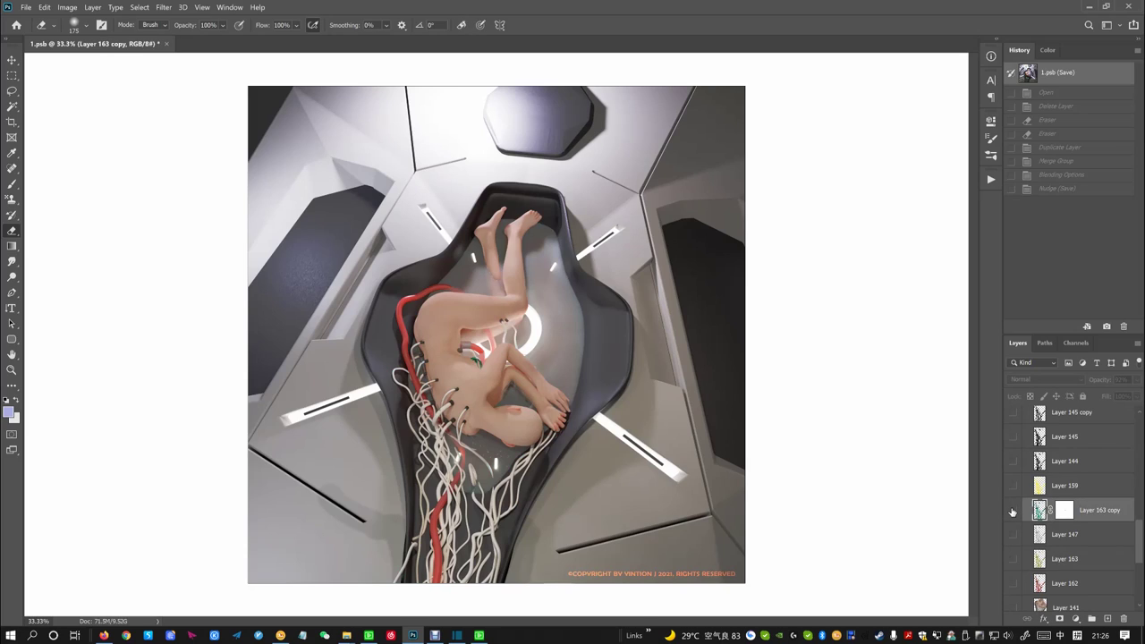
pyautogui.click(1013, 510)
# Step: Compare the pod's ring light with Layer 194 hidden and shown, and inspect its mask, Layer 72 and Layer 64
pyautogui.scroll(-7, 1044, 510)
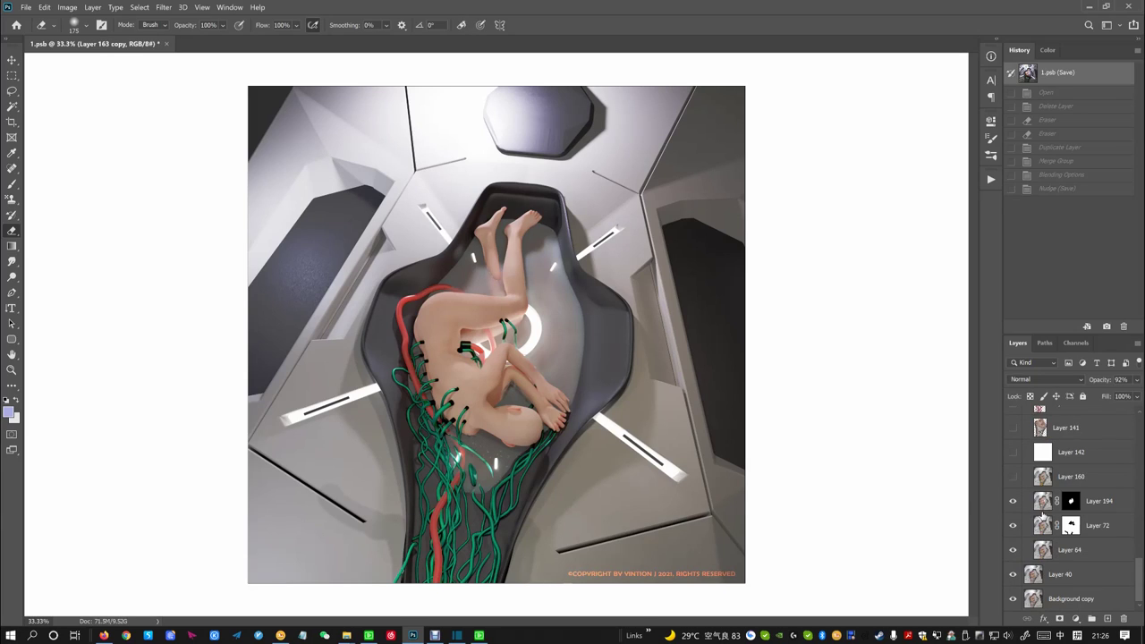
pyautogui.click(1044, 503)
pyautogui.click(1014, 504)
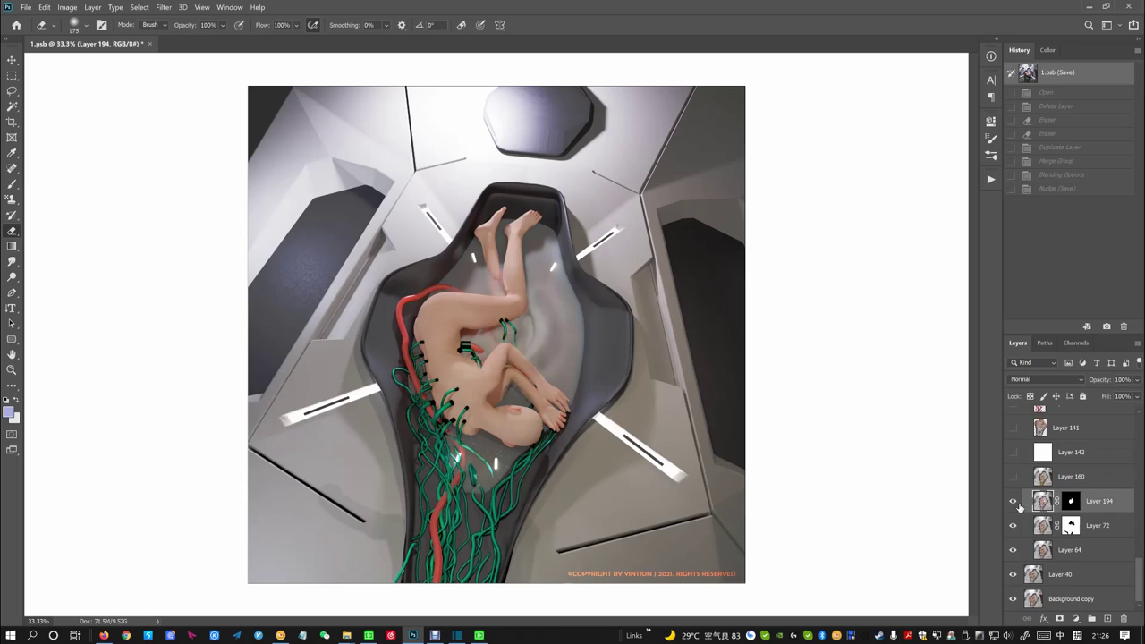
pyautogui.click(1015, 504)
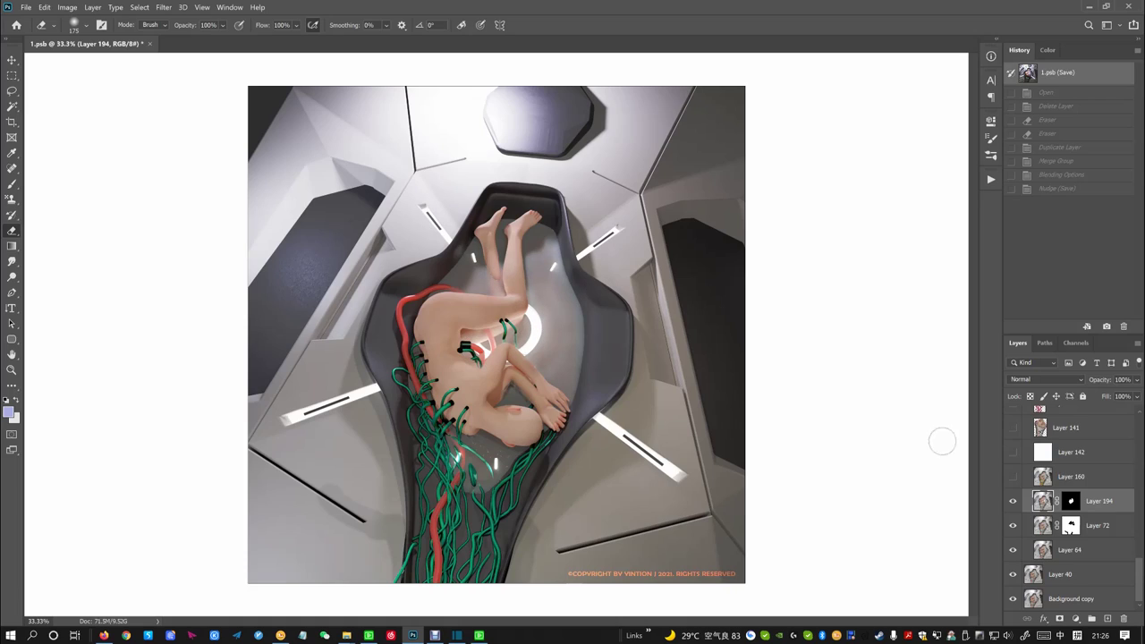
pyautogui.click(1069, 506)
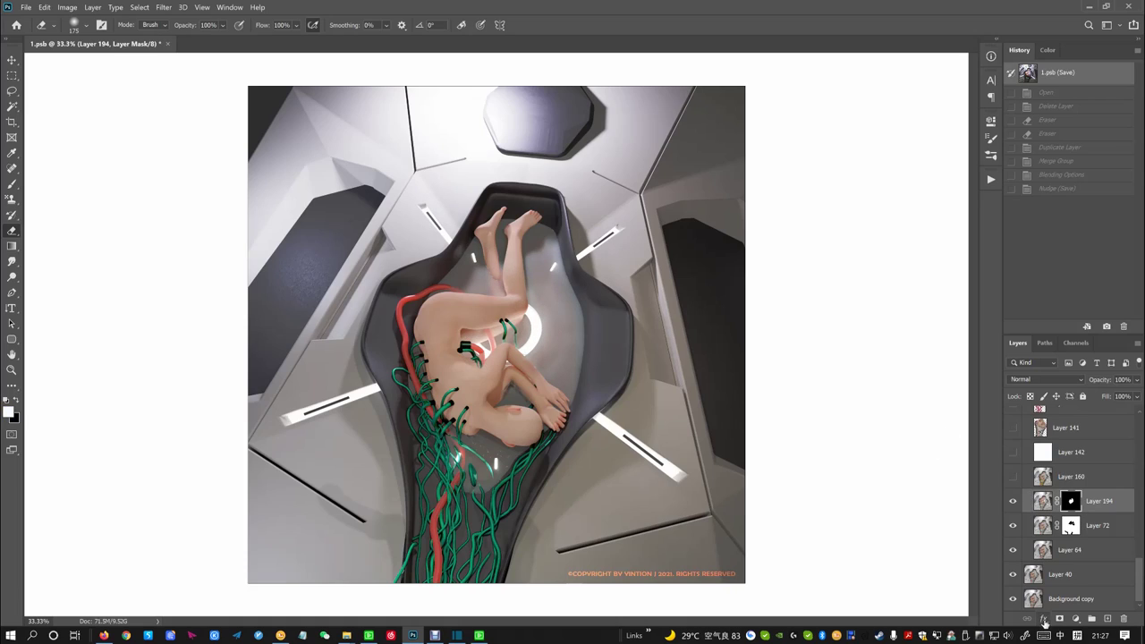
pyautogui.click(1043, 526)
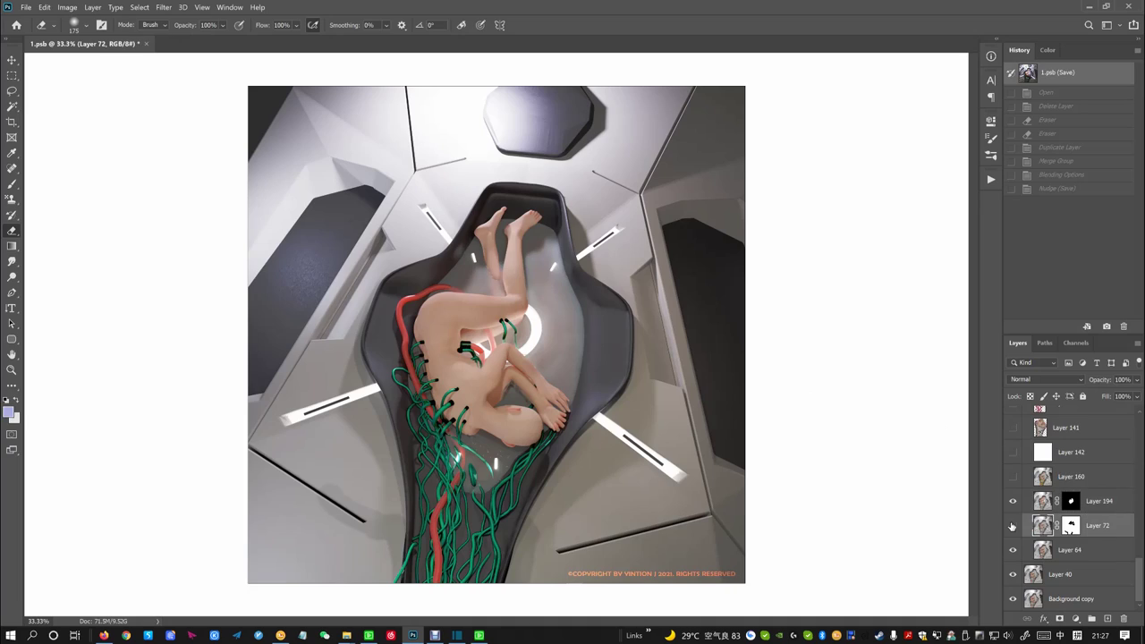
pyautogui.click(1045, 554)
# Step: Return to the start of the layer stack, revert the document to its Open history state and save it
pyautogui.moveTo(1138, 578); pyautogui.dragTo(1139, 434)
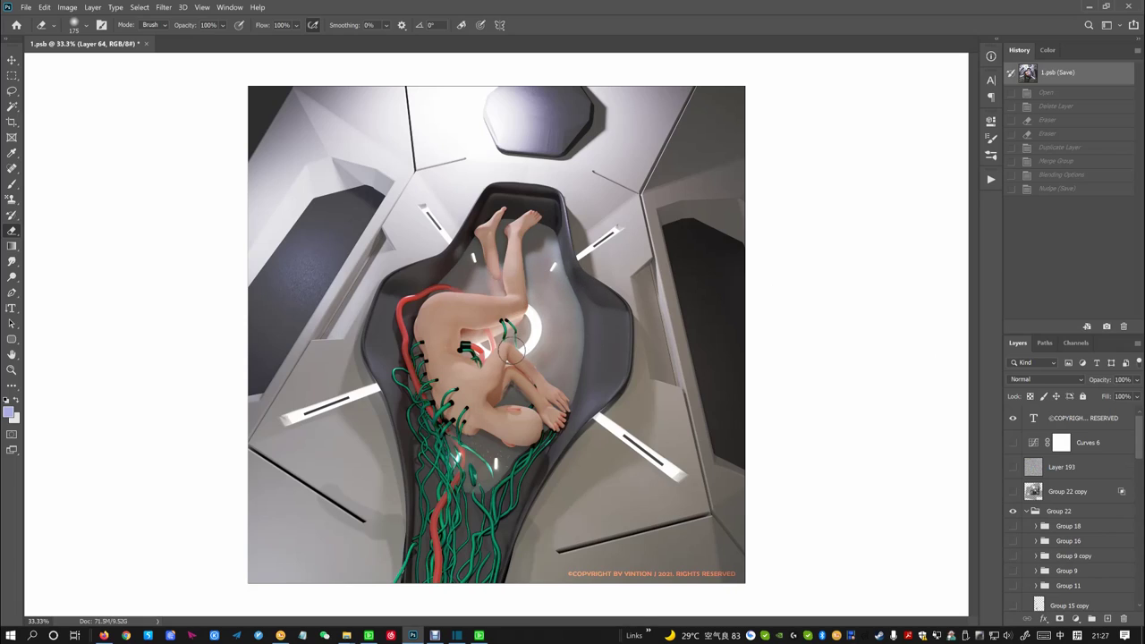
pyautogui.click(1054, 93)
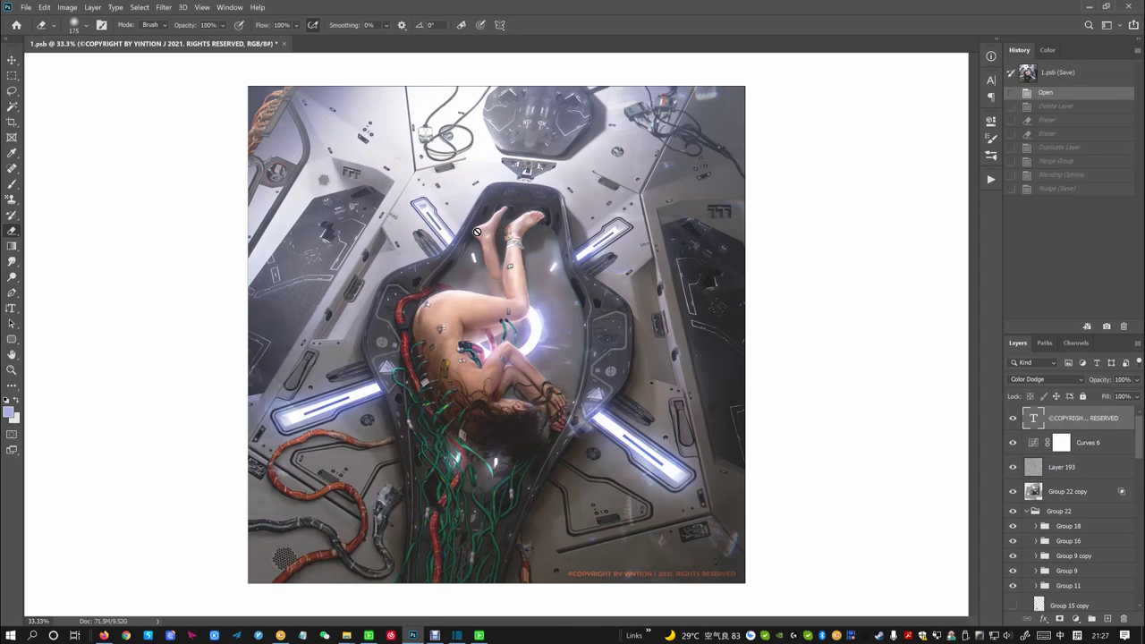
pyautogui.hotkey('ctrl', 's')
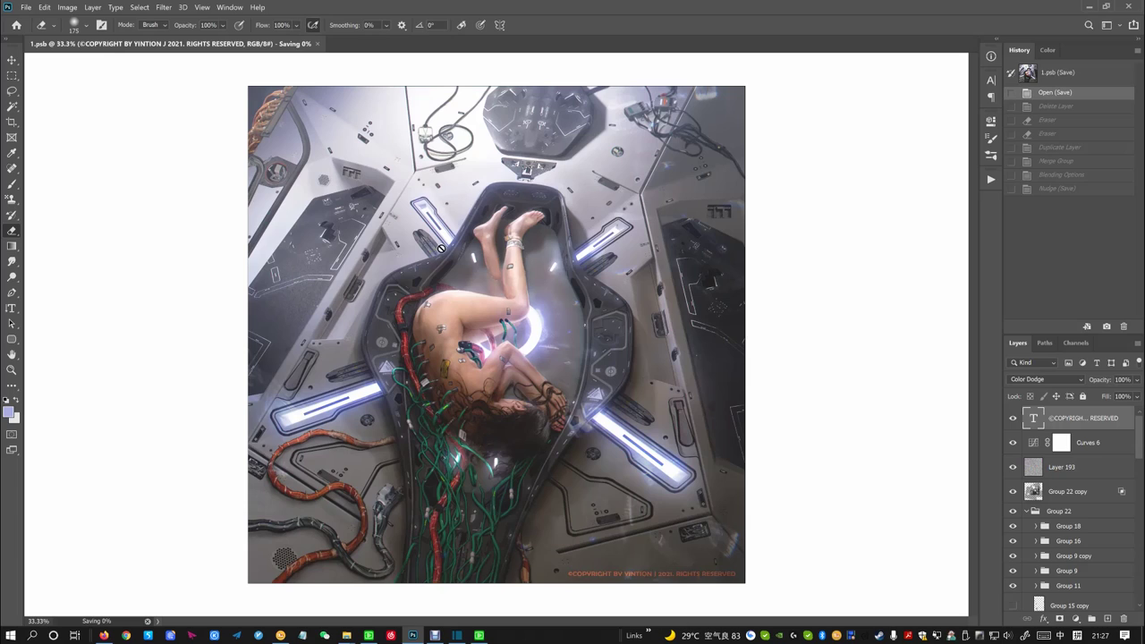
pyautogui.moveTo(349, 633)
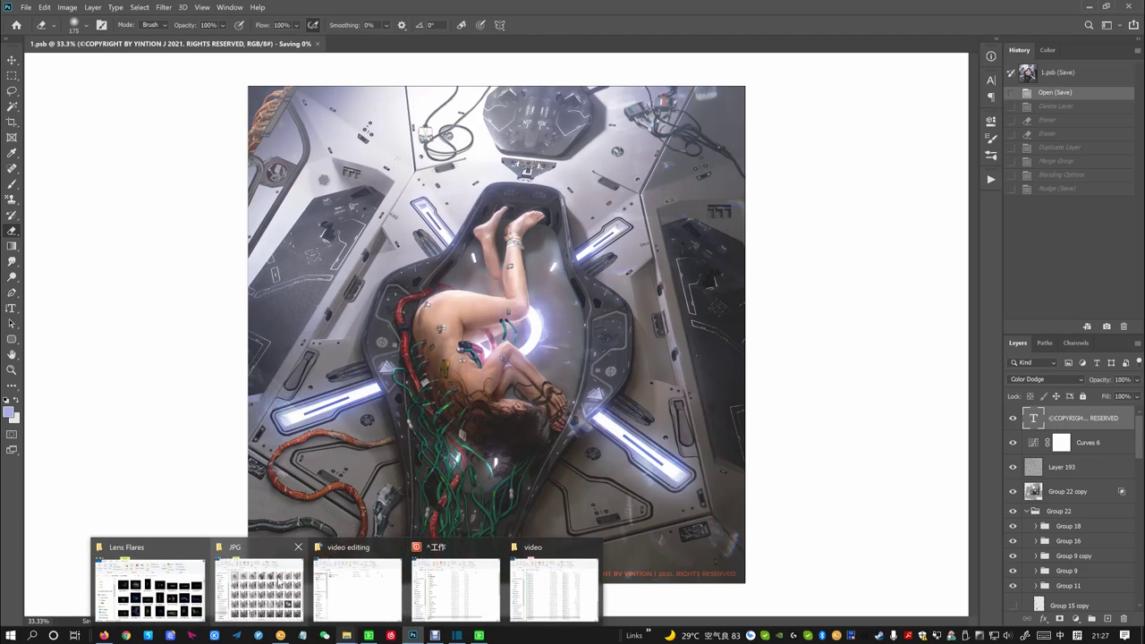
pyautogui.click(259, 590)
pyautogui.hotkey('alt', 'Left')
pyautogui.hotkey('alt', 'Left')
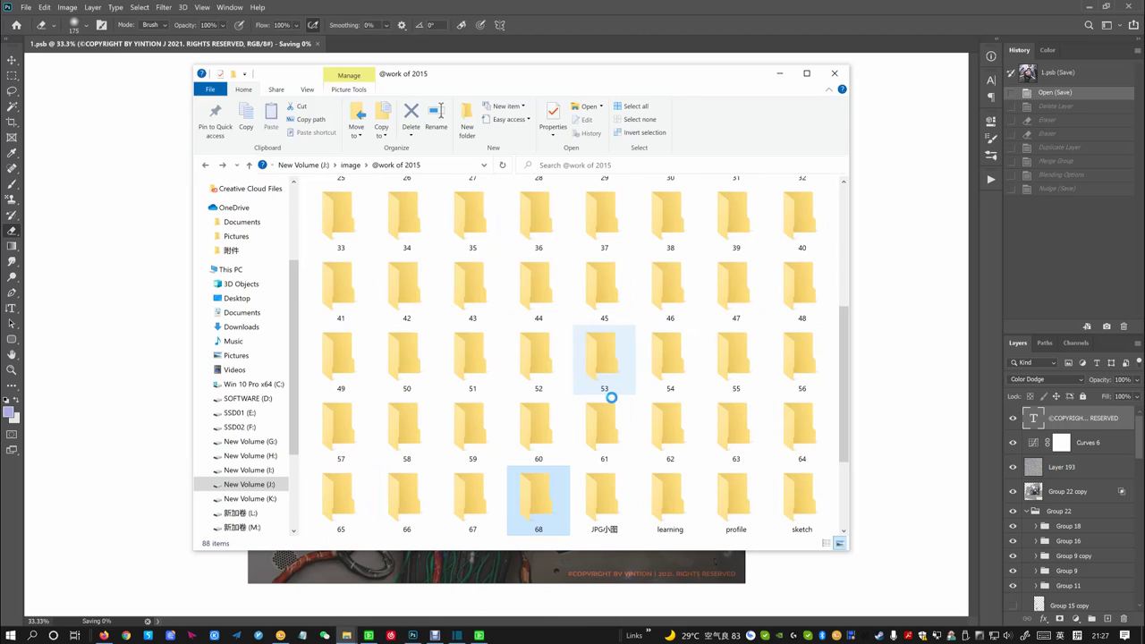
pyautogui.click(346, 483)
pyautogui.doubleClick(346, 483)
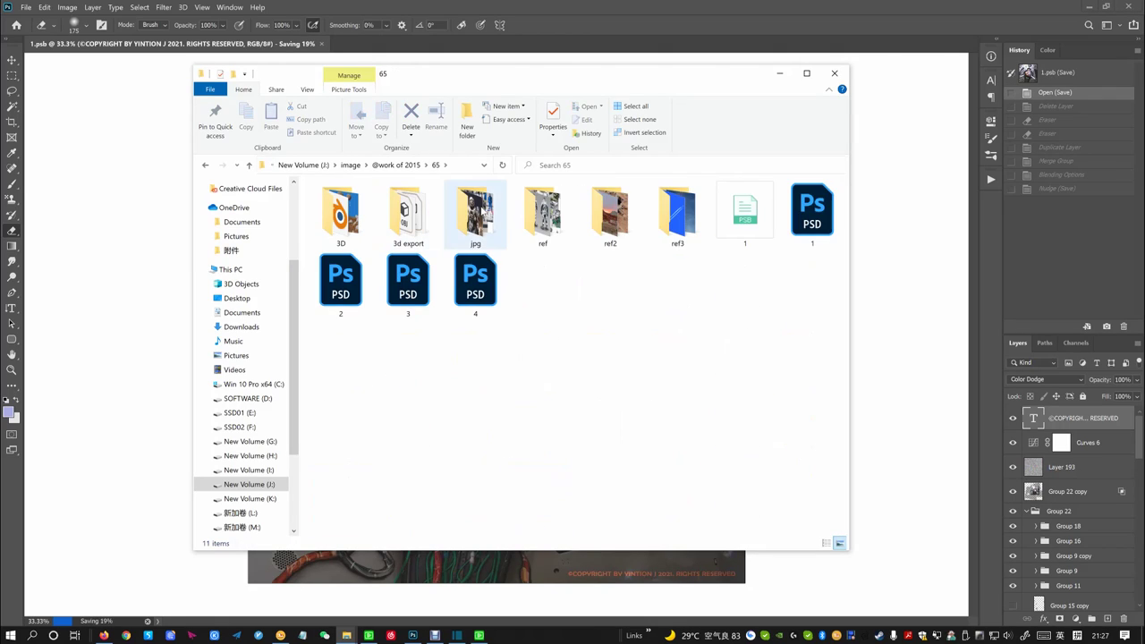
pyautogui.click(456, 636)
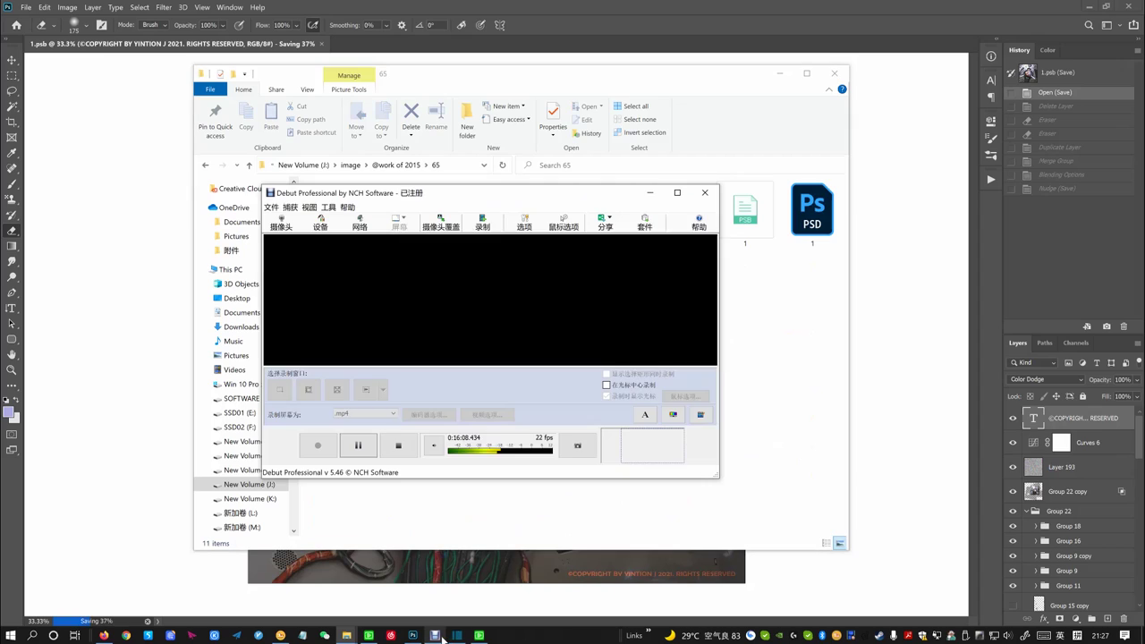
pyautogui.click(468, 514)
pyautogui.doubleClick(478, 215)
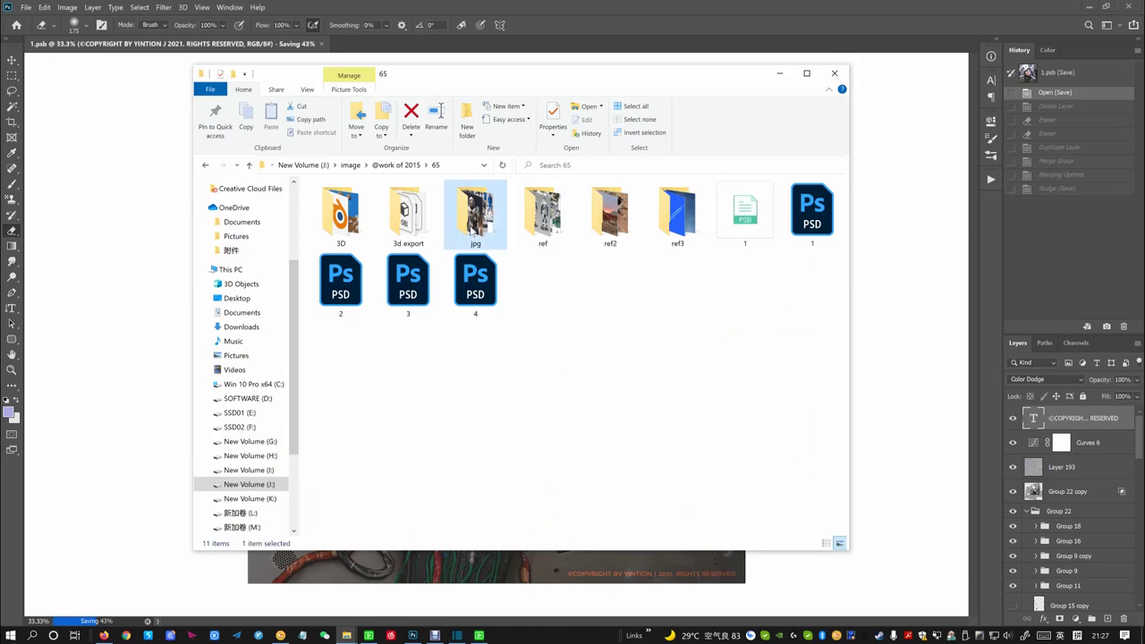
pyautogui.scroll(-2, 580, 428)
pyautogui.scroll(2, 579, 428)
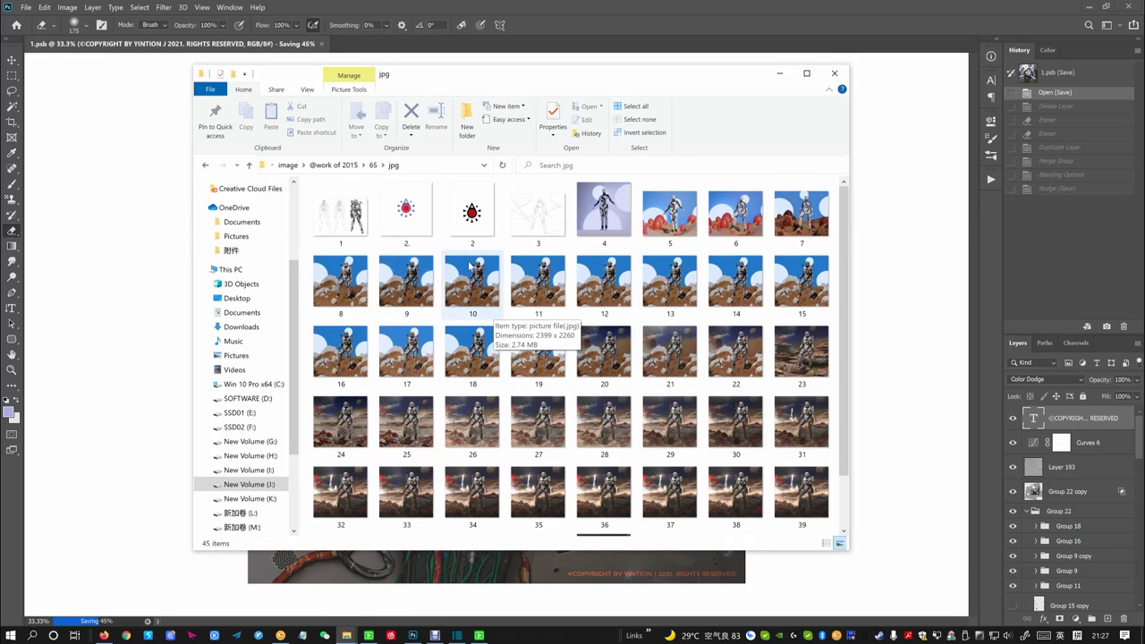
# Step: Open image 1 in GeeImageViewer and arrange the viewer and folder windows next to each other
pyautogui.moveTo(421, 83); pyautogui.dragTo(374, 76)
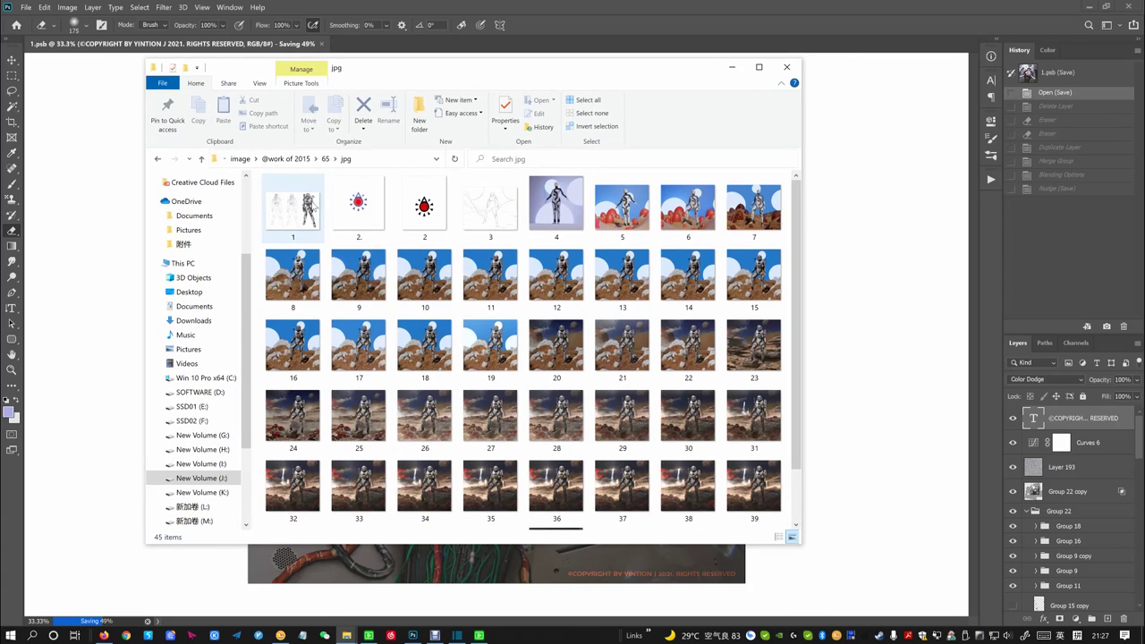
pyautogui.doubleClick(292, 207)
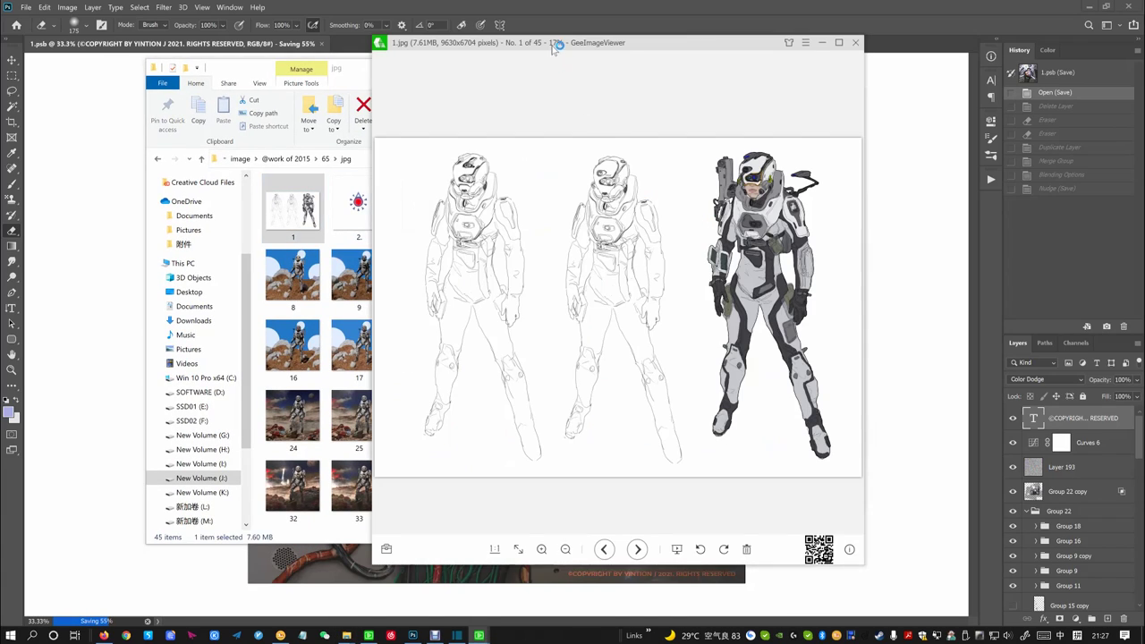
pyautogui.moveTo(556, 47); pyautogui.dragTo(706, 55)
pyautogui.moveTo(440, 75); pyautogui.dragTo(330, 74)
pyautogui.click(733, 59)
pyautogui.moveTo(733, 60); pyautogui.dragTo(613, 43)
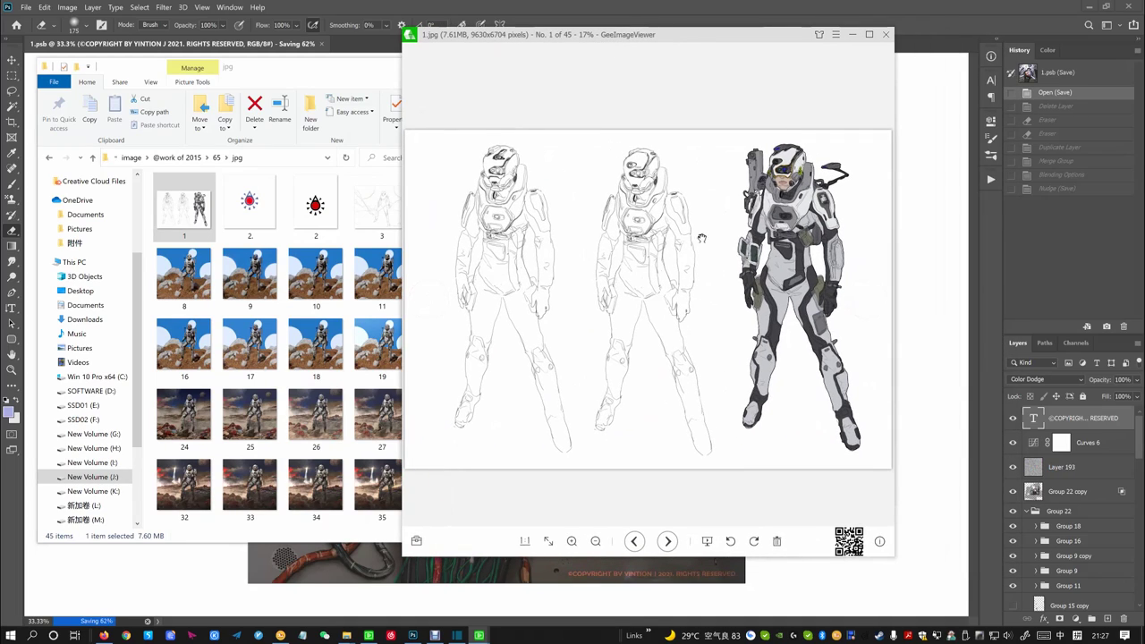
pyautogui.moveTo(698, 238); pyautogui.dragTo(731, 159)
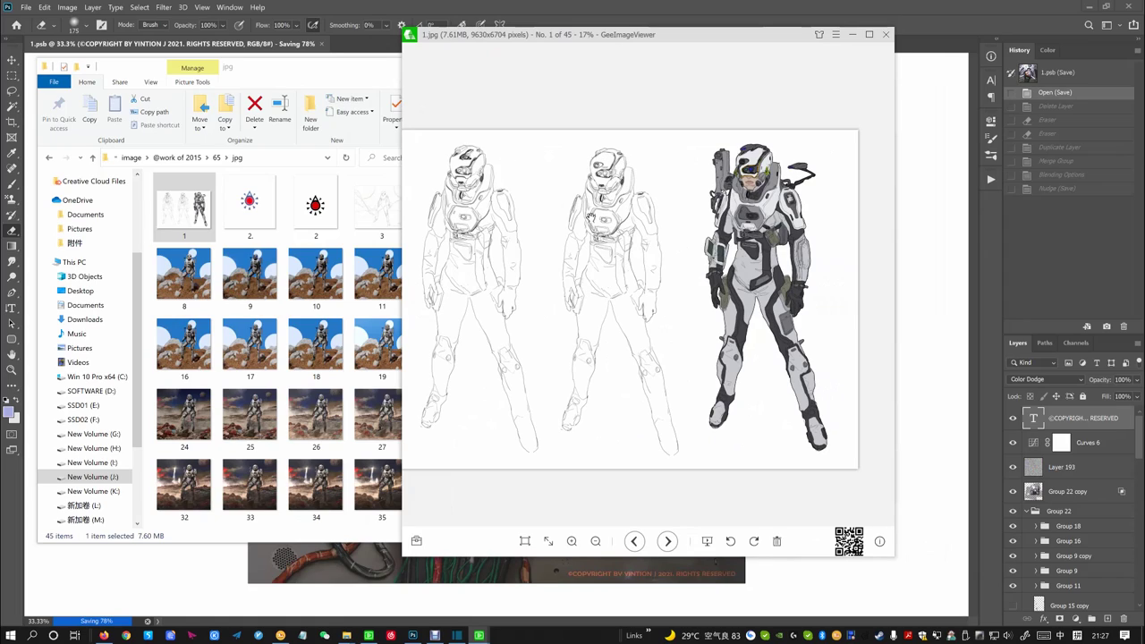
# Step: Browse from the character design sheet through the emblem images and 3.jpg composition sketch to 4.jpg
pyautogui.scroll(-1, 785, 205)
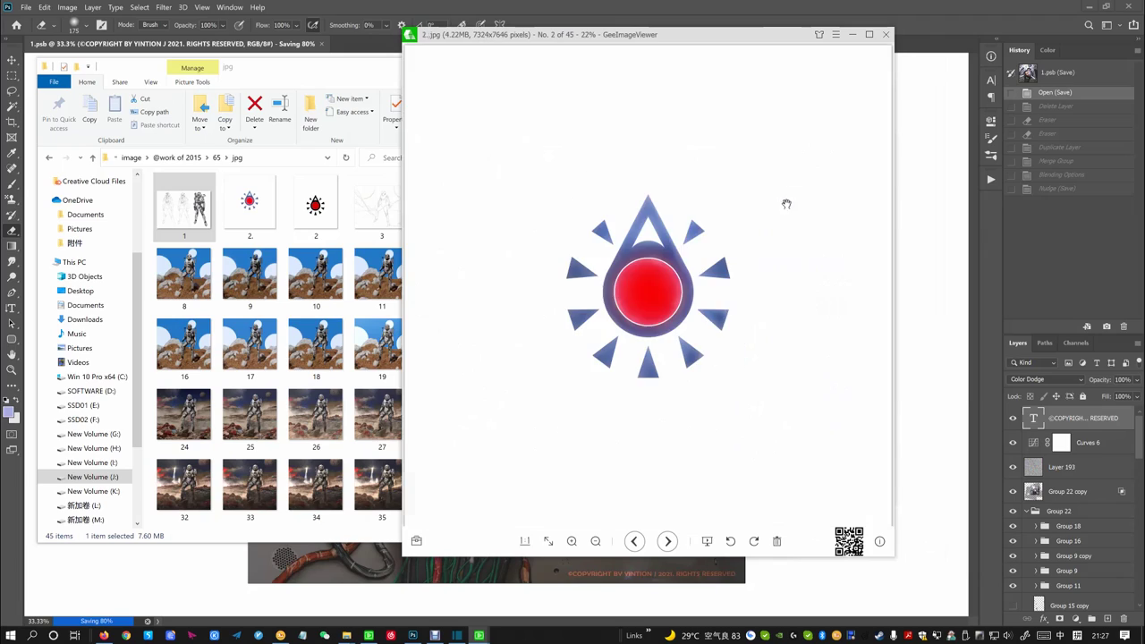
pyautogui.scroll(1, 786, 223)
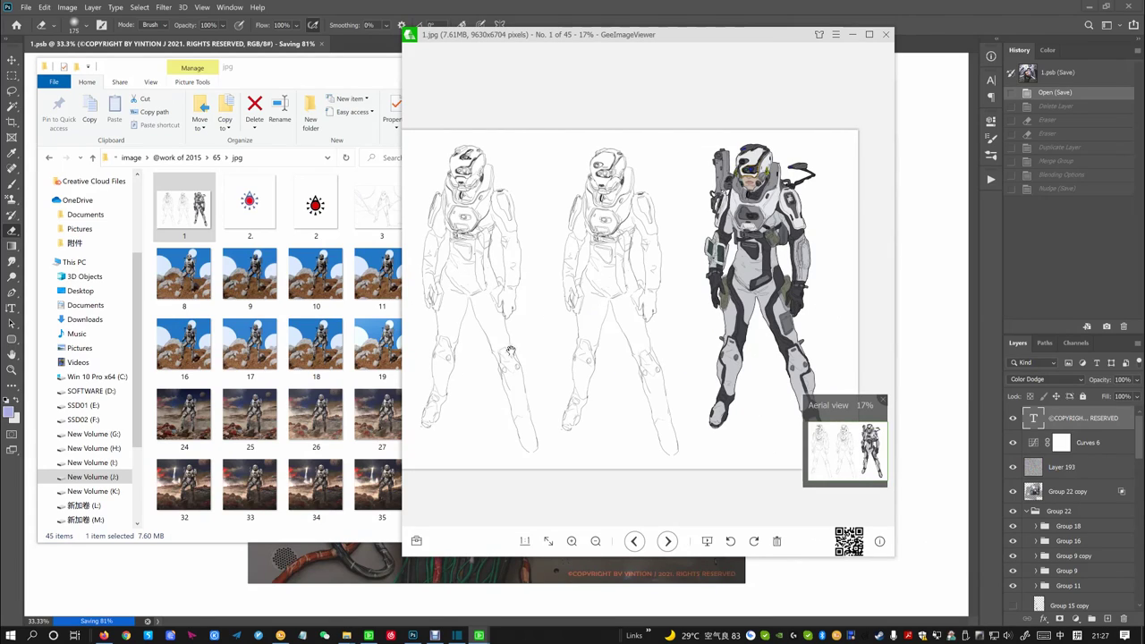
pyautogui.scroll(-1, 792, 212)
pyautogui.scroll(-2, 694, 257)
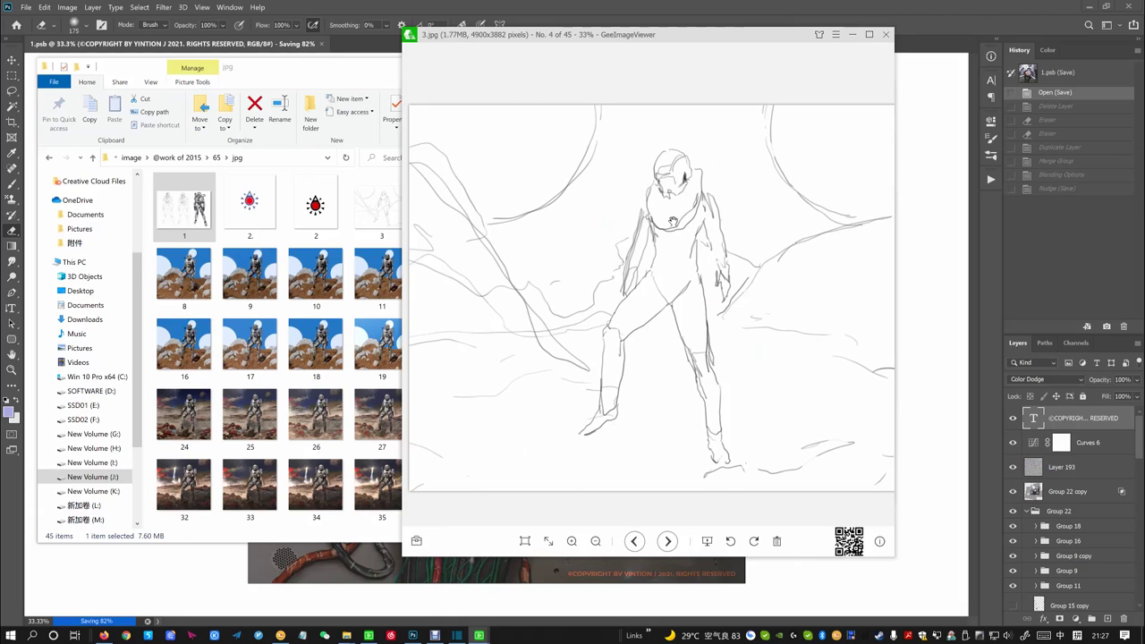
pyautogui.scroll(-1, 656, 117)
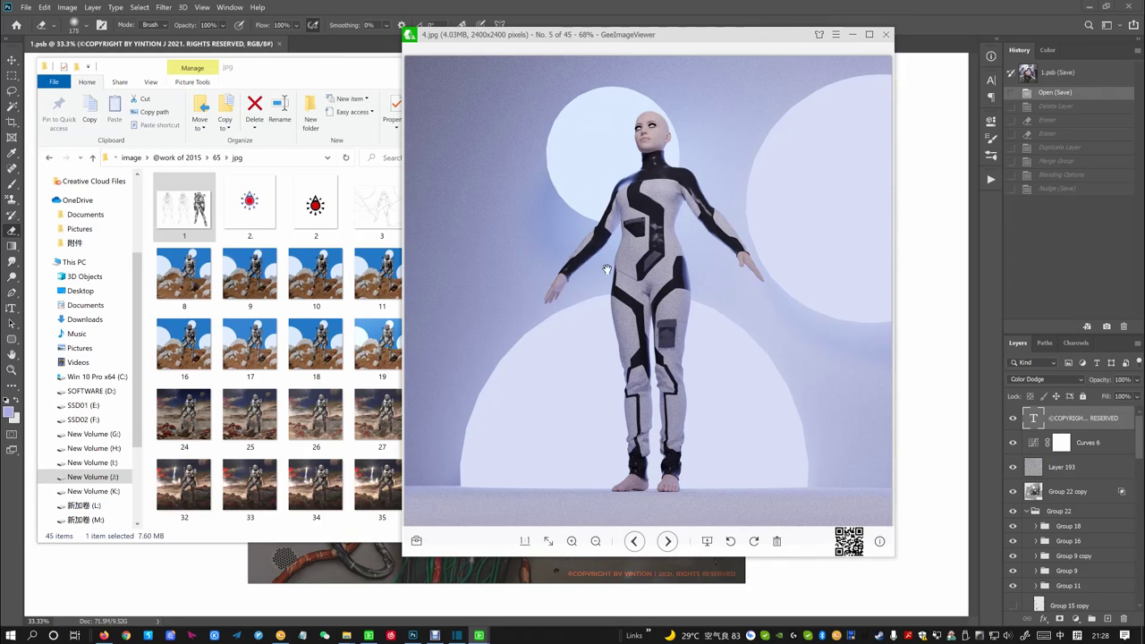
# Step: Reposition the viewer and folder windows so that more image thumbnails are uncovered beside the 4.jpg render
pyautogui.moveTo(641, 40); pyautogui.dragTo(732, 46)
pyautogui.moveTo(469, 66); pyautogui.dragTo(436, 68)
pyautogui.moveTo(710, 48); pyautogui.dragTo(670, 40)
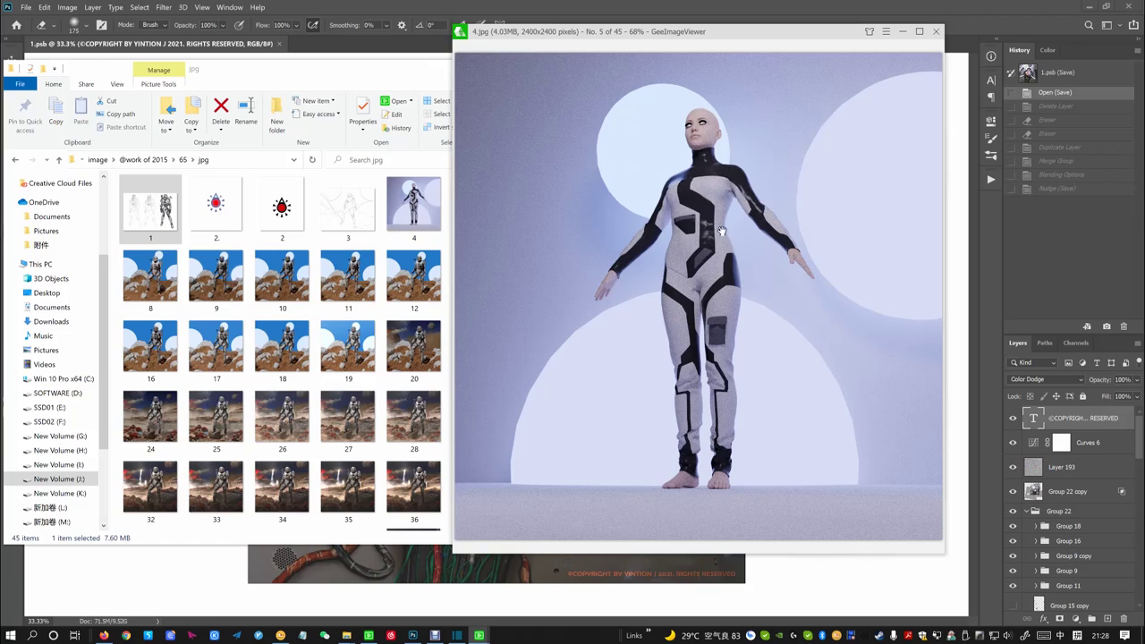
# Step: Step through the early 3D scene renders from 5.jpg to 8.jpg, rechecking 7.jpg along the way
pyautogui.scroll(-1, 722, 223)
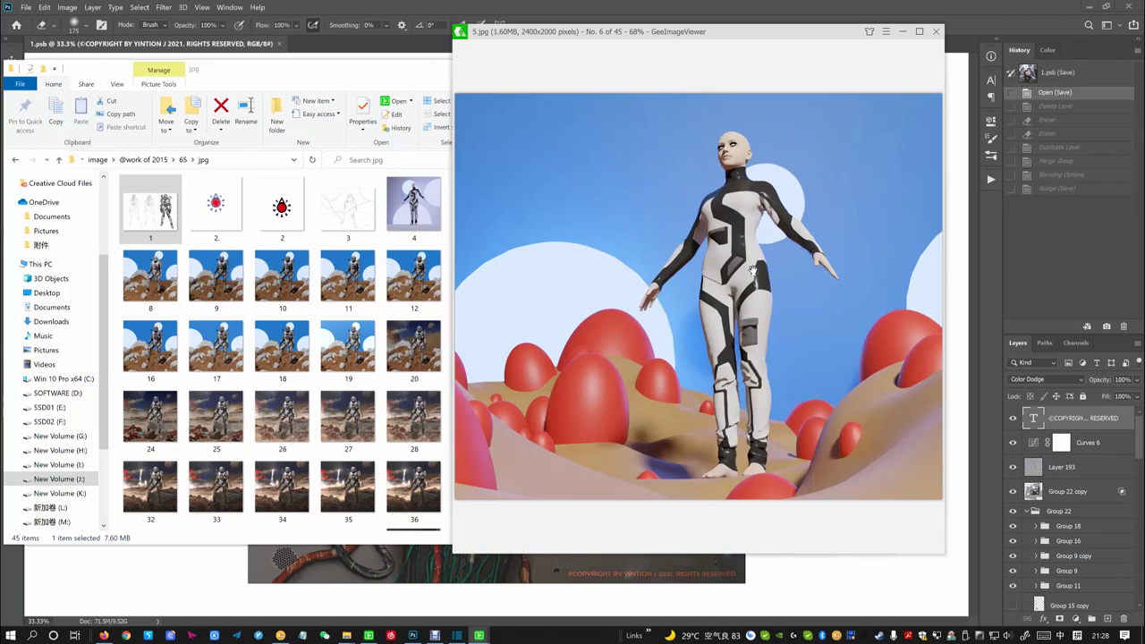
pyautogui.scroll(-1, 758, 279)
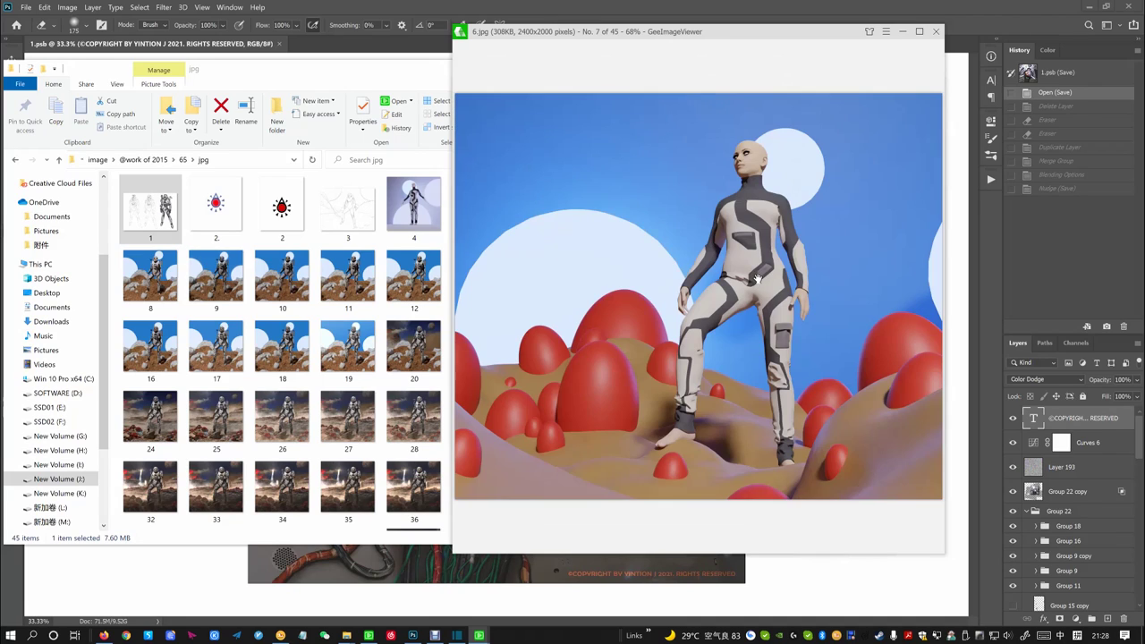
pyautogui.scroll(-1, 630, 372)
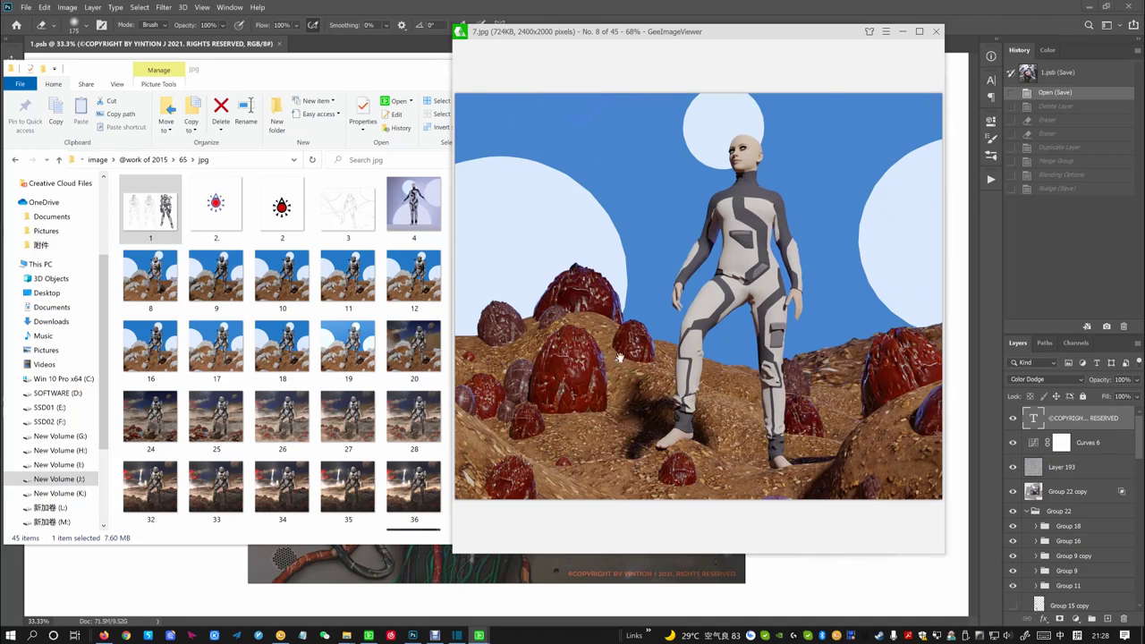
pyautogui.scroll(-1, 755, 229)
pyautogui.scroll(1, 756, 204)
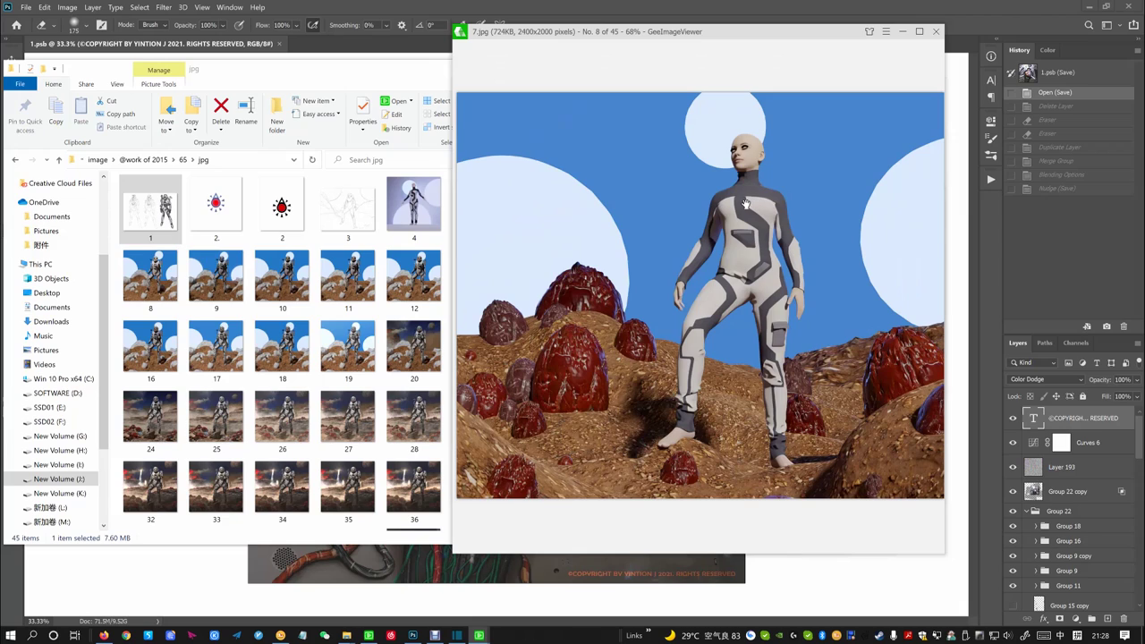
pyautogui.scroll(-1, 751, 185)
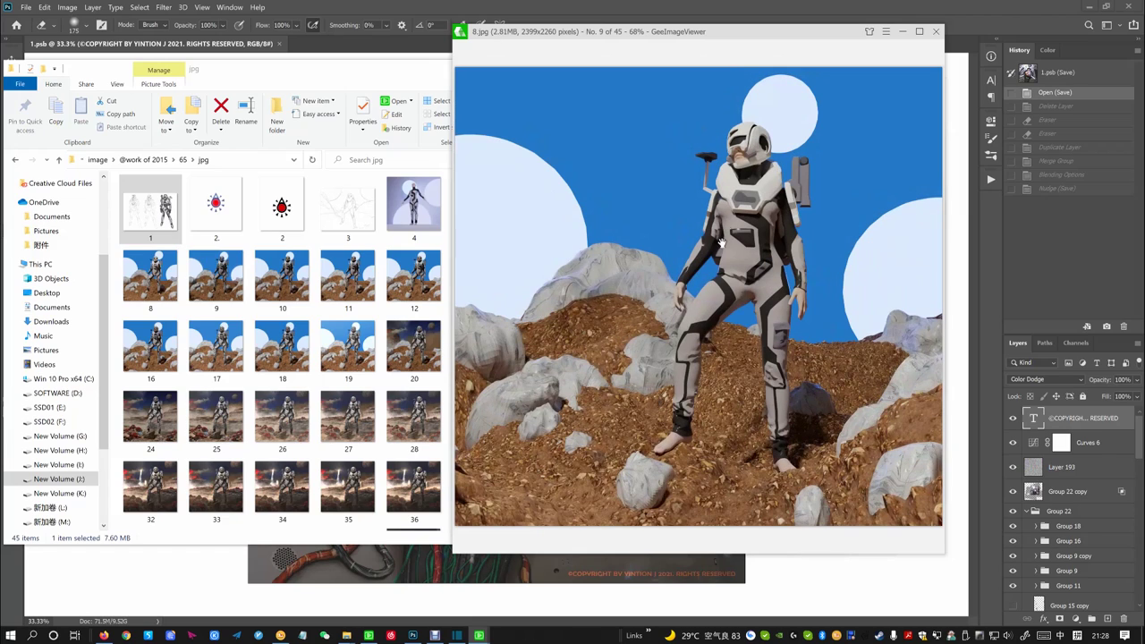
# Step: Step through the astronaut renders from 9.jpg to 15.jpg
pyautogui.scroll(-1, 733, 204)
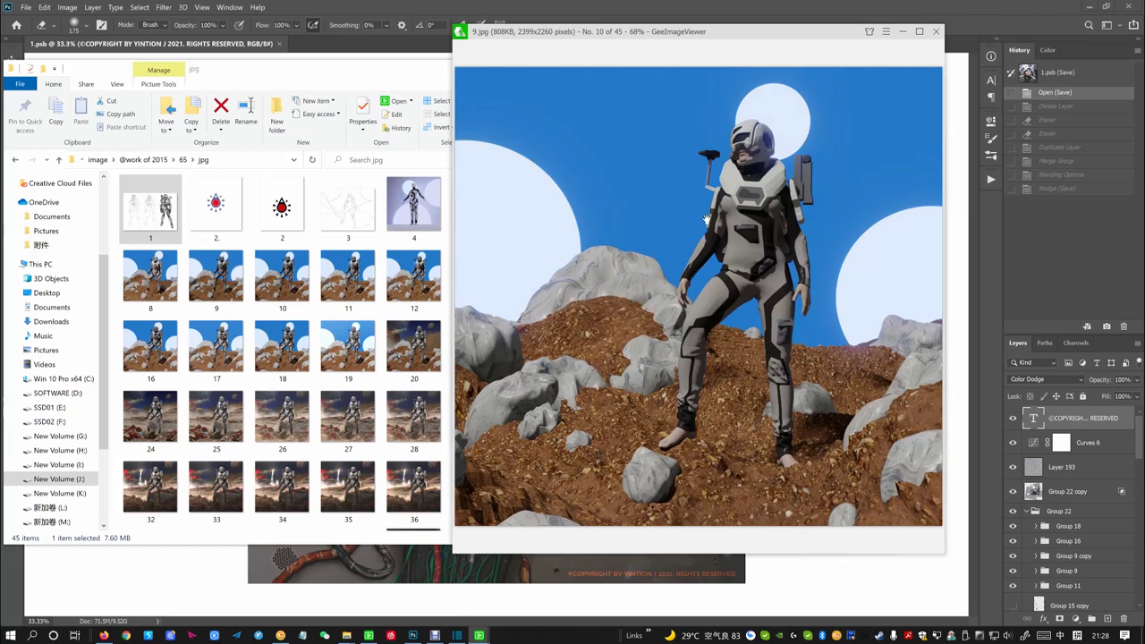
pyautogui.scroll(-1, 759, 170)
pyautogui.scroll(-1, 739, 215)
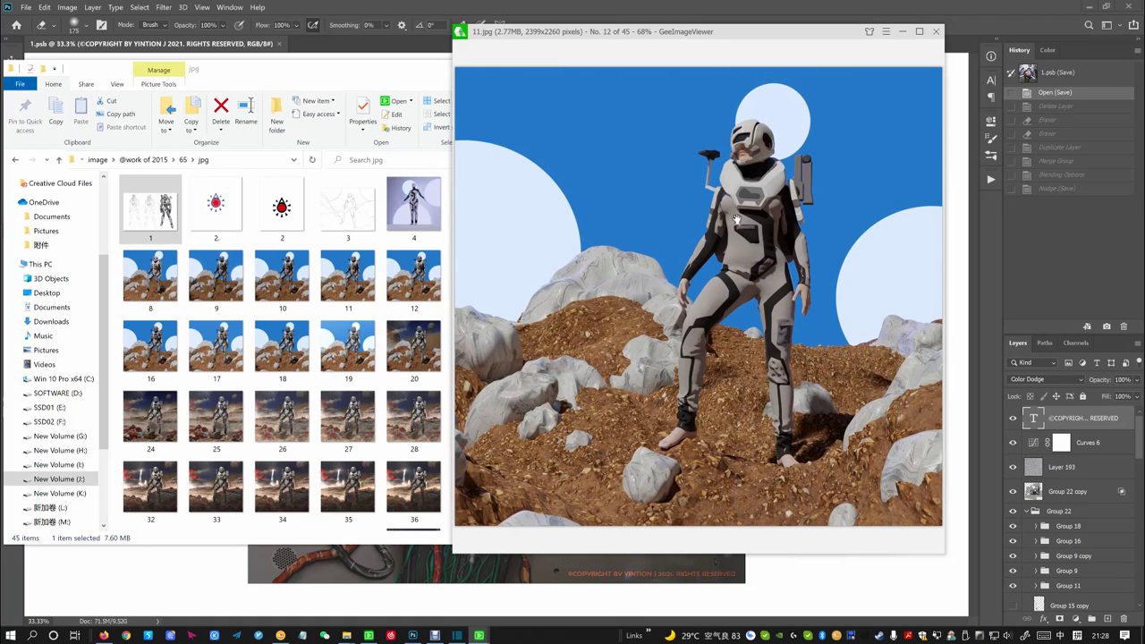
pyautogui.scroll(-2, 739, 231)
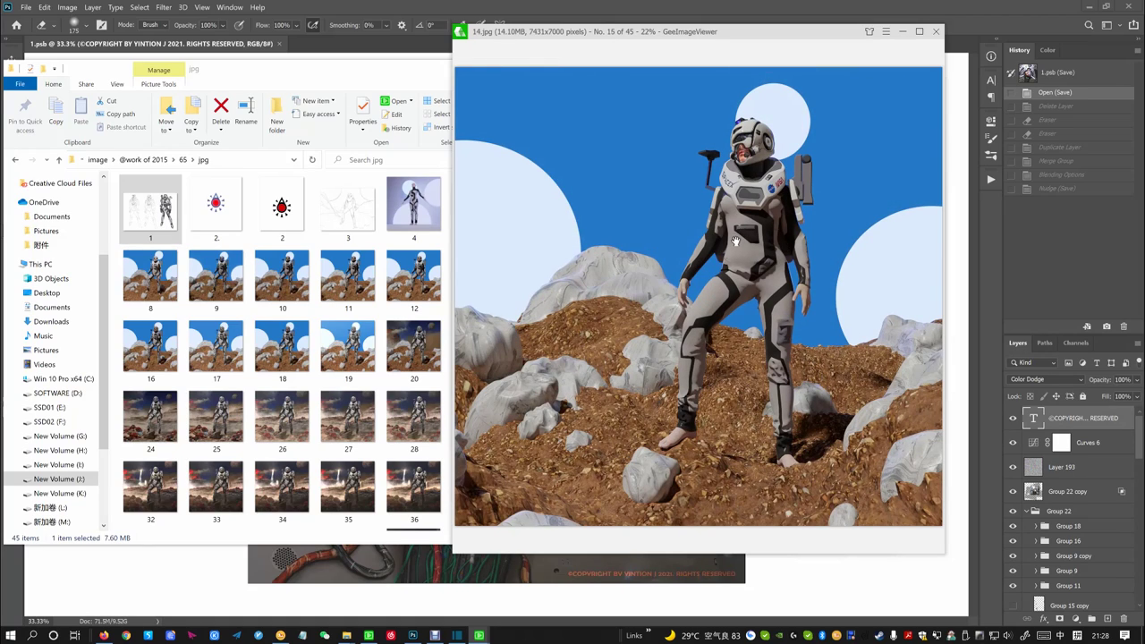
pyautogui.scroll(1, 736, 242)
pyautogui.scroll(-1, 734, 245)
pyautogui.scroll(-1, 723, 268)
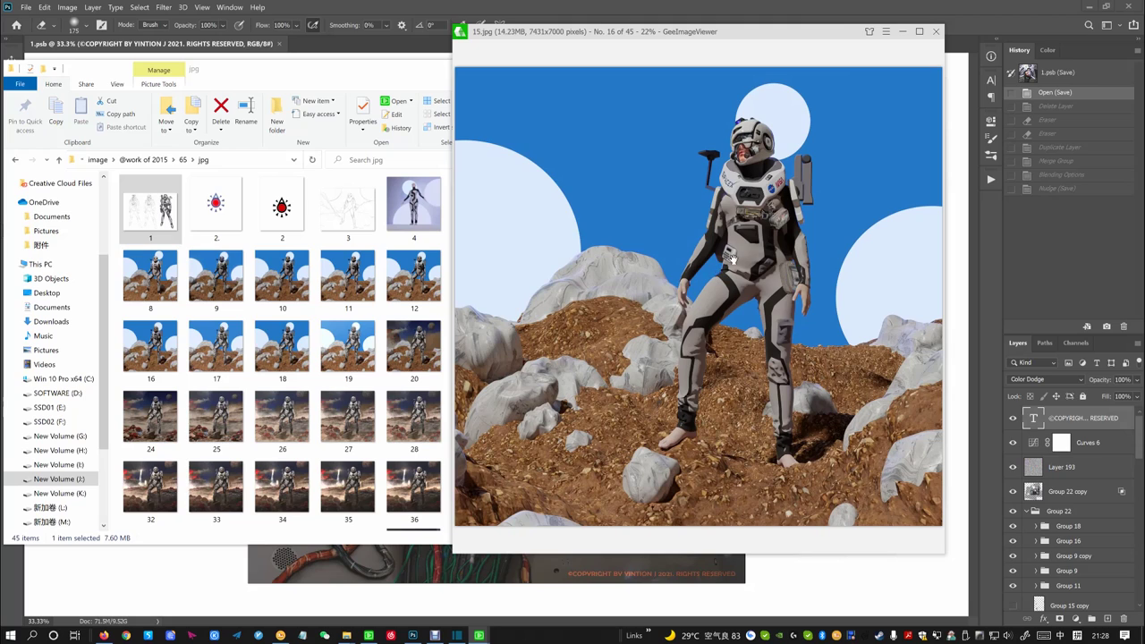
# Step: Compare the astronaut's suit in 14.jpg and 15.jpg, with a close-up of each image
pyautogui.scroll(1, 732, 257)
pyautogui.scroll(-1, 741, 234)
pyautogui.scroll(3, 743, 226)
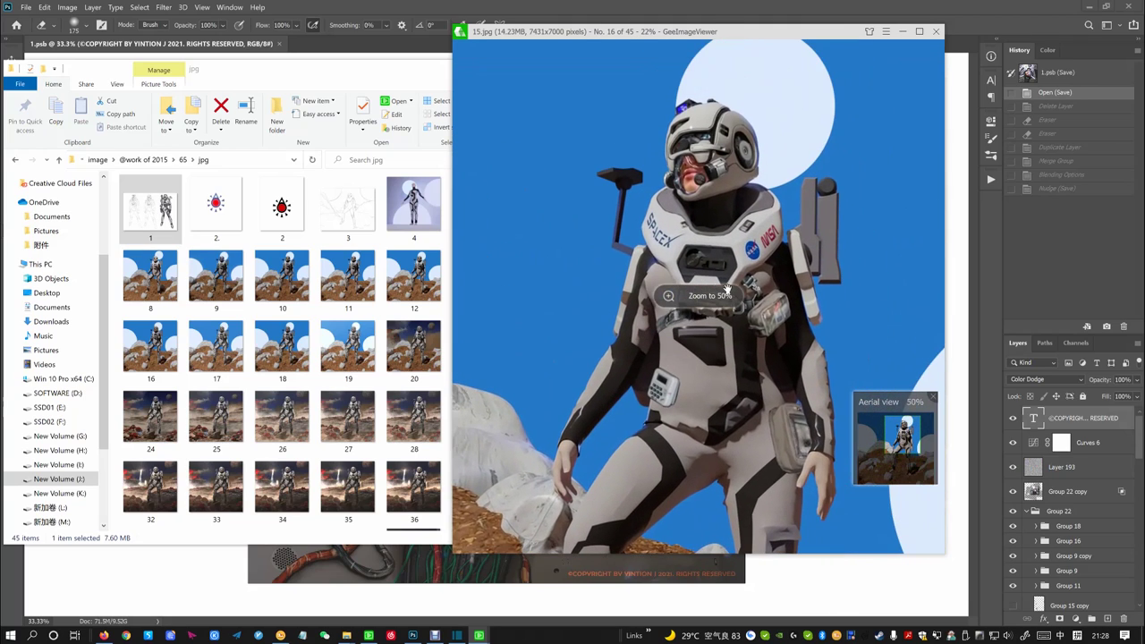
pyautogui.moveTo(743, 240); pyautogui.dragTo(763, 230)
pyautogui.press('Left')
pyautogui.scroll(3, 778, 221)
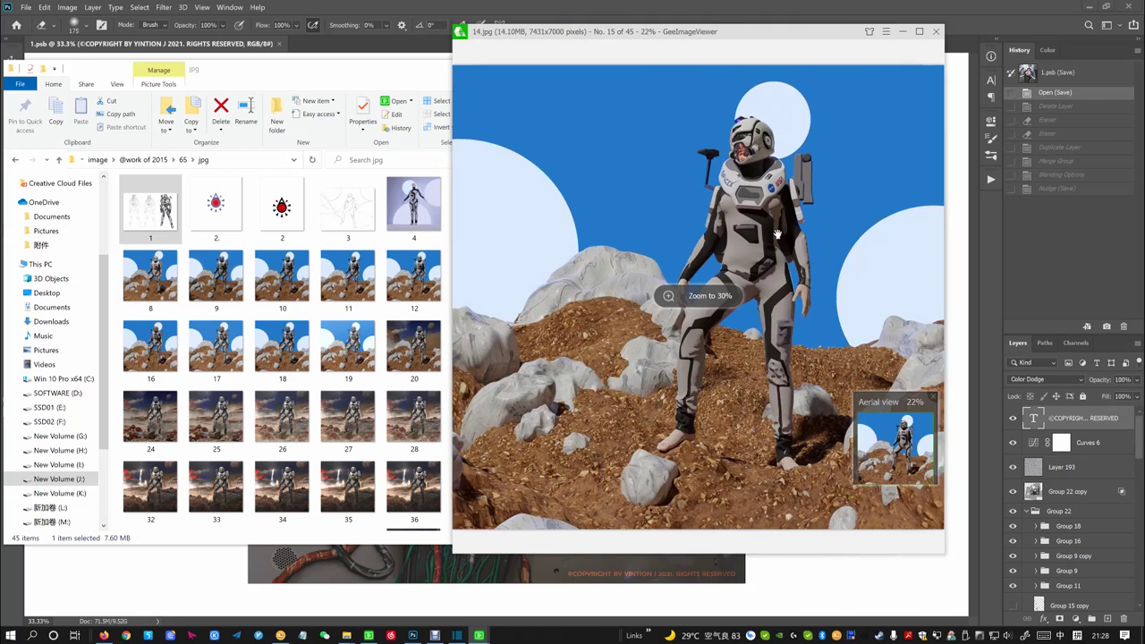
pyautogui.moveTo(754, 118); pyautogui.dragTo(741, 215)
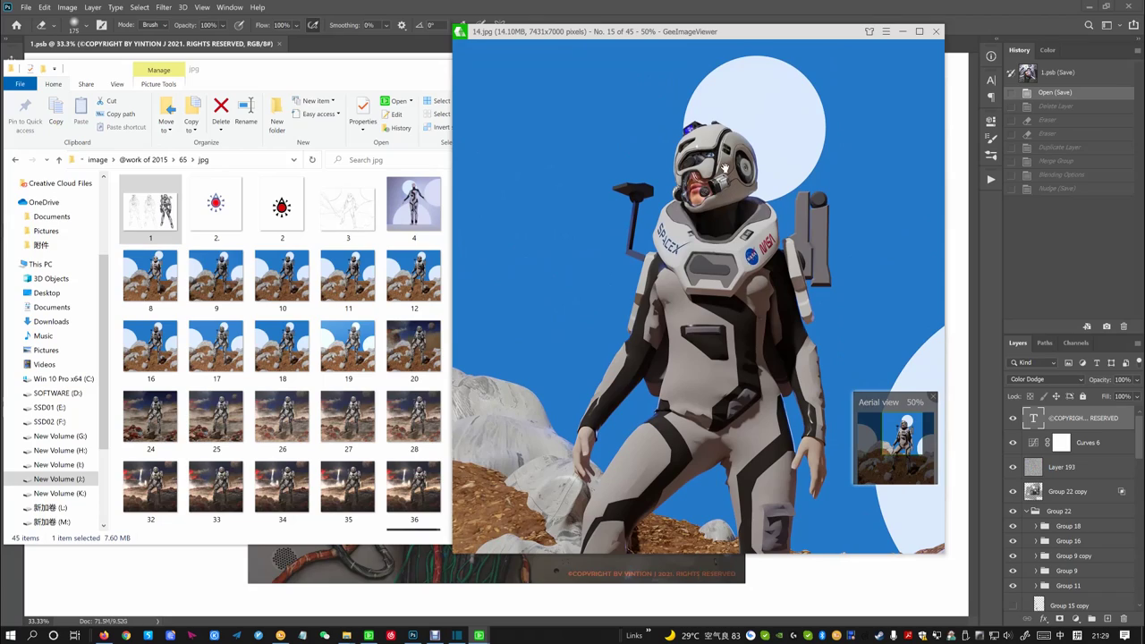
pyautogui.press('Right')
pyautogui.scroll(-1, 747, 289)
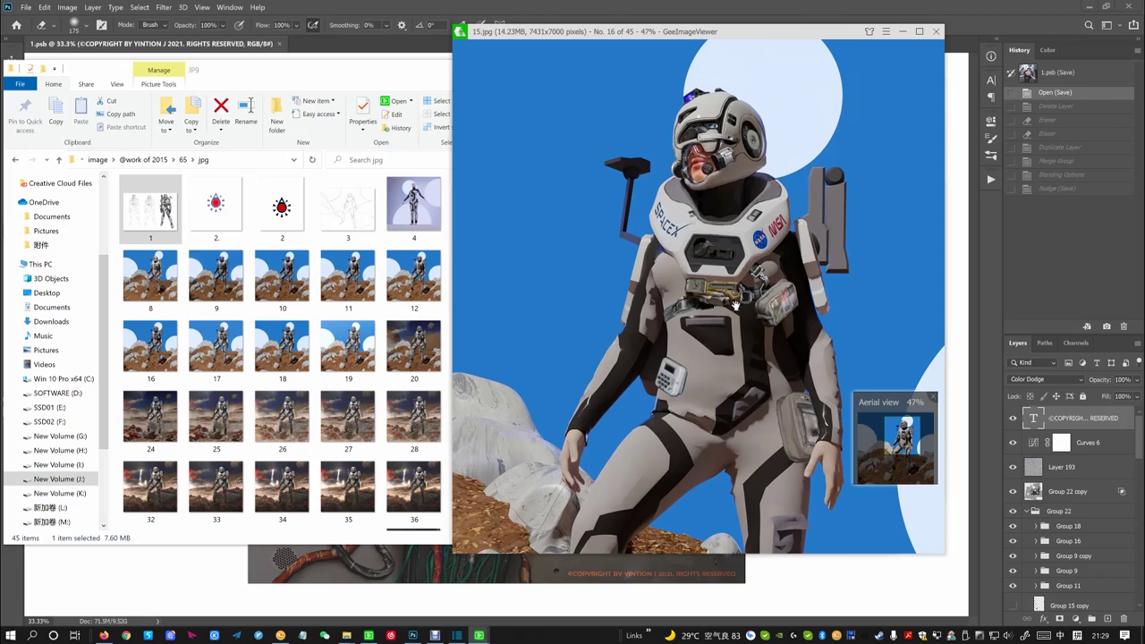
# Step: Examine the equipment added to the astronaut's chest, waist and hip in 15.jpg at close range
pyautogui.moveTo(689, 312); pyautogui.dragTo(691, 326)
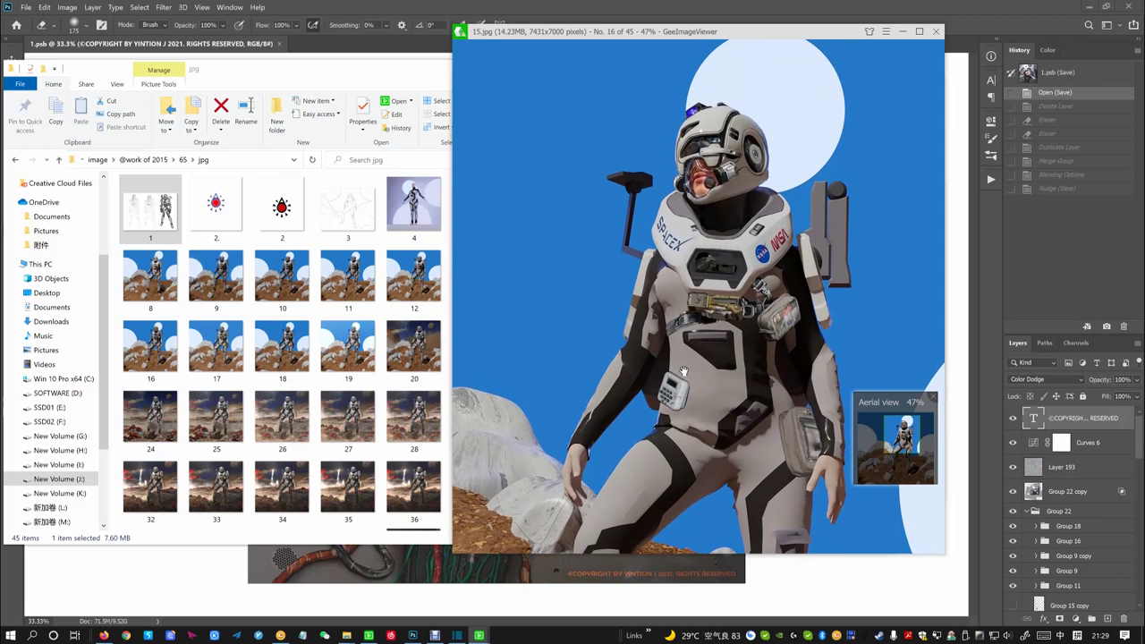
pyautogui.scroll(3, 675, 402)
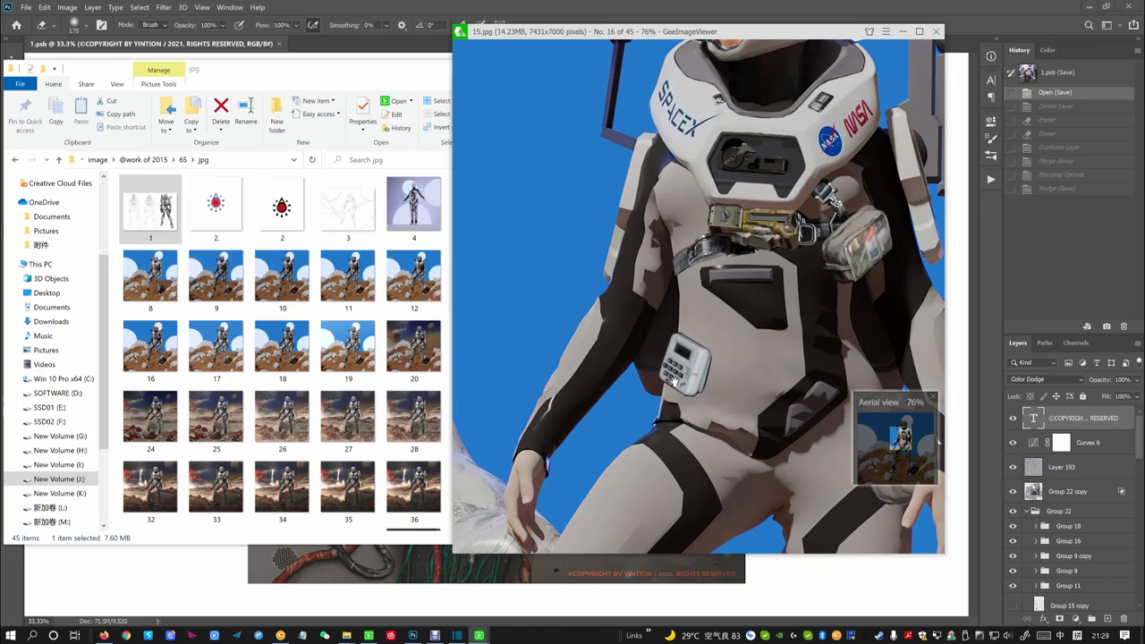
pyautogui.moveTo(749, 275); pyautogui.dragTo(670, 430)
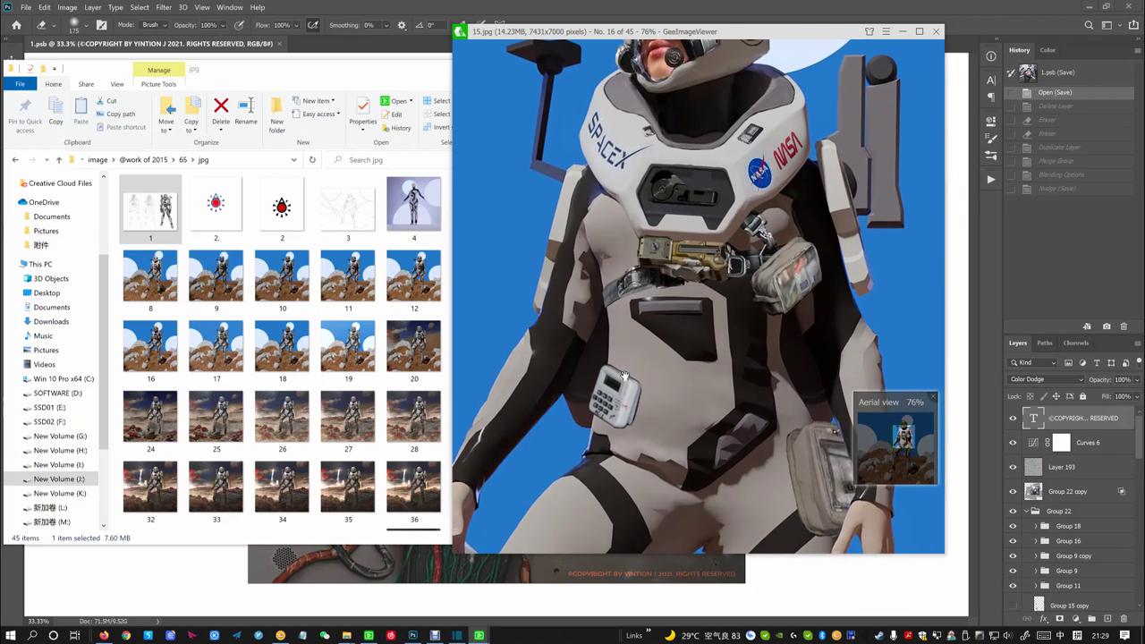
pyautogui.scroll(-3, 749, 327)
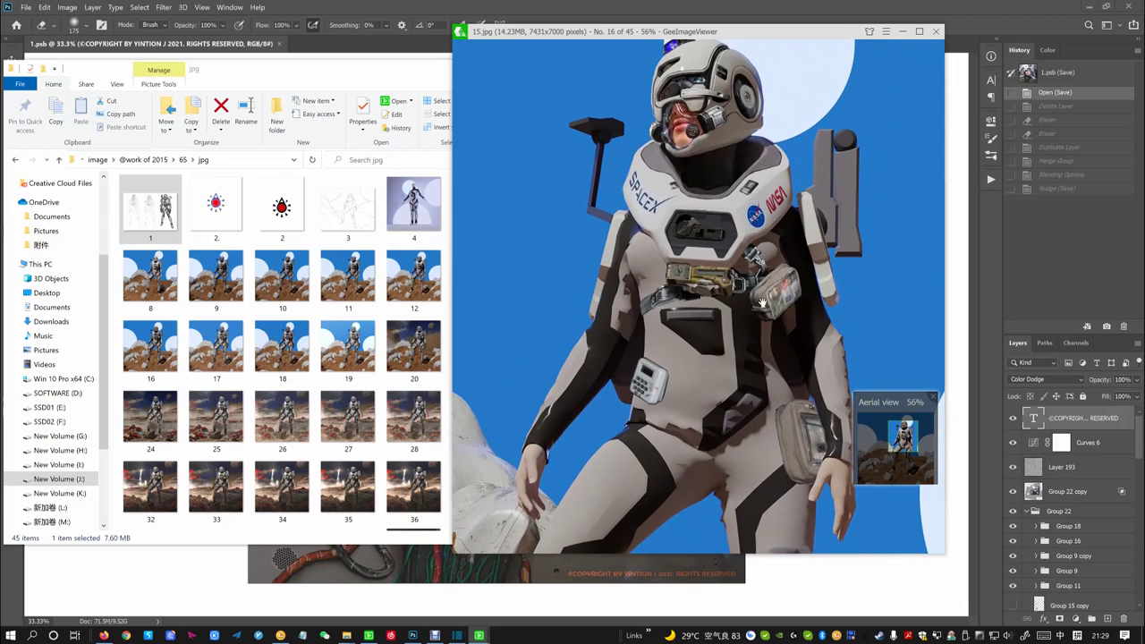
pyautogui.moveTo(799, 318); pyautogui.dragTo(768, 314)
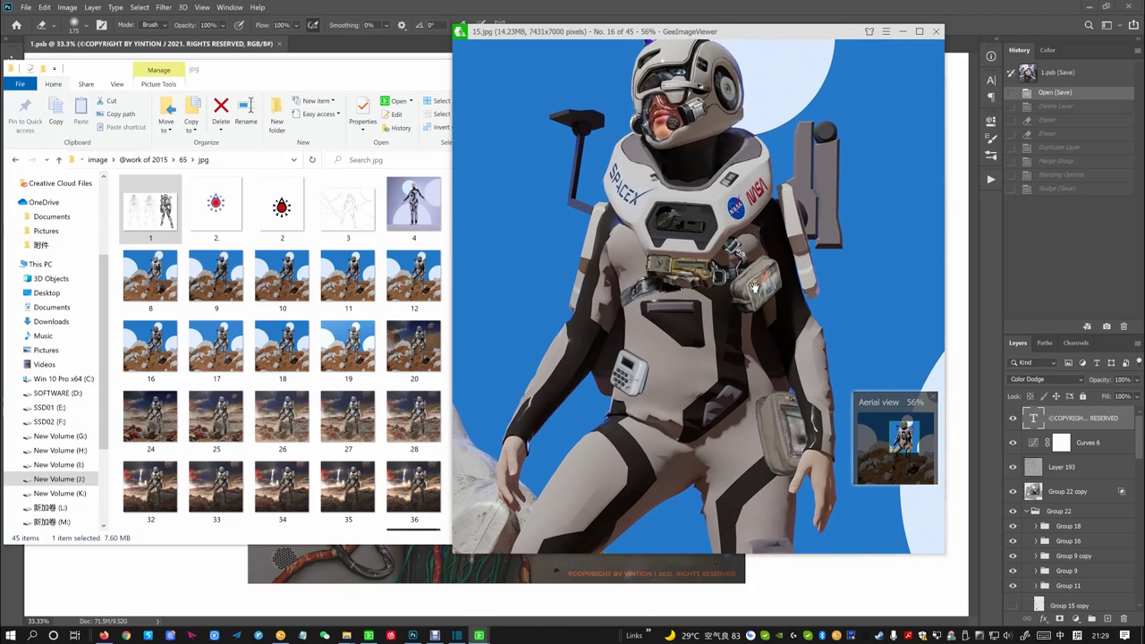
# Step: Advance from 15.jpg to 18.jpg to view the following stages of the astronaut's suit
pyautogui.press('Right')
pyautogui.press('Right')
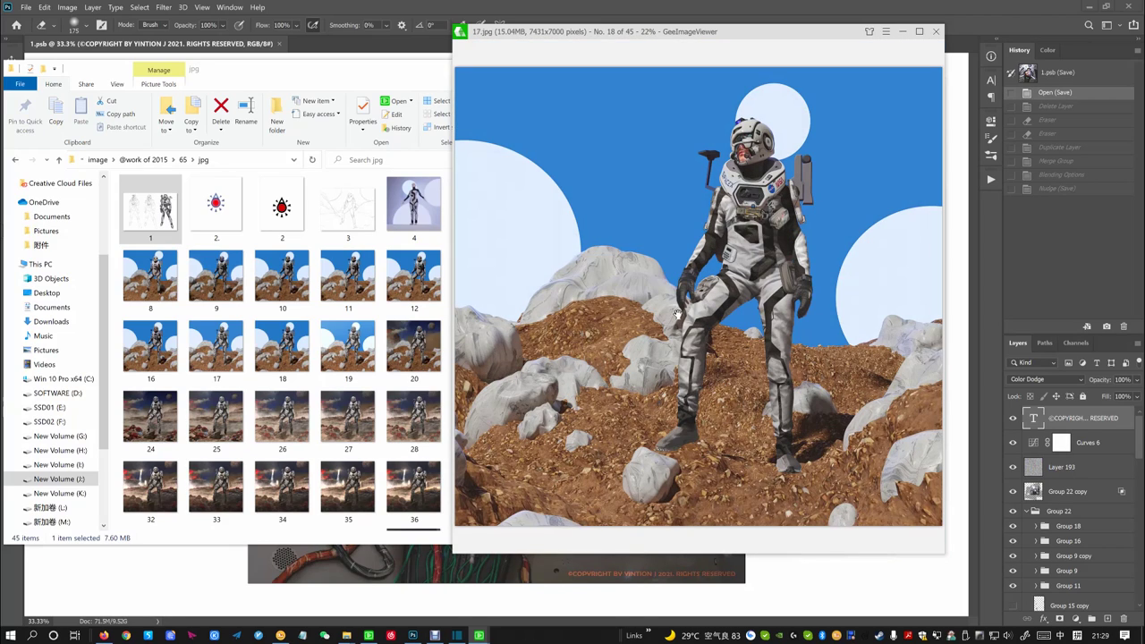
pyautogui.press('Right')
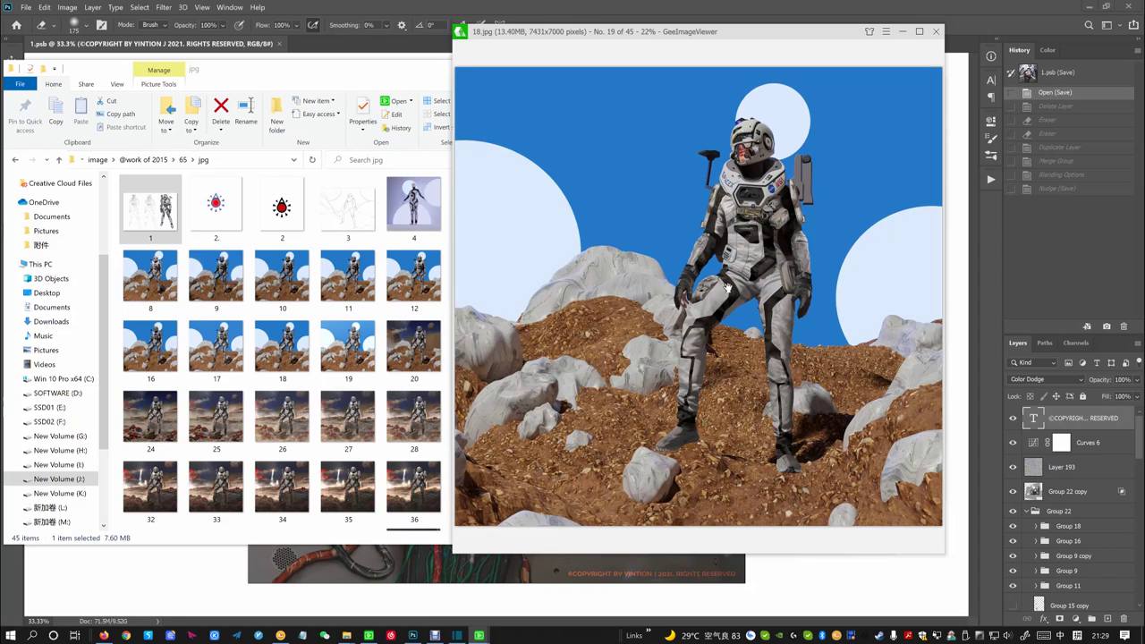
# Step: Open 19.jpg and examine the astronaut's legs, thigh gear and waist equipment at close range
pyautogui.press('Right')
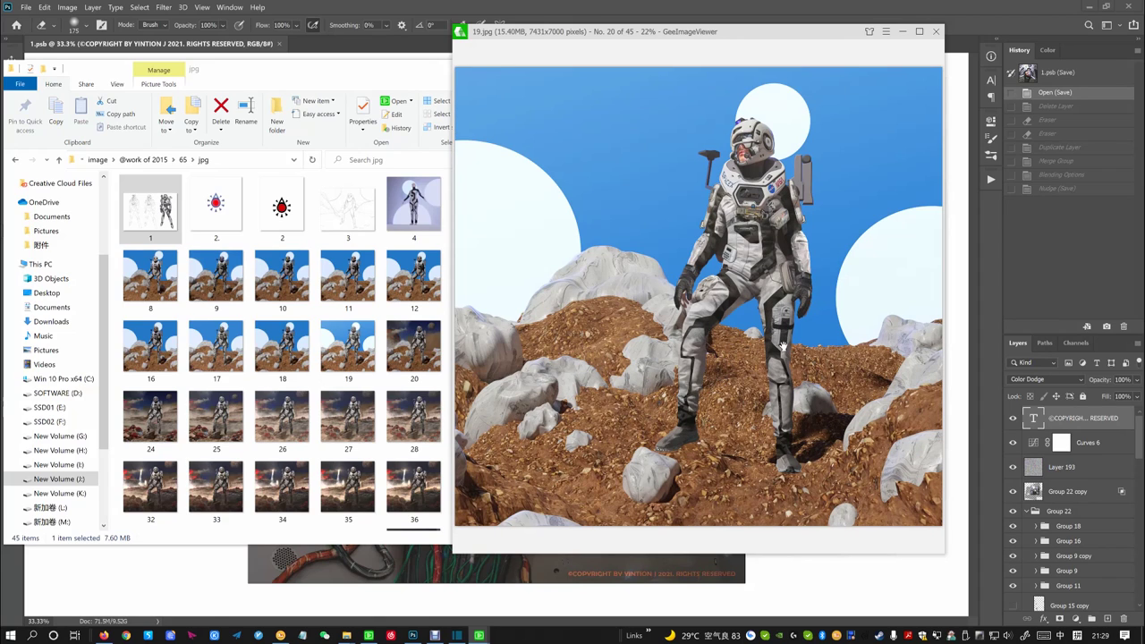
pyautogui.scroll(5, 787, 315)
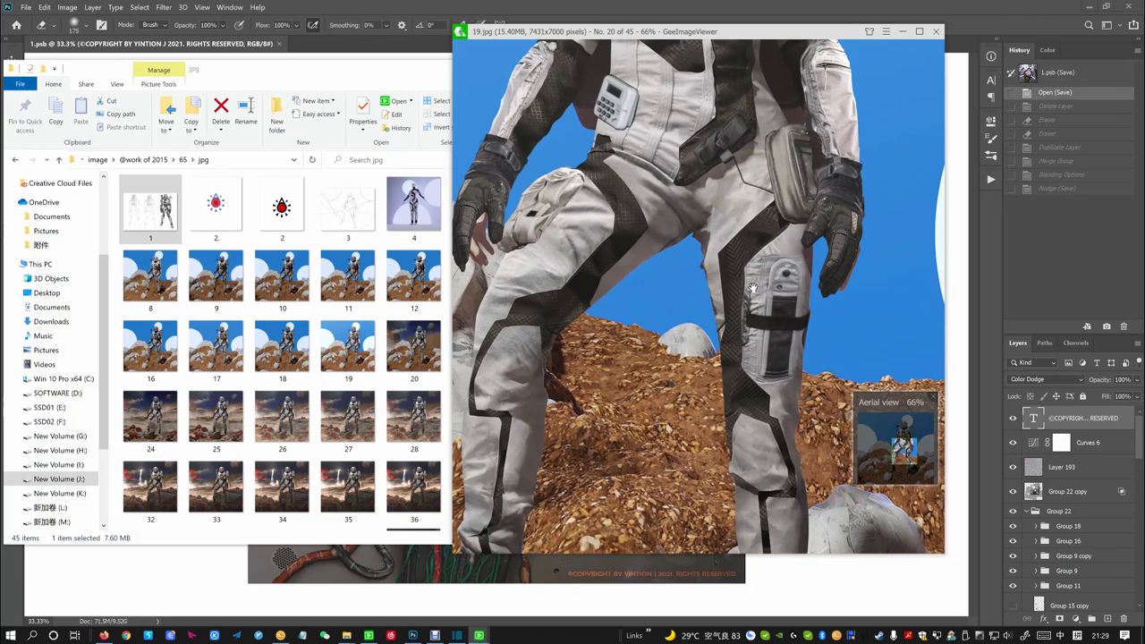
pyautogui.scroll(-3, 732, 301)
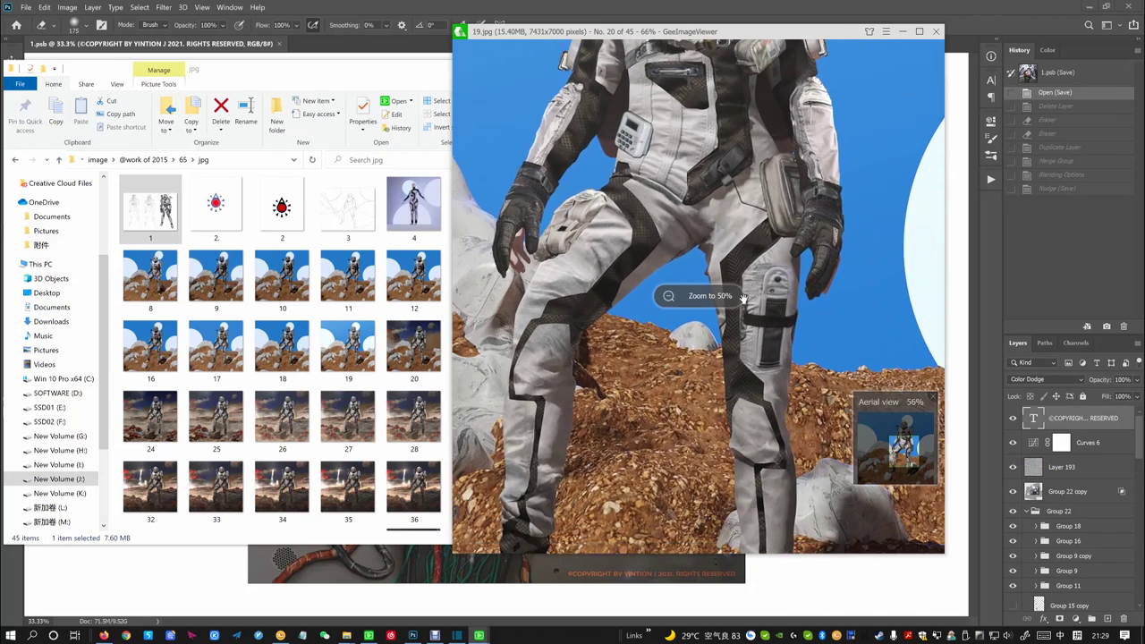
pyautogui.scroll(2, 773, 263)
pyautogui.scroll(-3, 773, 263)
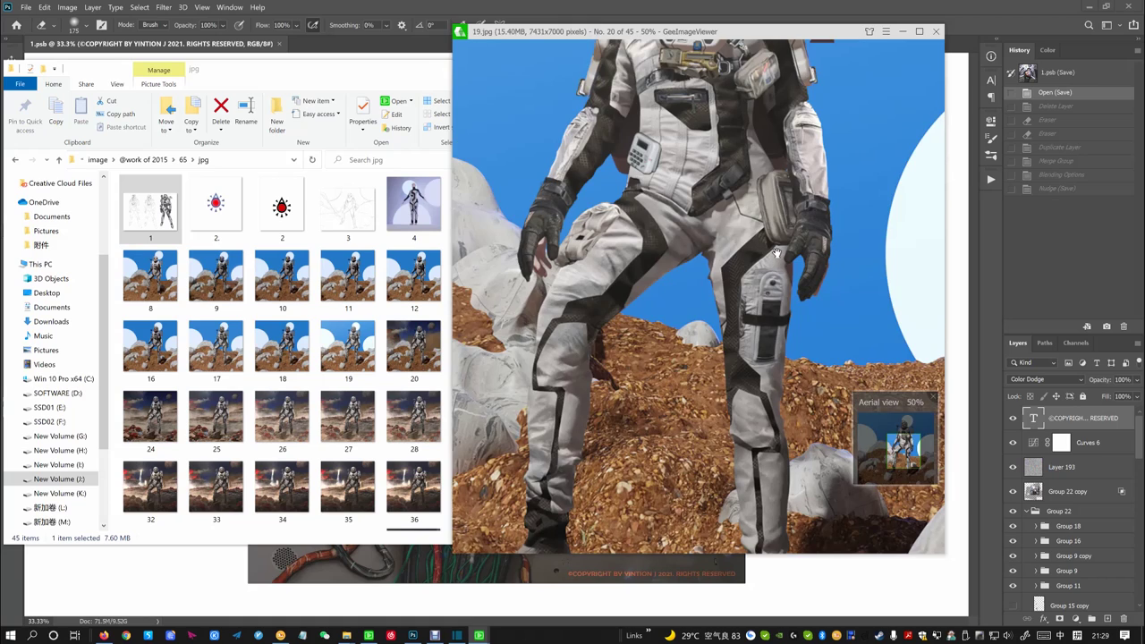
pyautogui.scroll(2, 774, 258)
pyautogui.scroll(-1, 777, 254)
# Step: Advance from 19.jpg to 23.jpg to view the stages of the sky, planets and rocky ground
pyautogui.press('Right')
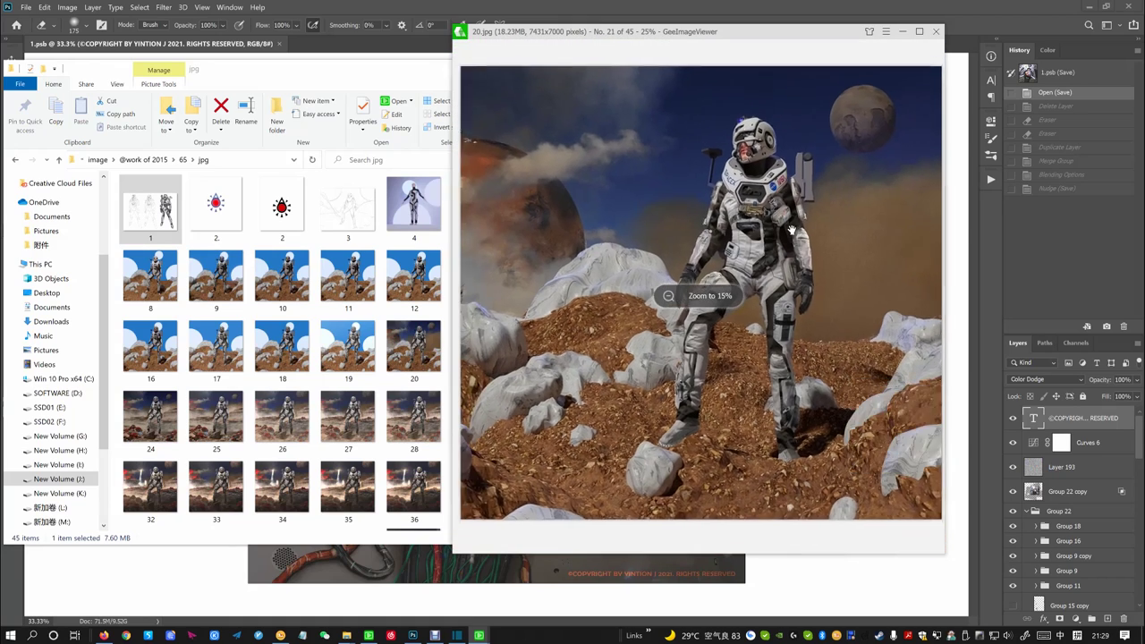
pyautogui.press('Right')
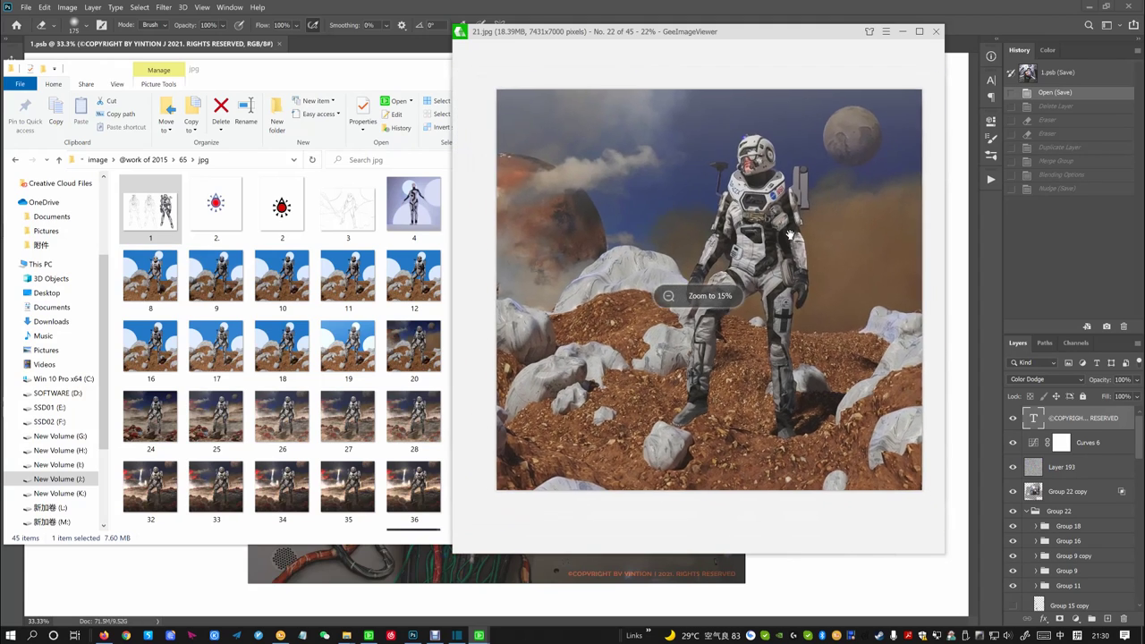
pyautogui.press('Right')
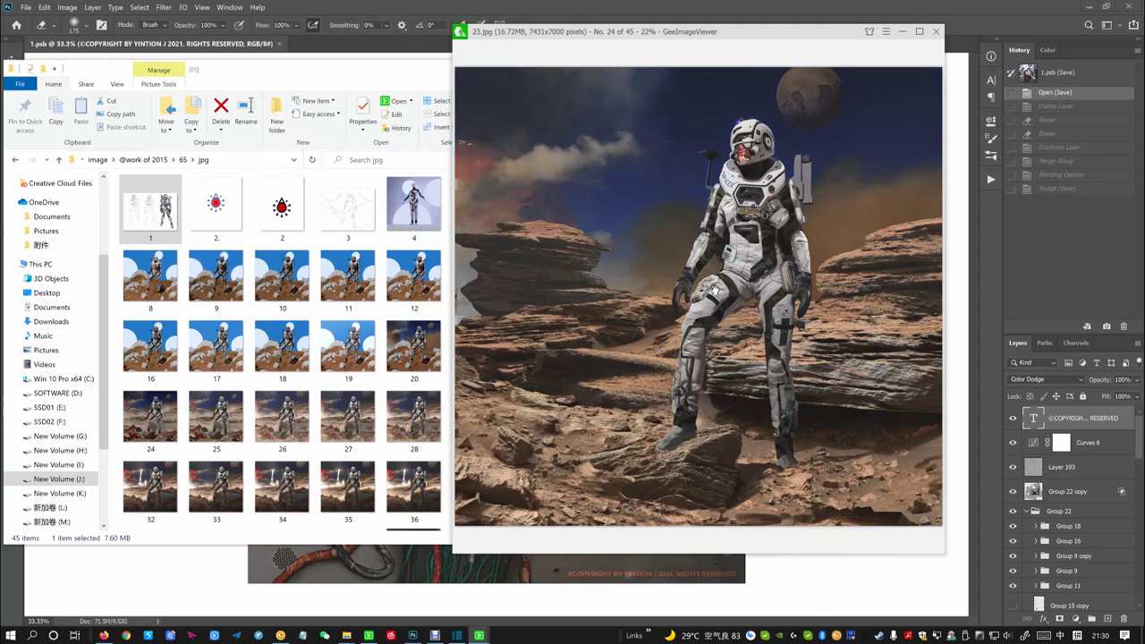
# Step: Compare the terrain and background behind the astronaut in 22.jpg and 23.jpg
pyautogui.moveTo(574, 306); pyautogui.dragTo(607, 288)
pyautogui.press('Left')
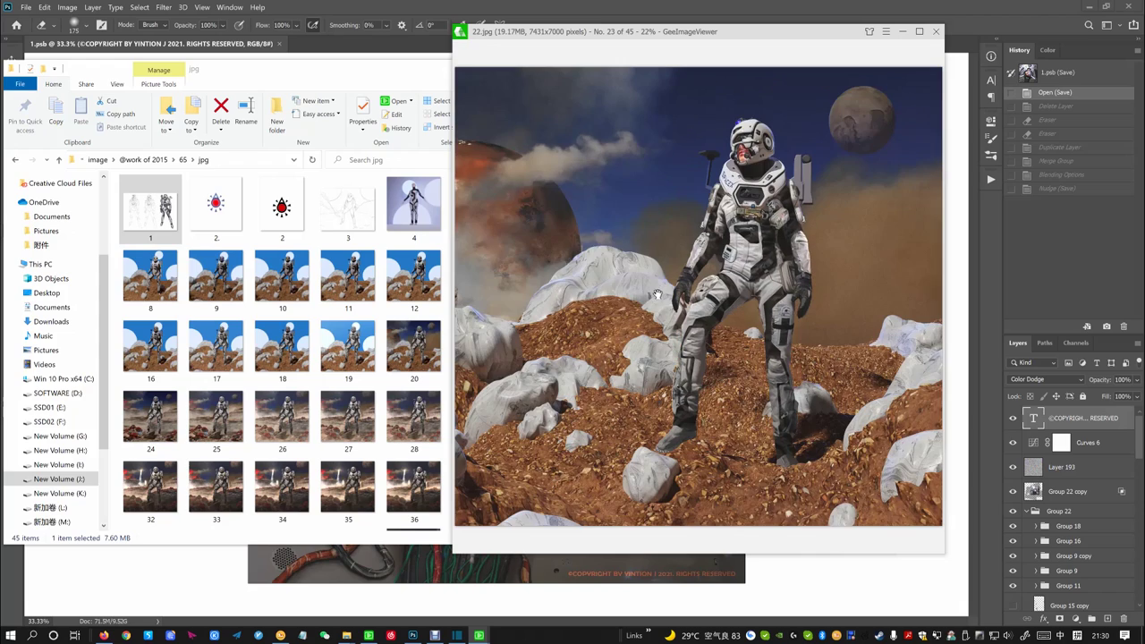
pyautogui.press('Right')
pyautogui.moveTo(686, 285)
pyautogui.mouseDown()
pyautogui.moveTo(573, 291)
pyautogui.moveTo(675, 273)
pyautogui.mouseUp()
pyautogui.press('Left')
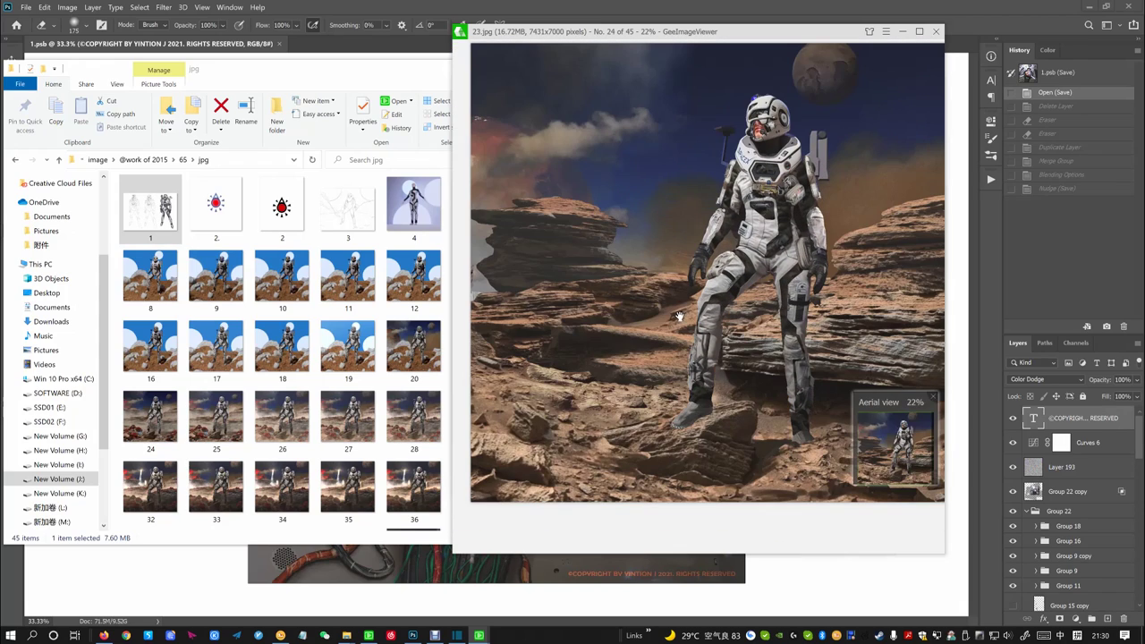
# Step: Advance from 23.jpg to 28.jpg to view the stages of the dust, red rocks and planet
pyautogui.press('Right')
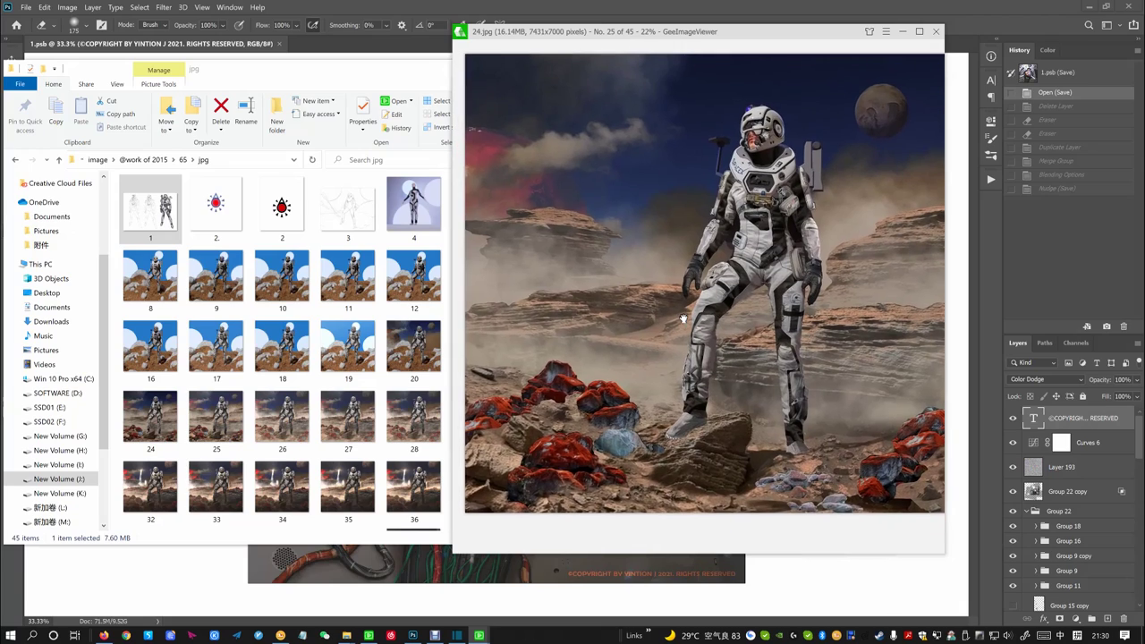
pyautogui.scroll(-2, 763, 324)
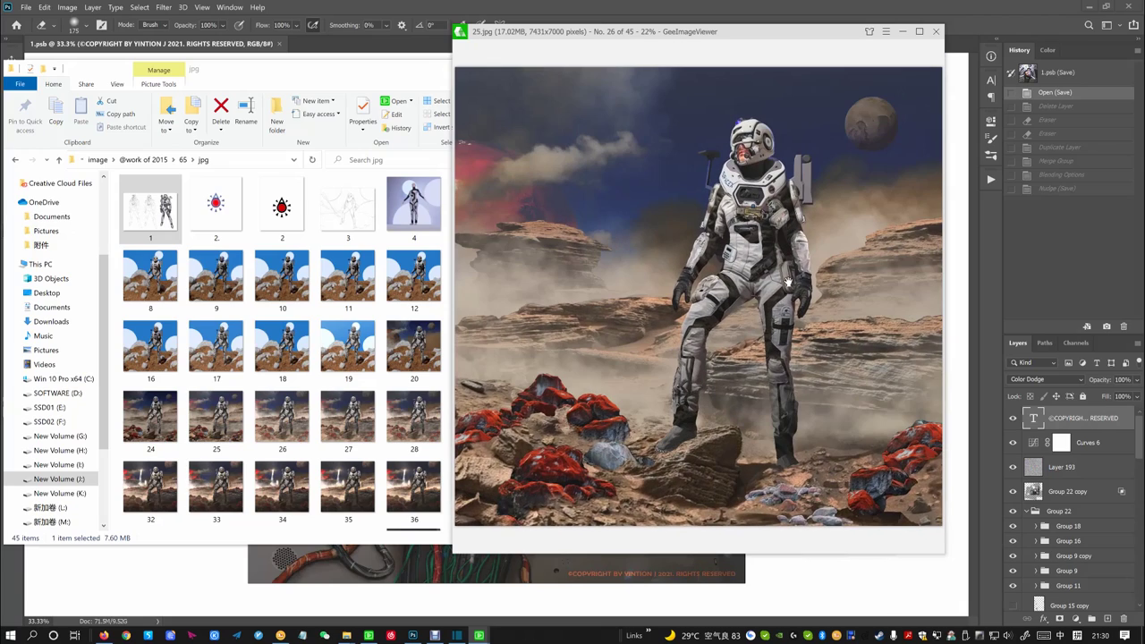
pyautogui.scroll(-1, 582, 309)
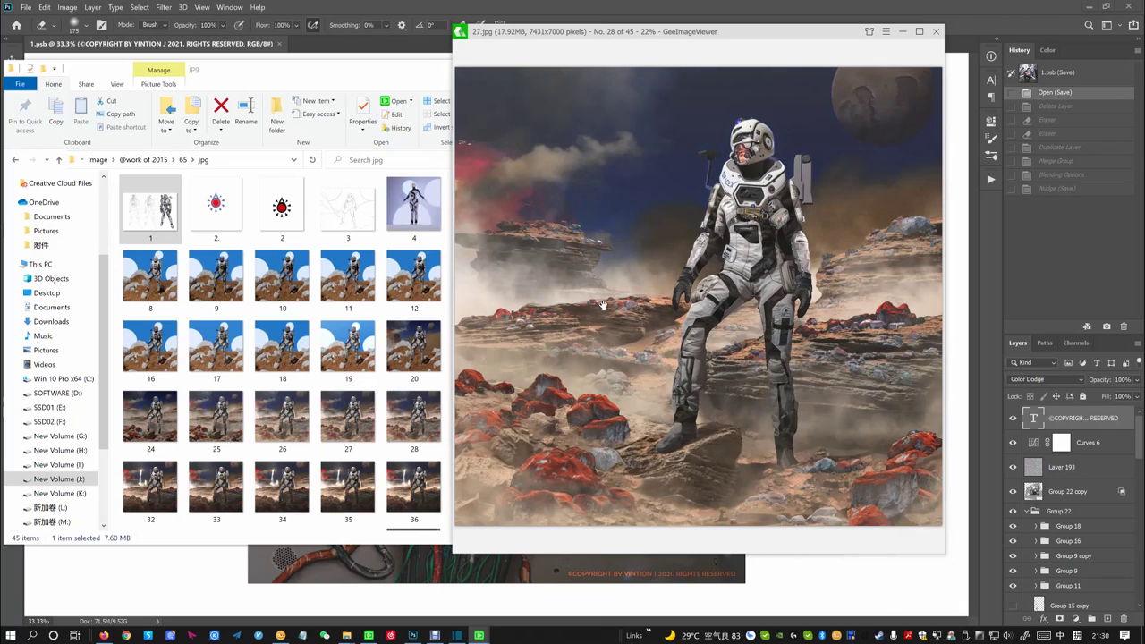
pyautogui.scroll(-1, 620, 315)
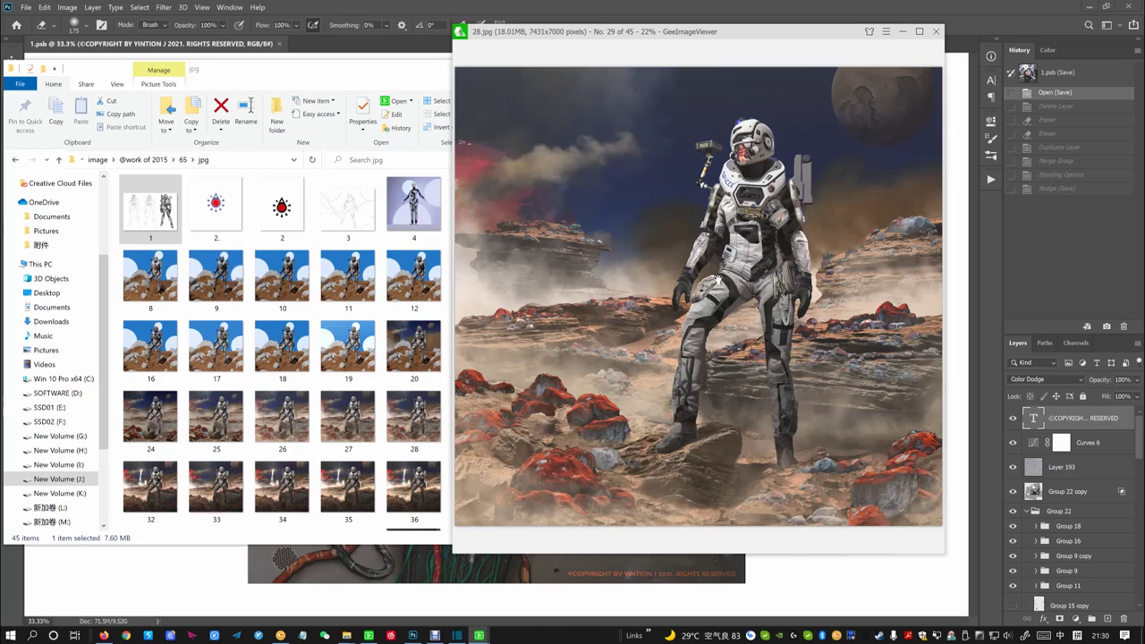
# Step: Compare the astronaut's shoulder-mounted device and backpack in 28.jpg and 29.jpg at close range
pyautogui.scroll(3, 717, 281)
pyautogui.scroll(-2, 716, 281)
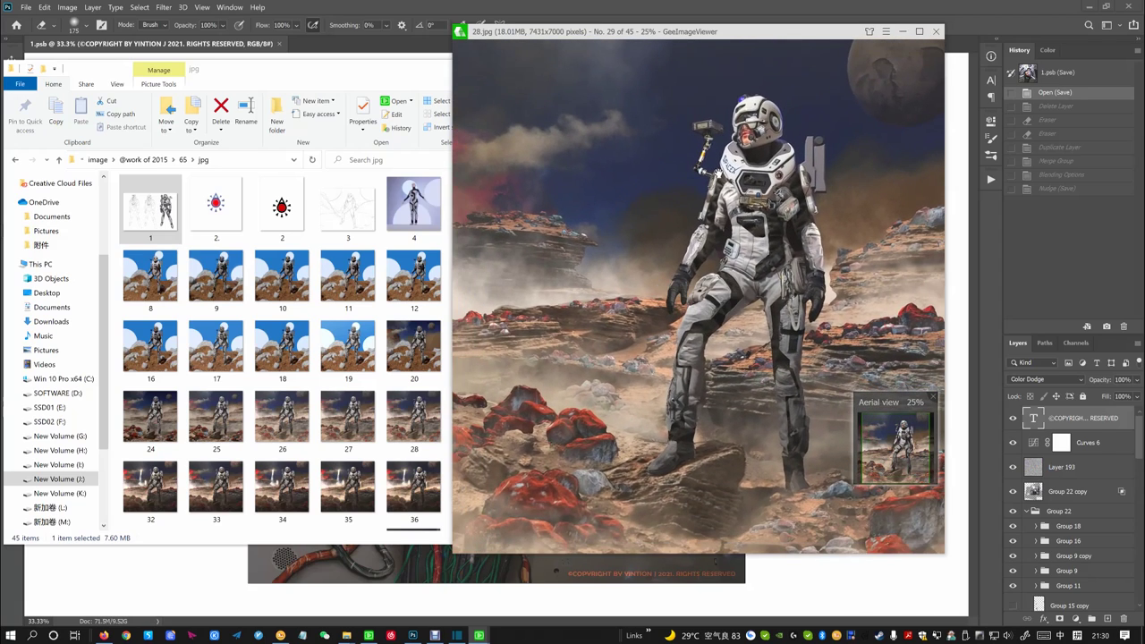
pyautogui.scroll(2, 680, 287)
pyautogui.scroll(-1, 748, 251)
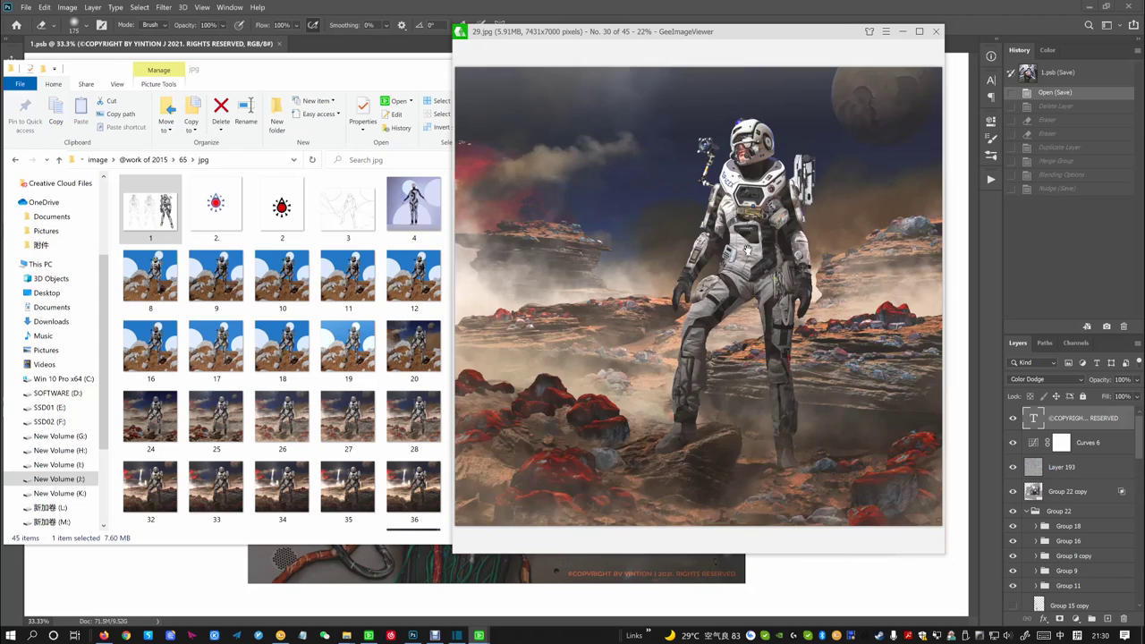
pyautogui.scroll(-1, 748, 251)
pyautogui.scroll(2, 748, 251)
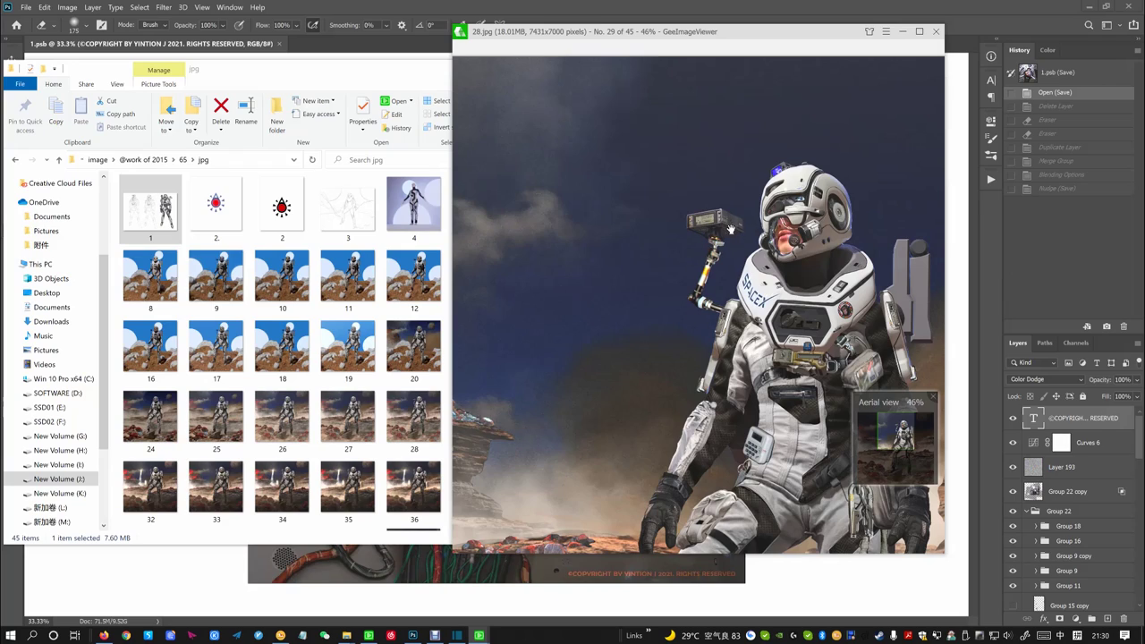
pyautogui.scroll(-2, 761, 282)
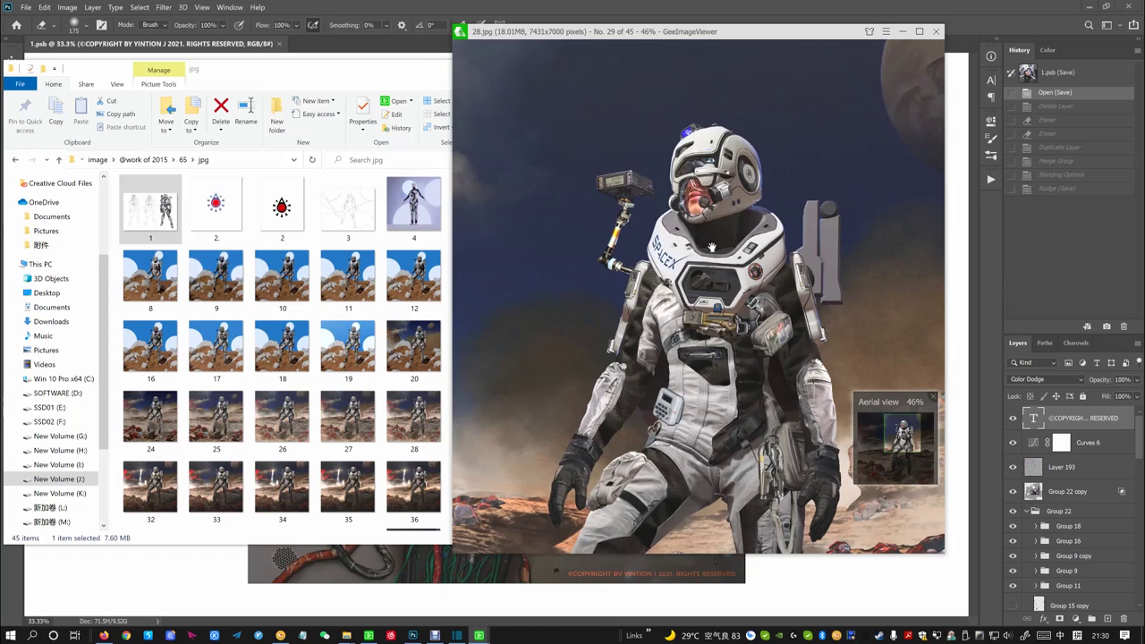
pyautogui.press('Right')
pyautogui.scroll(3, 795, 206)
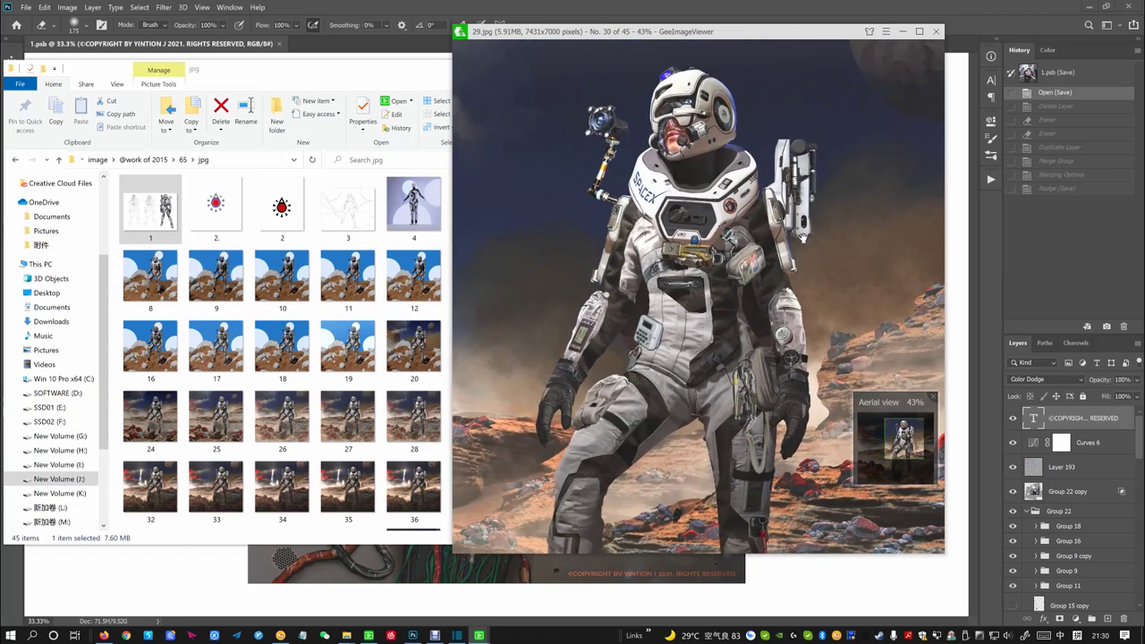
# Step: Advance from 29.jpg to 32.jpg to view the stages with the launching rockets
pyautogui.scroll(-1, 810, 258)
pyautogui.scroll(-1, 816, 253)
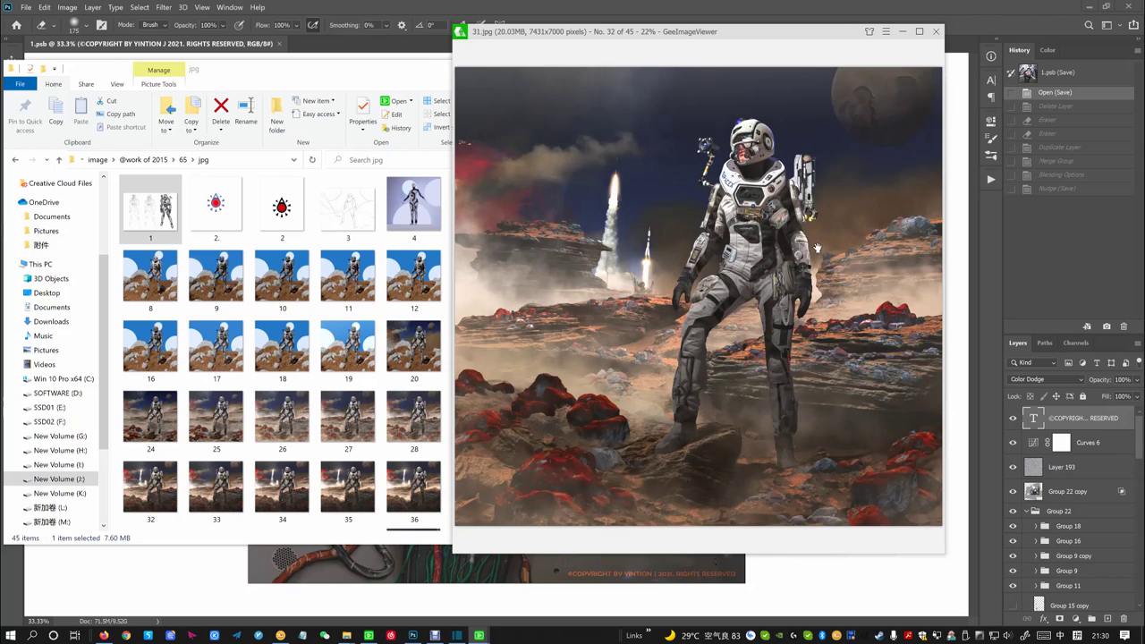
pyautogui.scroll(-1, 805, 231)
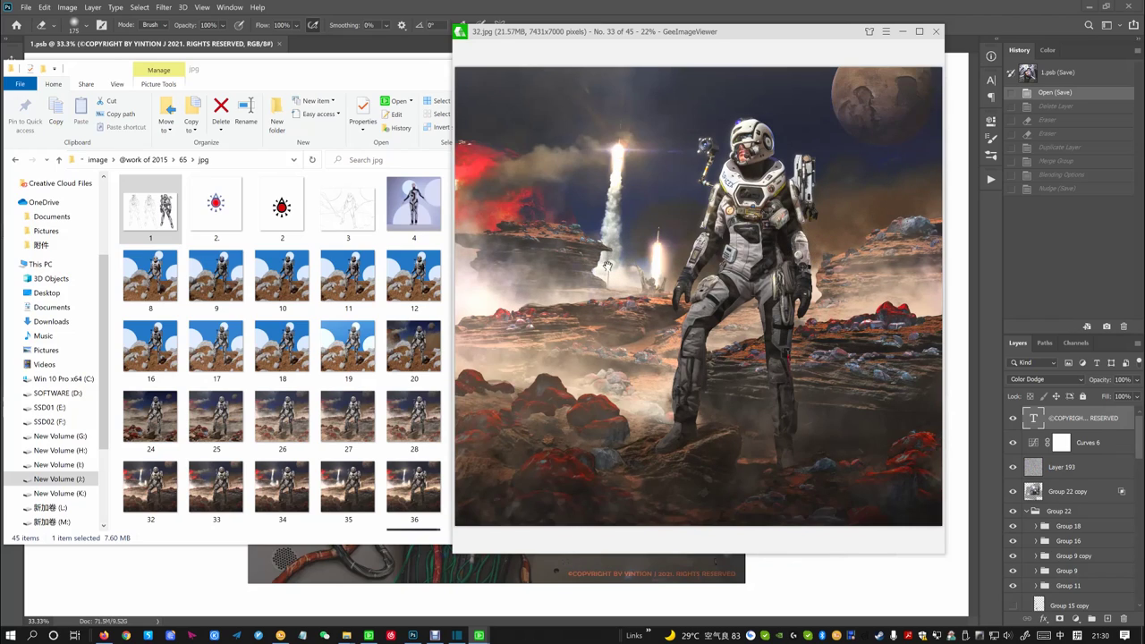
# Step: Compare the rocket glow, lighting and sky colours in 31.jpg and 32.jpg
pyautogui.scroll(1, 634, 243)
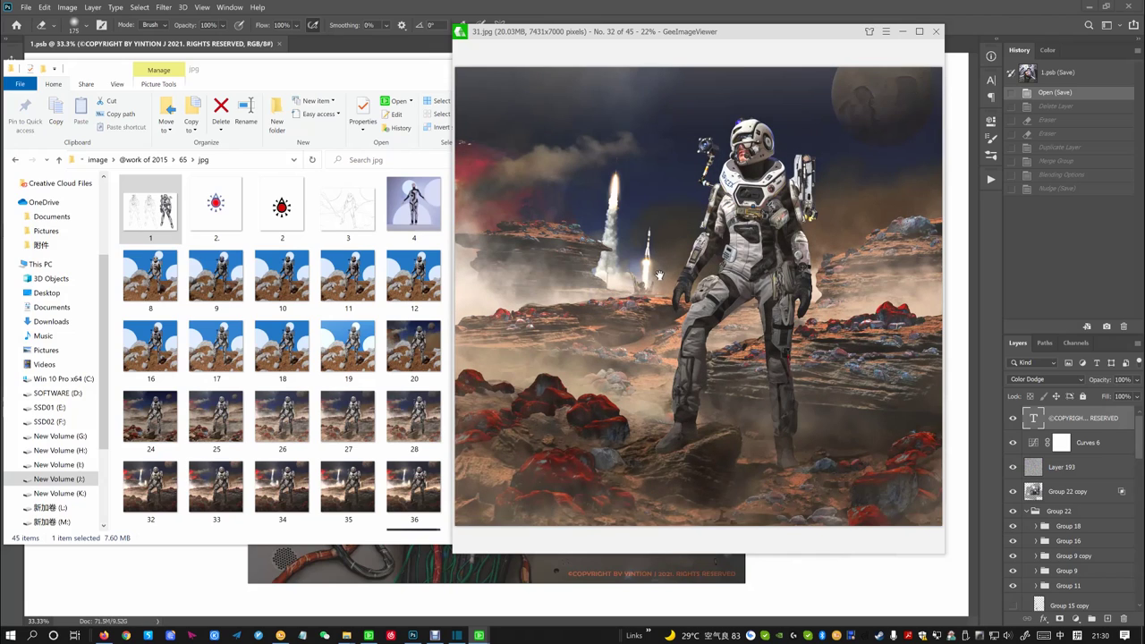
pyautogui.scroll(-1, 658, 274)
pyautogui.scroll(1, 655, 278)
pyautogui.scroll(-1, 648, 284)
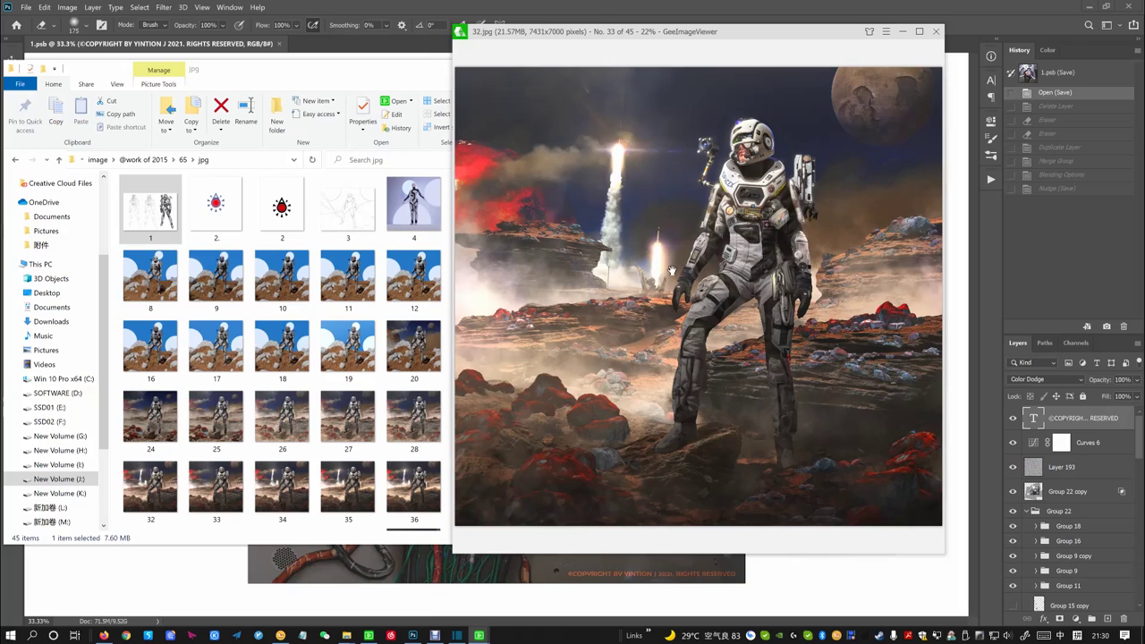
# Step: Compare 33.jpg and 34.jpg repeatedly to check the scene without and with the launching rockets
pyautogui.scroll(-1, 666, 276)
pyautogui.scroll(-1, 662, 273)
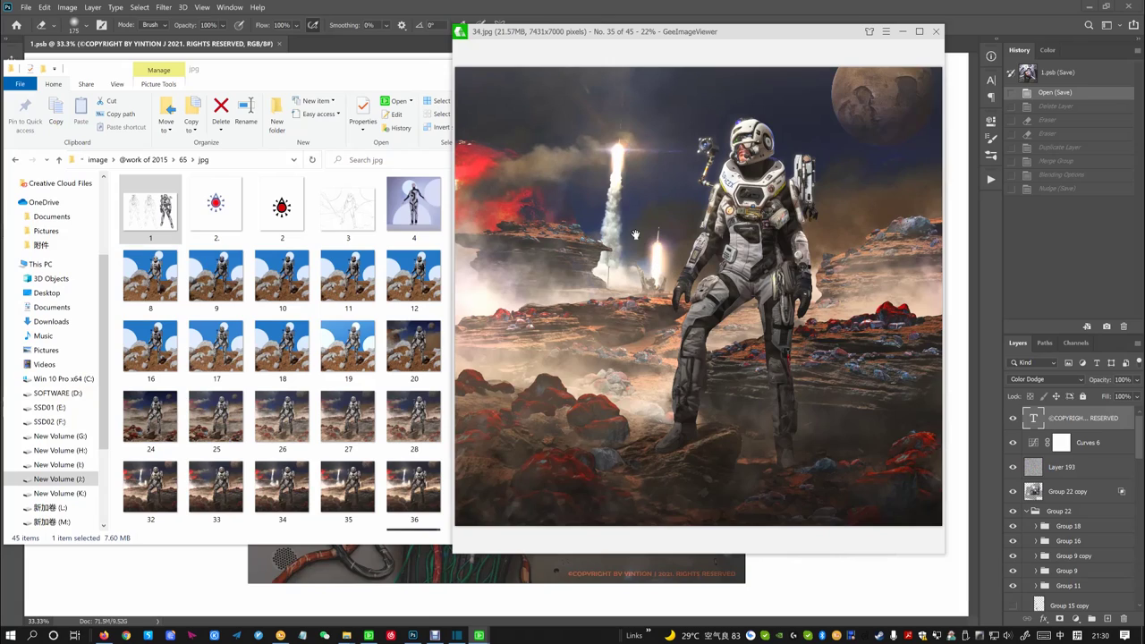
pyautogui.scroll(1, 635, 272)
pyautogui.scroll(-1, 626, 268)
pyautogui.scroll(1, 612, 233)
pyautogui.scroll(-1, 617, 238)
pyautogui.scroll(1, 626, 251)
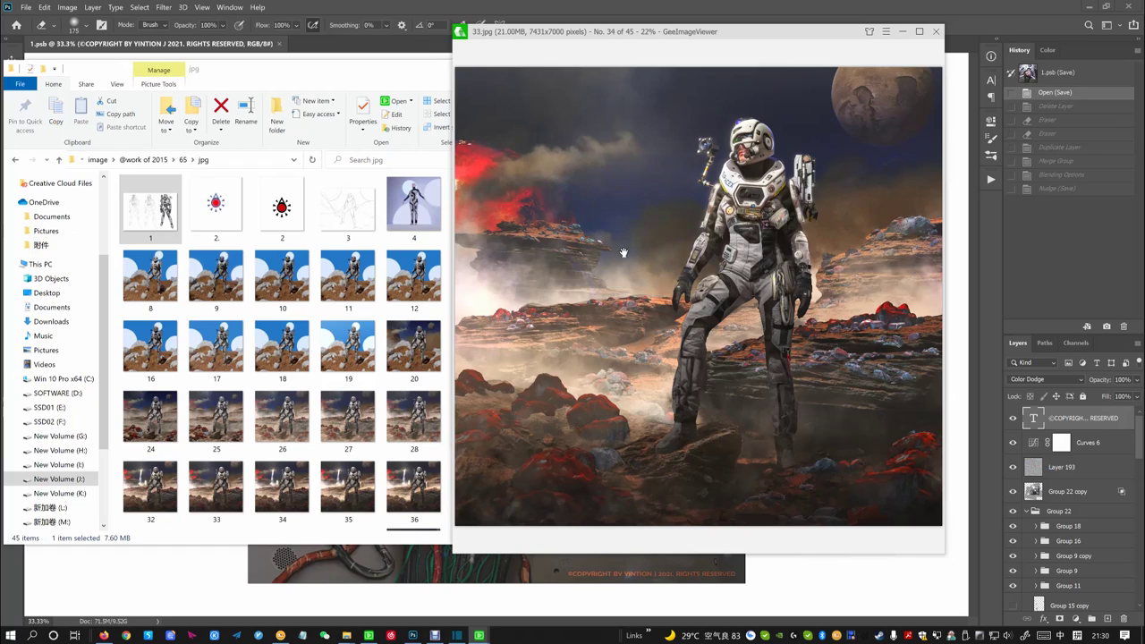
pyautogui.scroll(-1, 624, 255)
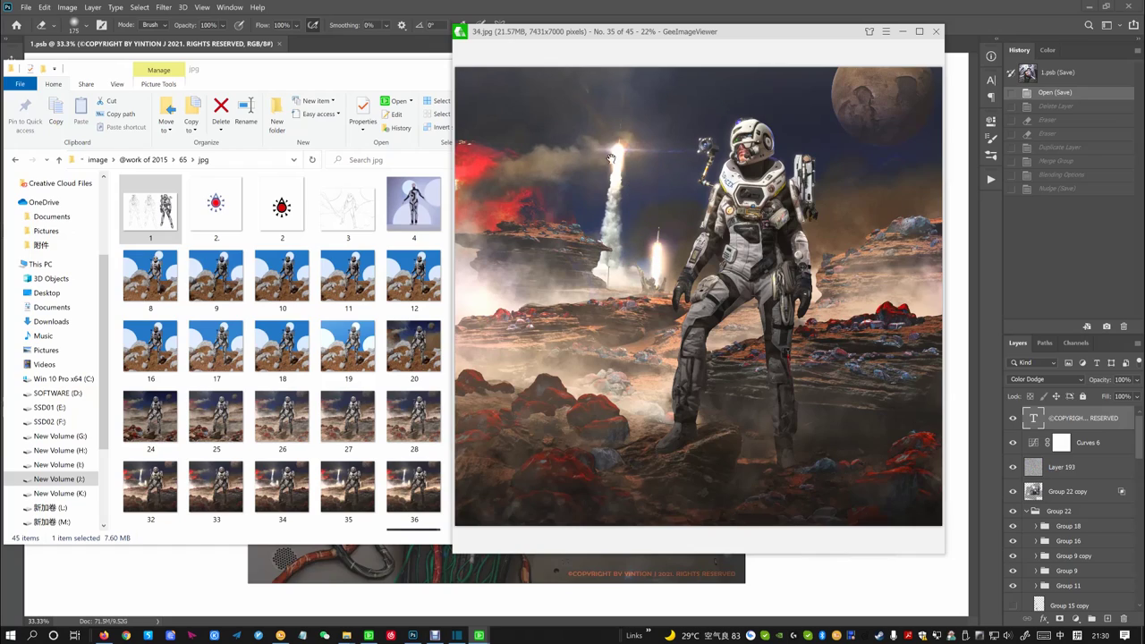
pyautogui.scroll(1, 653, 201)
pyautogui.scroll(-1, 657, 222)
# Step: Compare the astronaut and the surrounding ground in 34.jpg and 35.jpg
pyautogui.scroll(1, 663, 229)
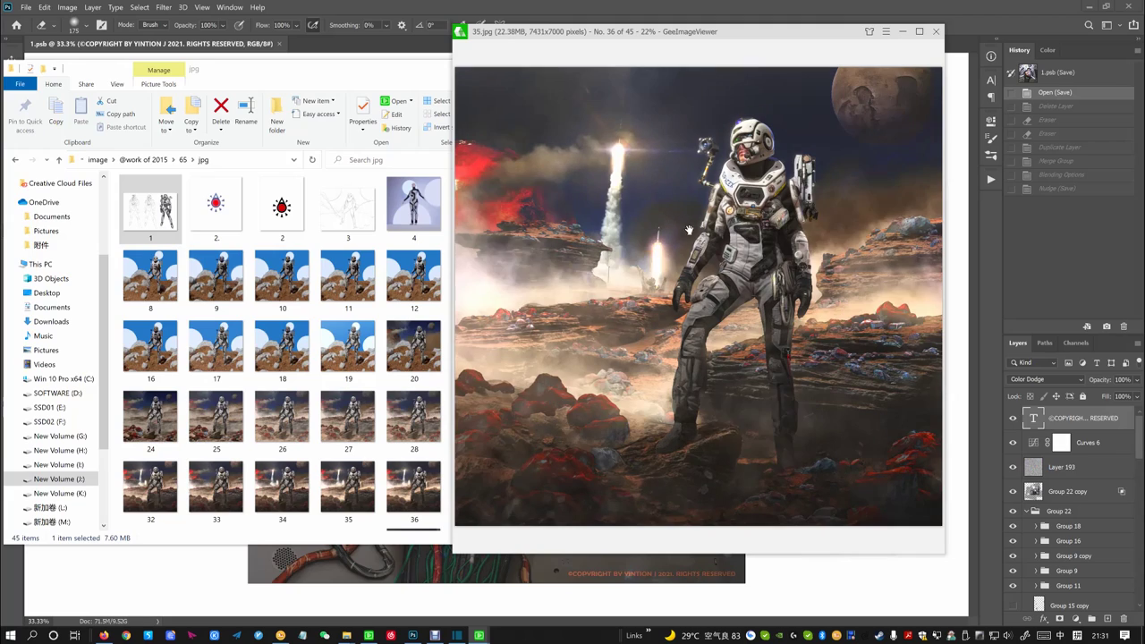
pyautogui.scroll(-1, 644, 232)
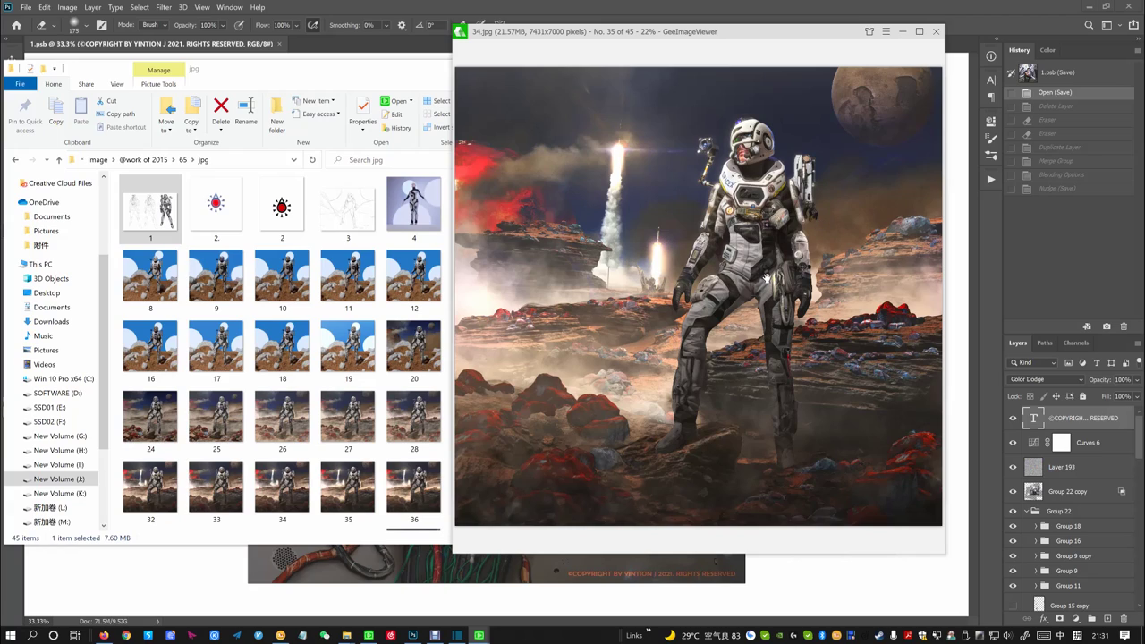
pyautogui.scroll(-2, 682, 286)
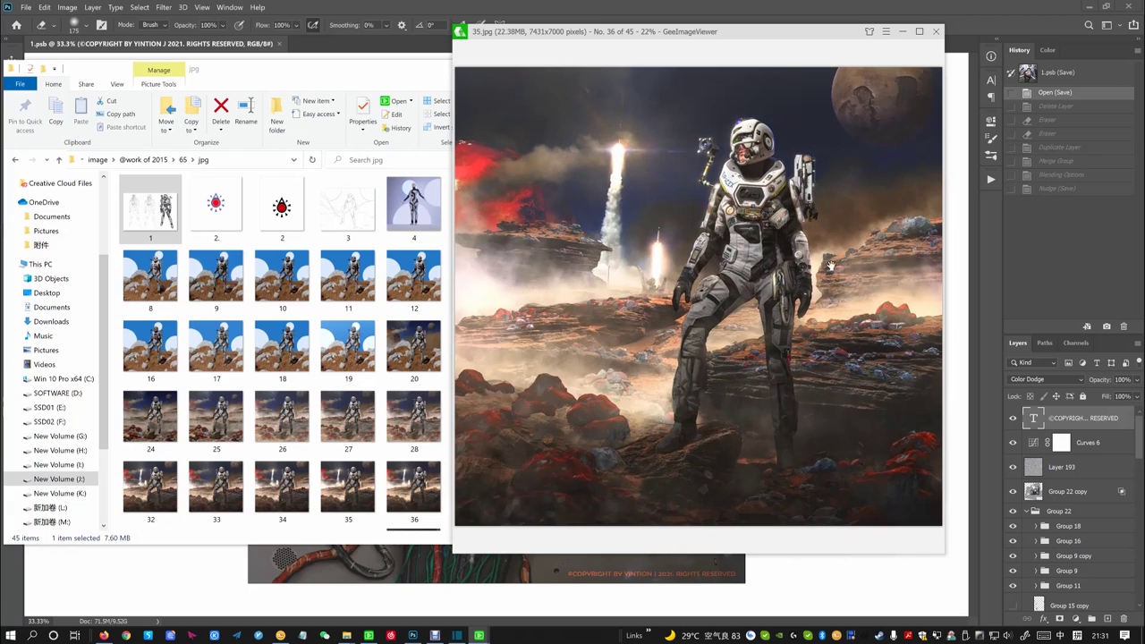
# Step: Advance from 35.jpg to 41.jpg to view the late finishing stages and the colour variation
pyautogui.scroll(-1, 741, 264)
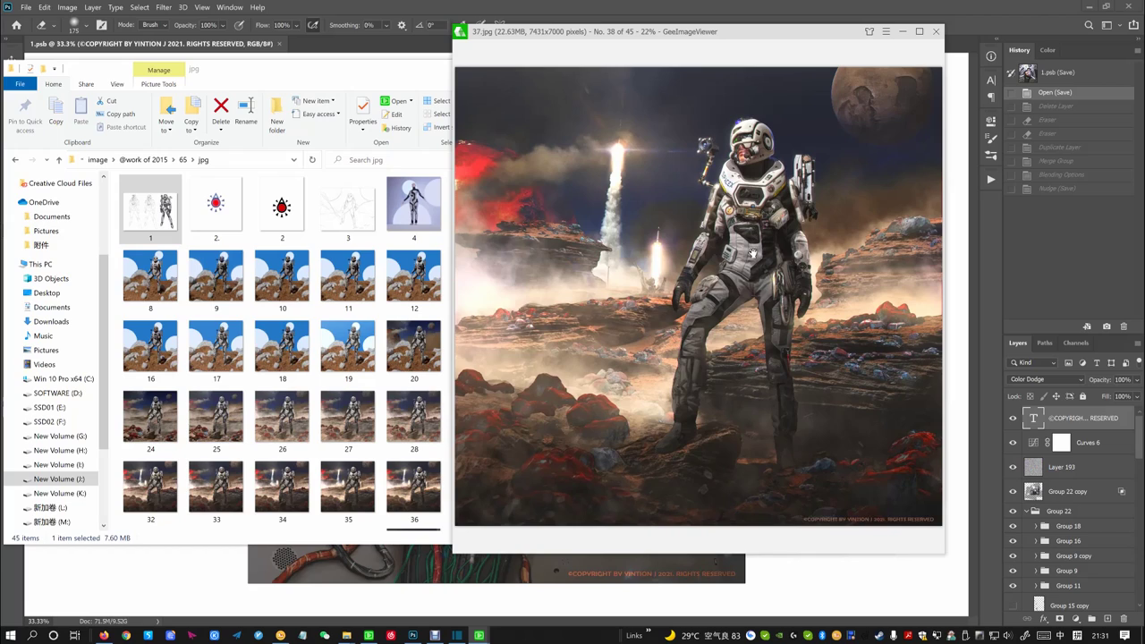
pyautogui.scroll(-1, 767, 223)
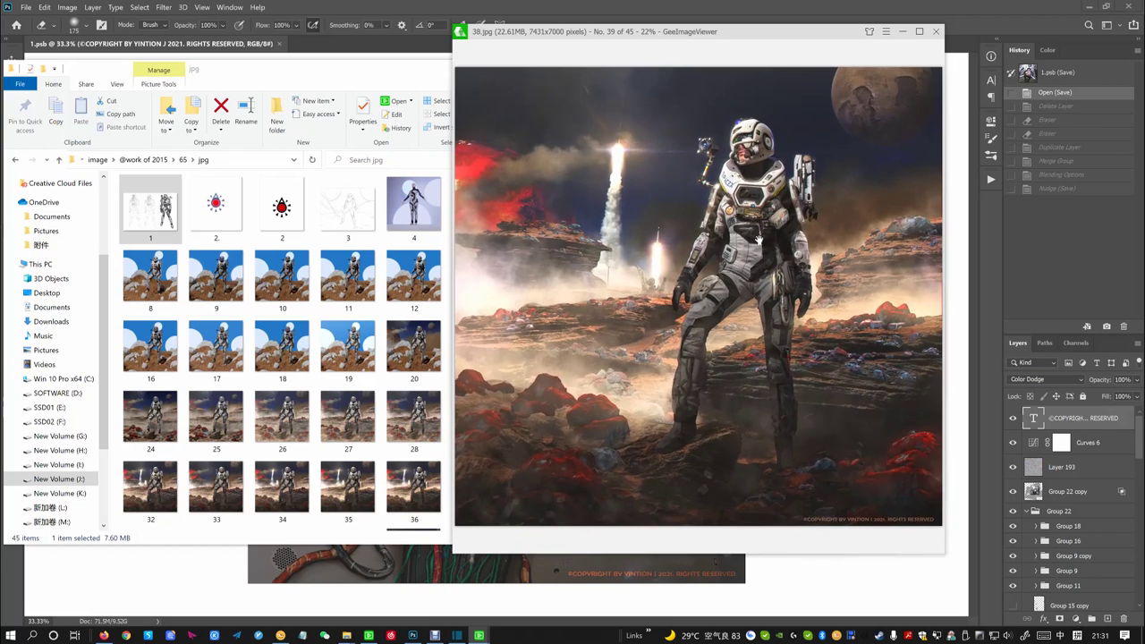
pyautogui.scroll(-3, 760, 246)
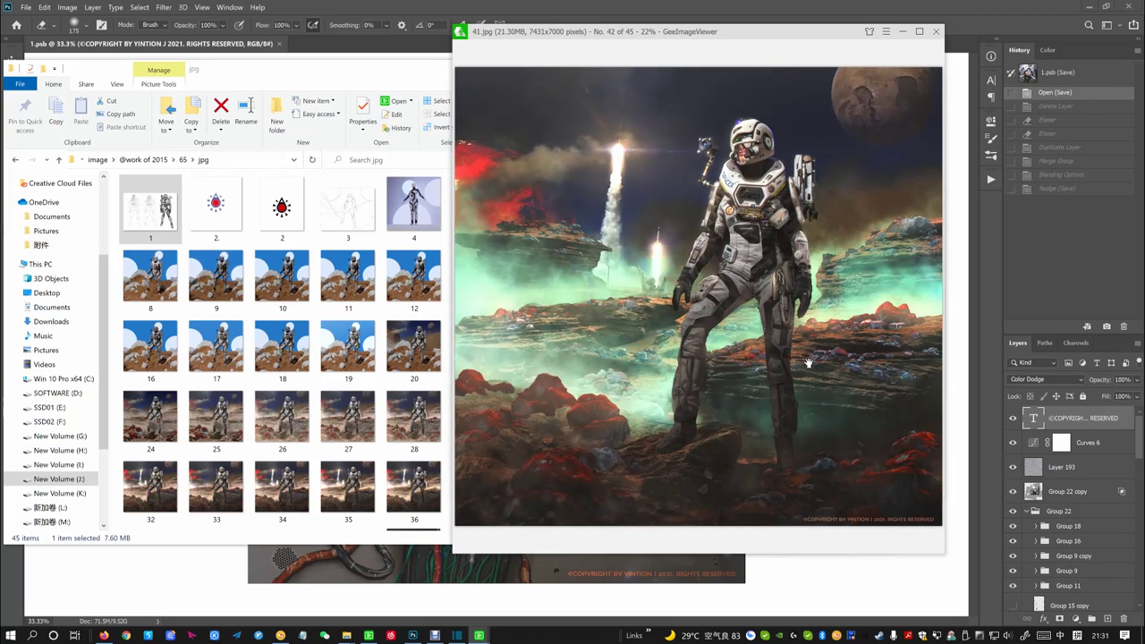
# Step: Compare the mist colour in 40.jpg and 41.jpg, and move on to final.jpg
pyautogui.scroll(1, 716, 327)
pyautogui.scroll(-1, 657, 309)
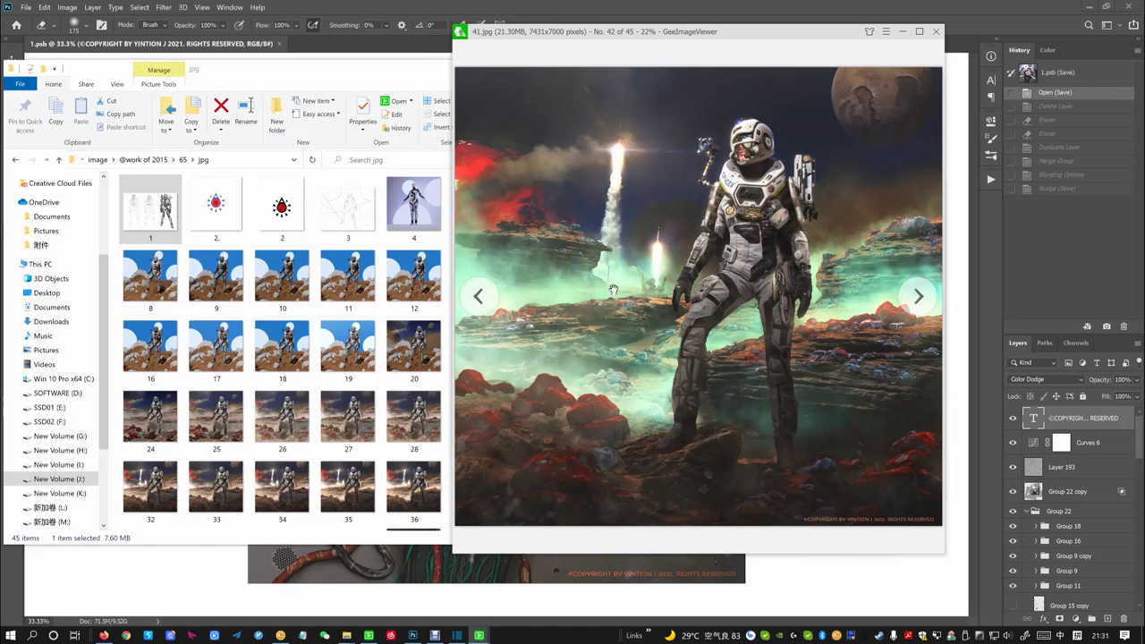
pyautogui.scroll(-1, 611, 297)
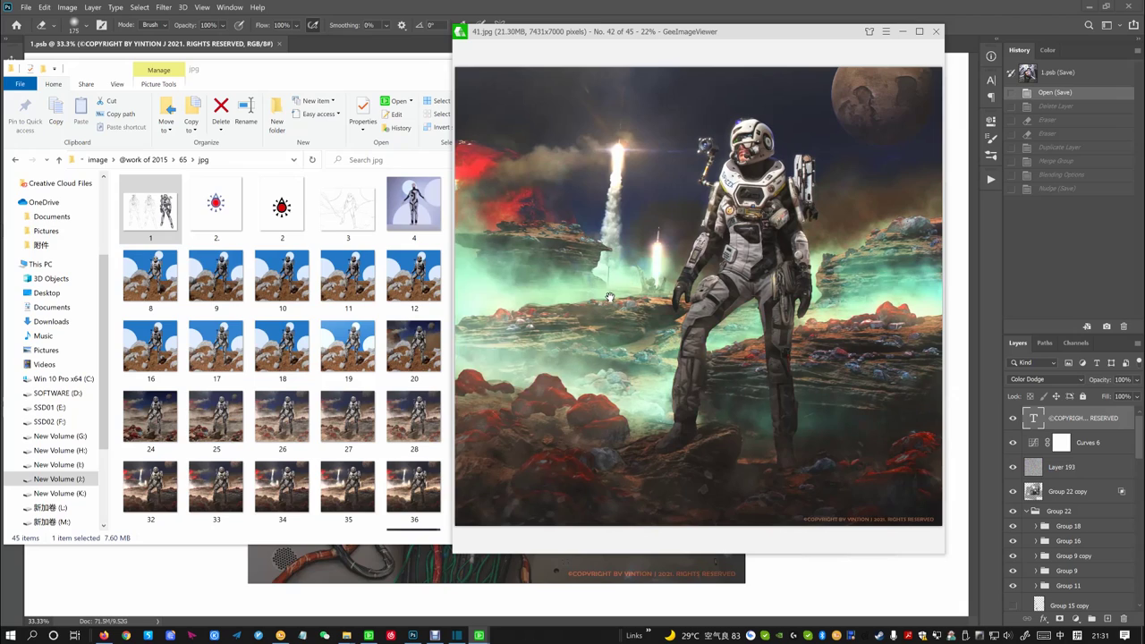
pyautogui.scroll(1, 610, 297)
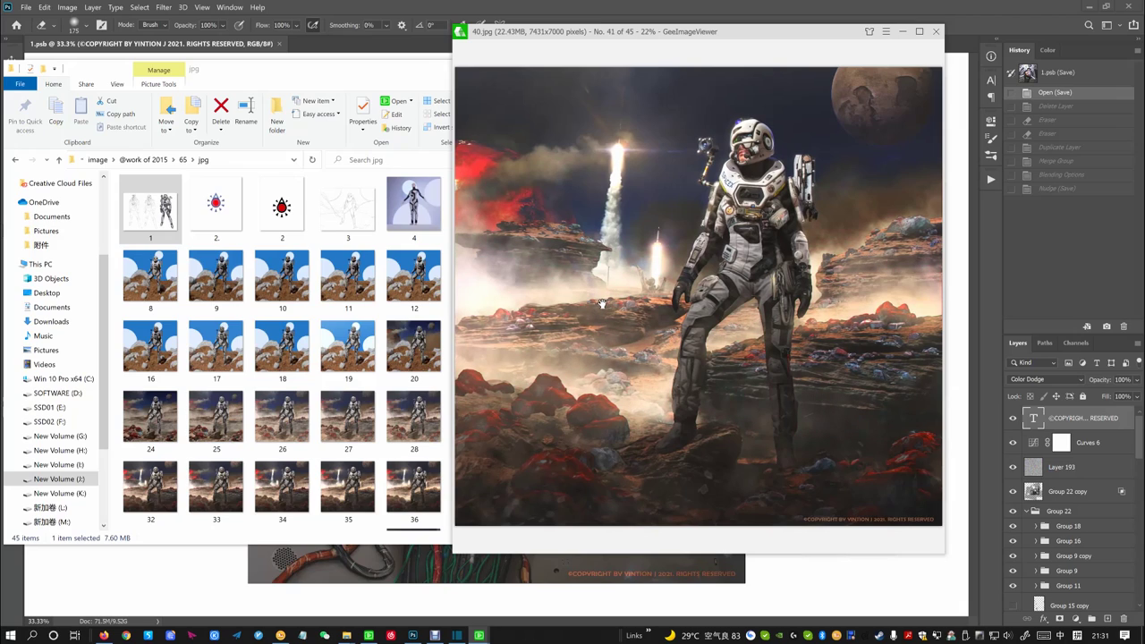
pyautogui.scroll(-3, 590, 301)
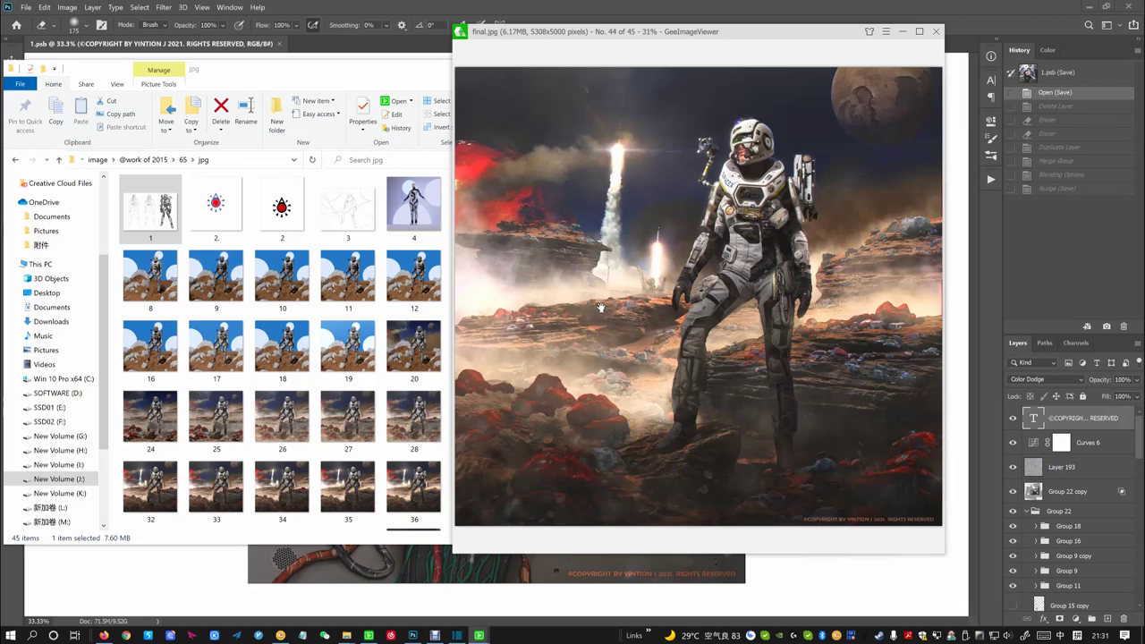
# Step: Look over the complete astronaut scene in final.jpg and move on to the close-up in final_detail.jpg
pyautogui.moveTo(569, 280); pyautogui.dragTo(580, 270)
pyautogui.scroll(-1, 723, 300)
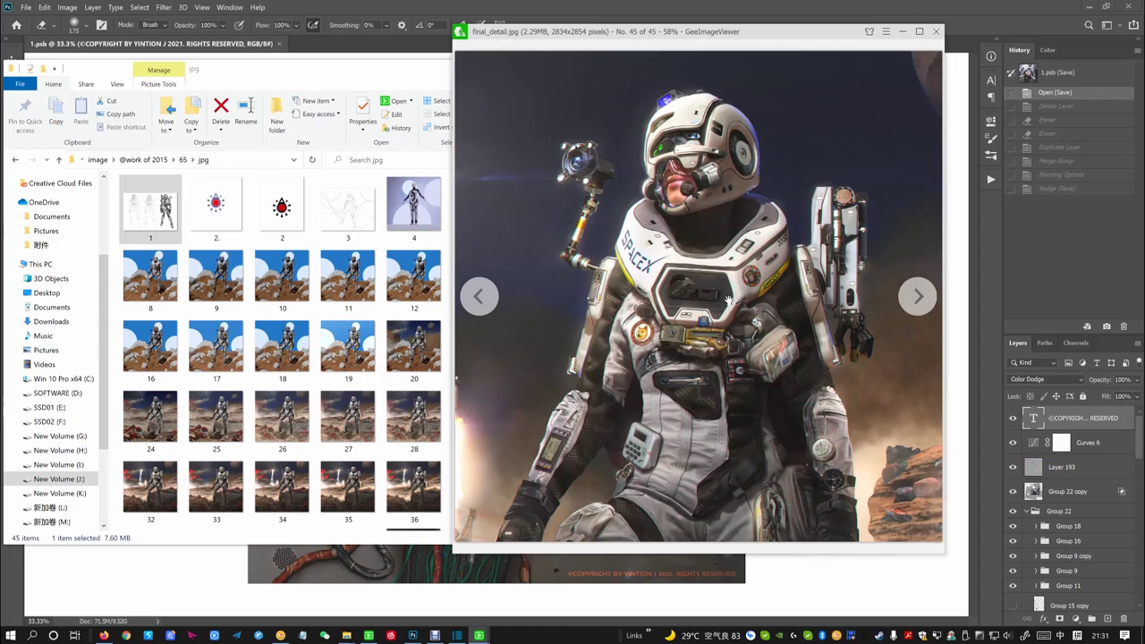
pyautogui.scroll(1, 753, 292)
pyautogui.scroll(-1, 762, 273)
pyautogui.scroll(-1, 743, 260)
pyautogui.scroll(1, 734, 251)
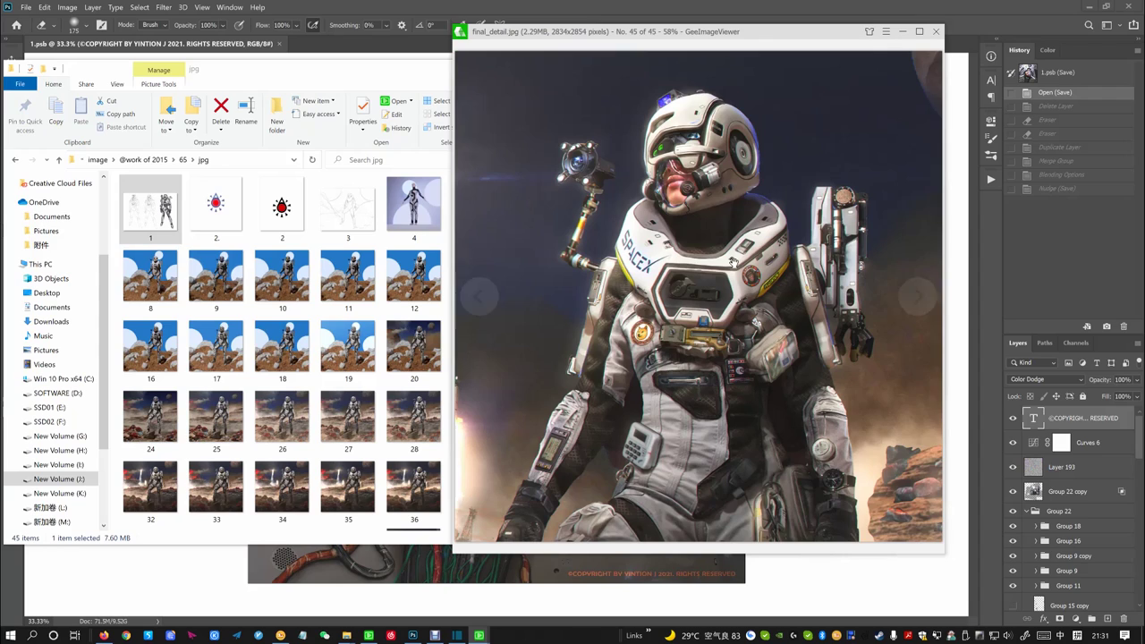
# Step: Examine the chest armour, its lettering and the suit patches at high magnification in final_detail.jpg
pyautogui.scroll(5, 723, 237)
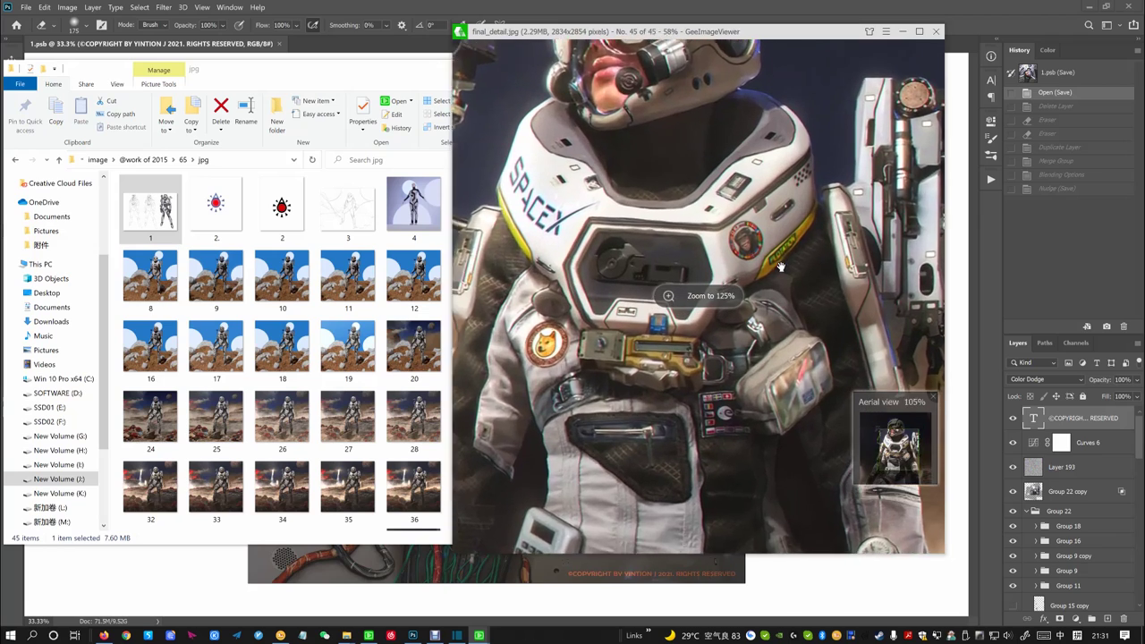
pyautogui.moveTo(753, 217); pyautogui.dragTo(850, 191)
pyautogui.moveTo(632, 289); pyautogui.dragTo(742, 255)
pyautogui.scroll(-4, 734, 260)
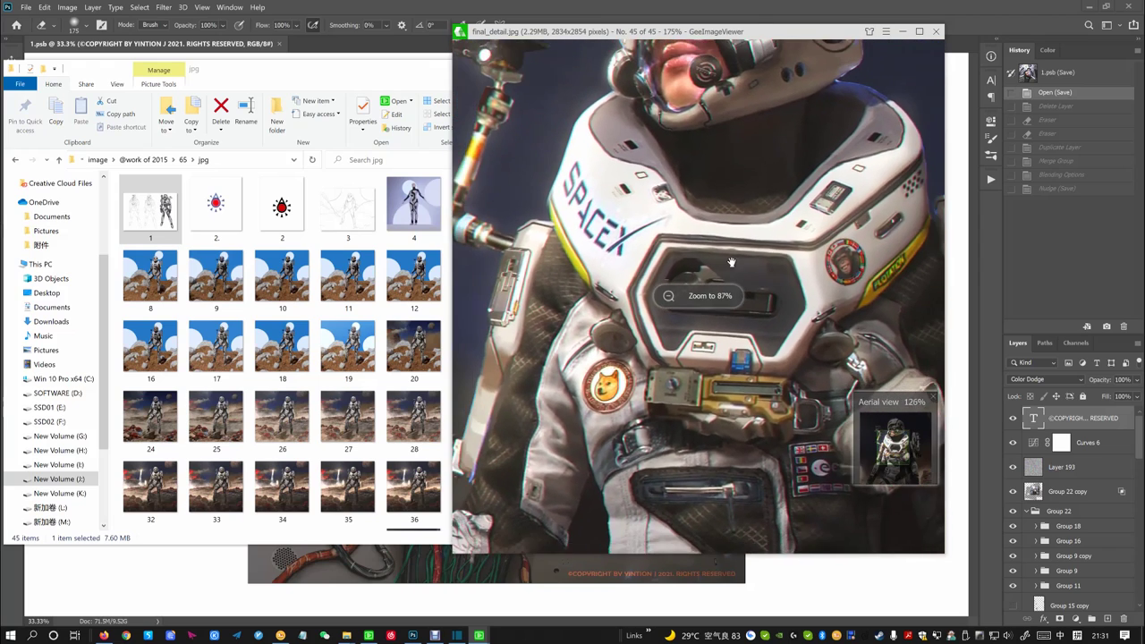
pyautogui.scroll(-1, 760, 231)
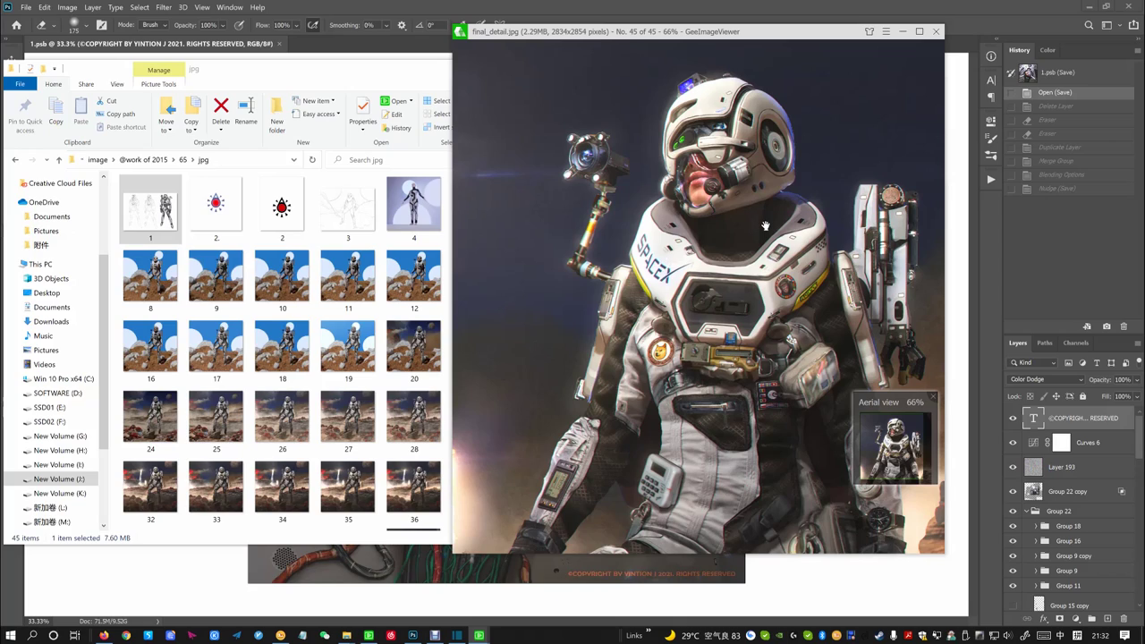
# Step: Inspect the helmet, shoulder-mounted camera, torso gear and arms of the astronaut in final_detail.jpg
pyautogui.moveTo(775, 188); pyautogui.dragTo(729, 161)
pyautogui.moveTo(716, 227); pyautogui.dragTo(775, 172)
pyautogui.moveTo(735, 306); pyautogui.dragTo(727, 238)
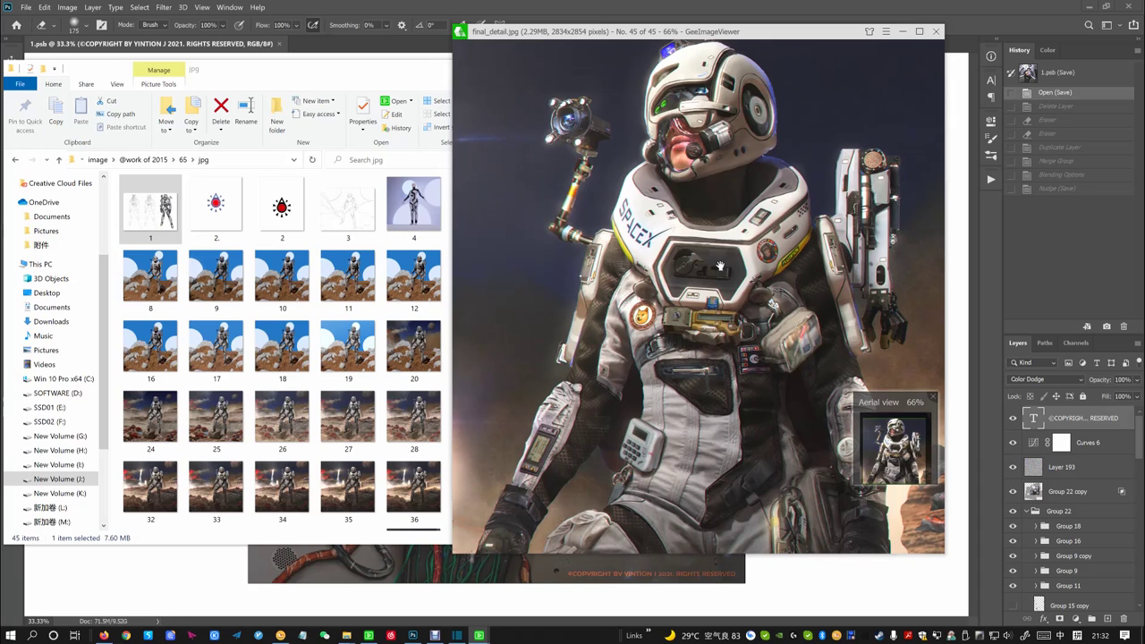
pyautogui.moveTo(715, 266); pyautogui.dragTo(677, 235)
pyautogui.scroll(3, 707, 243)
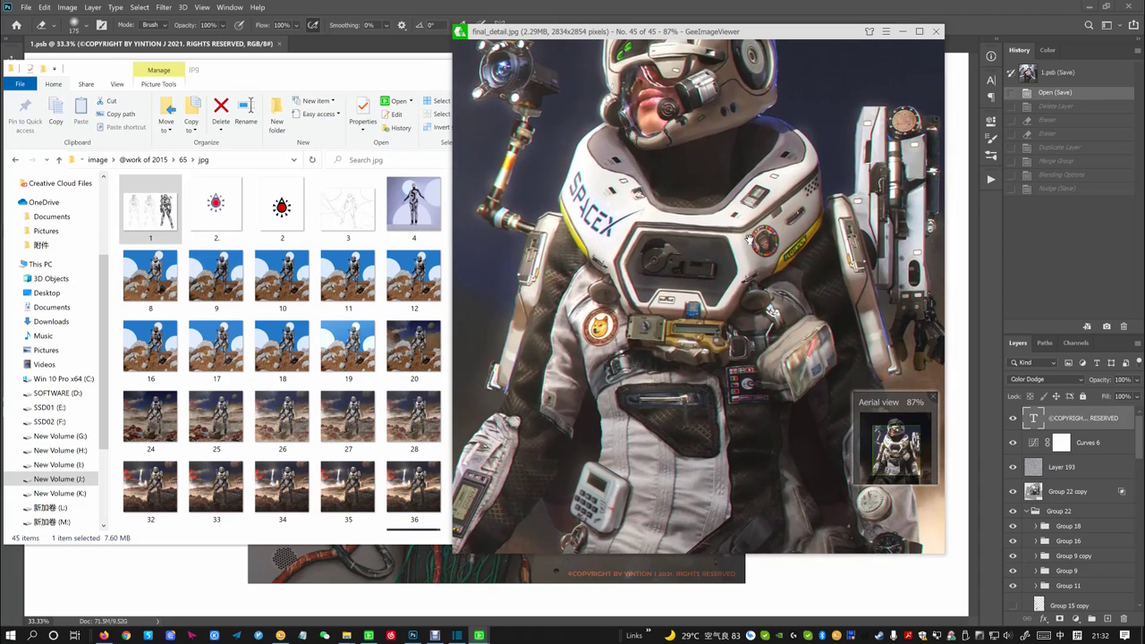
pyautogui.scroll(-3, 750, 238)
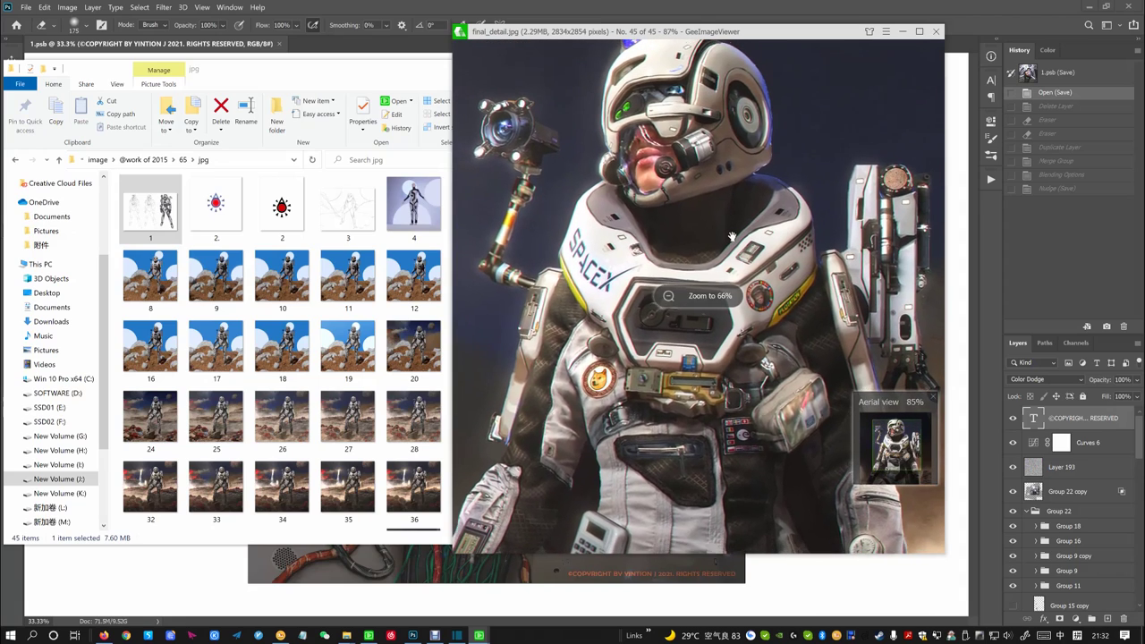